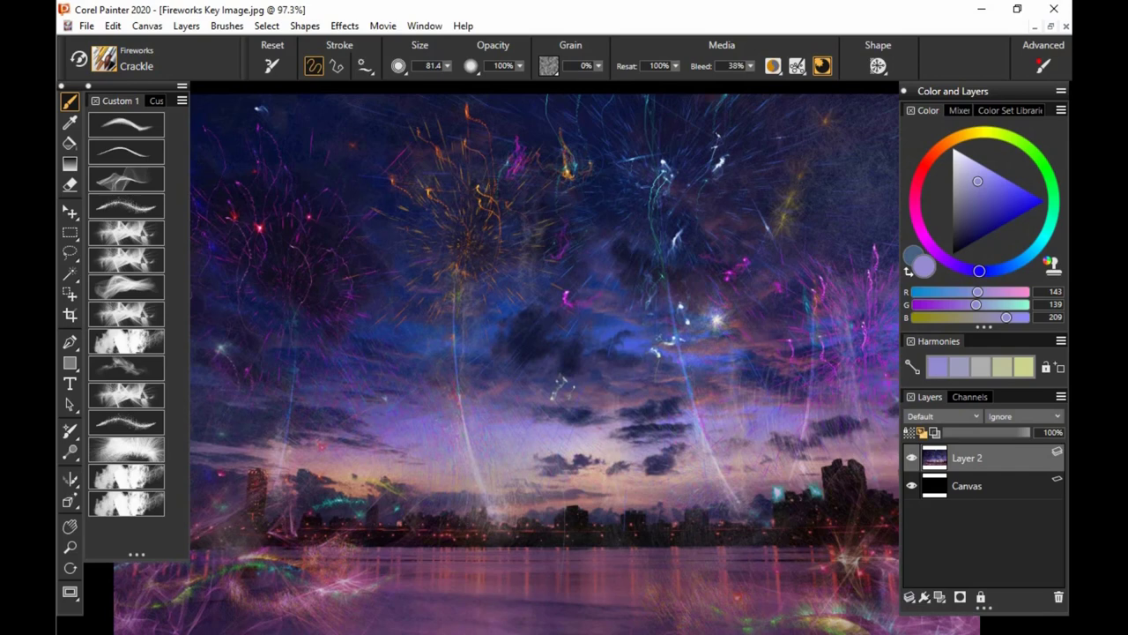
Step: Hide Layer 2, which holds the fireworks painting, to leave only the black Canvas showing
drag(827, 420, 803, 385)
drag(812, 284, 871, 308)
mouse_move(794, 354)
mouse_down()
mouse_move(811, 360)
mouse_move(788, 367)
mouse_move(800, 358)
mouse_up()
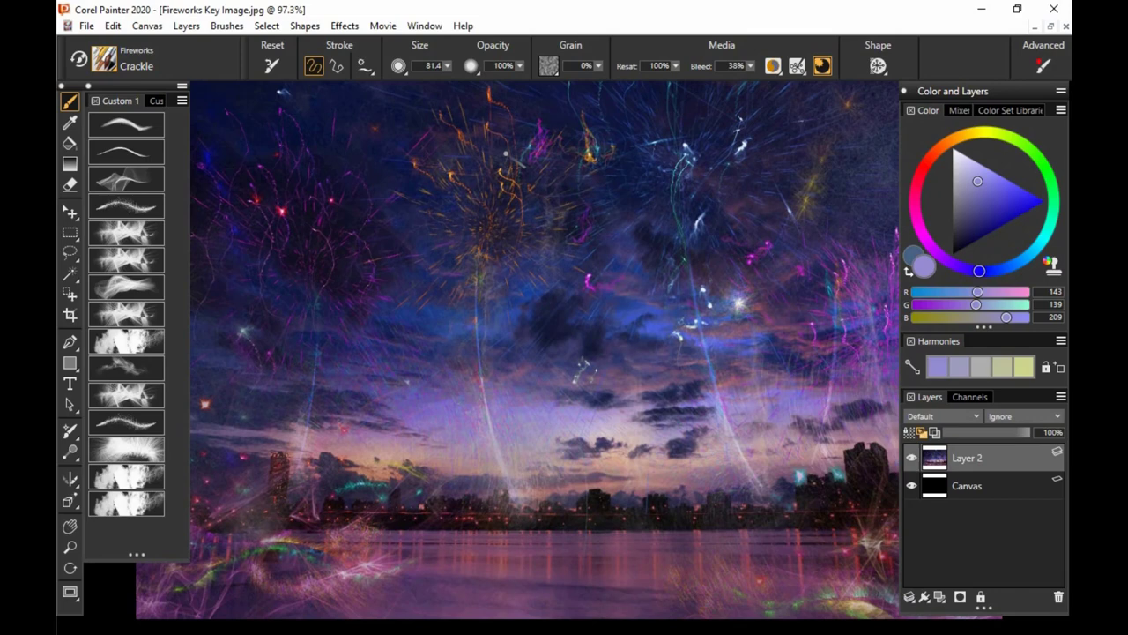
click(912, 458)
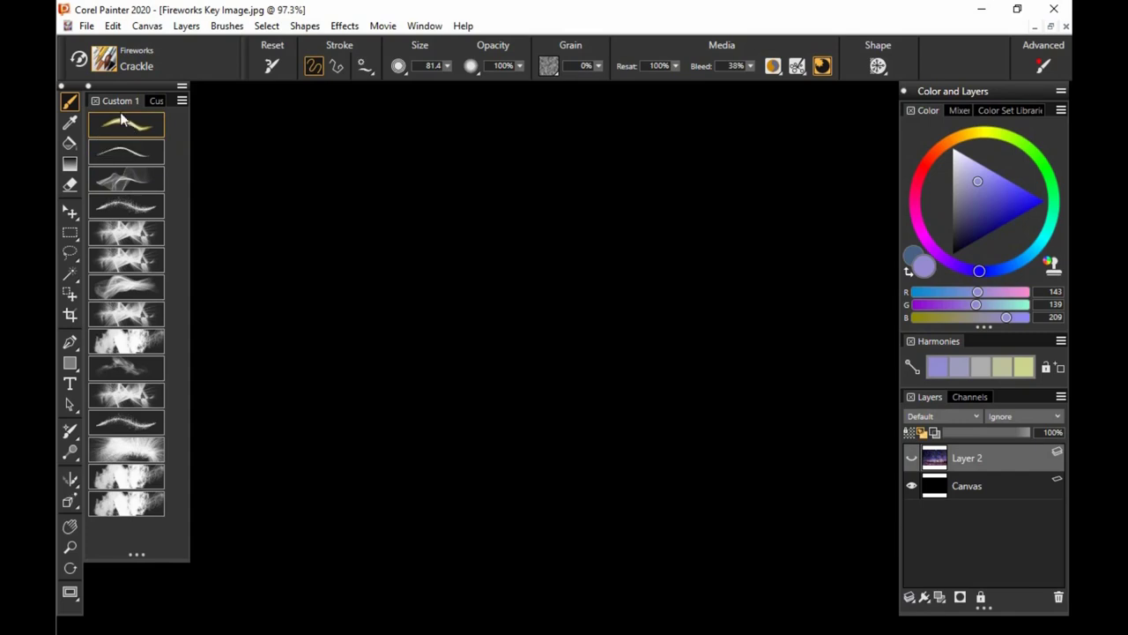
Step: Try pink Crackle strokes arcing across the black Canvas, with the brush enlarged to size 107.8
click(917, 186)
drag(995, 199, 985, 190)
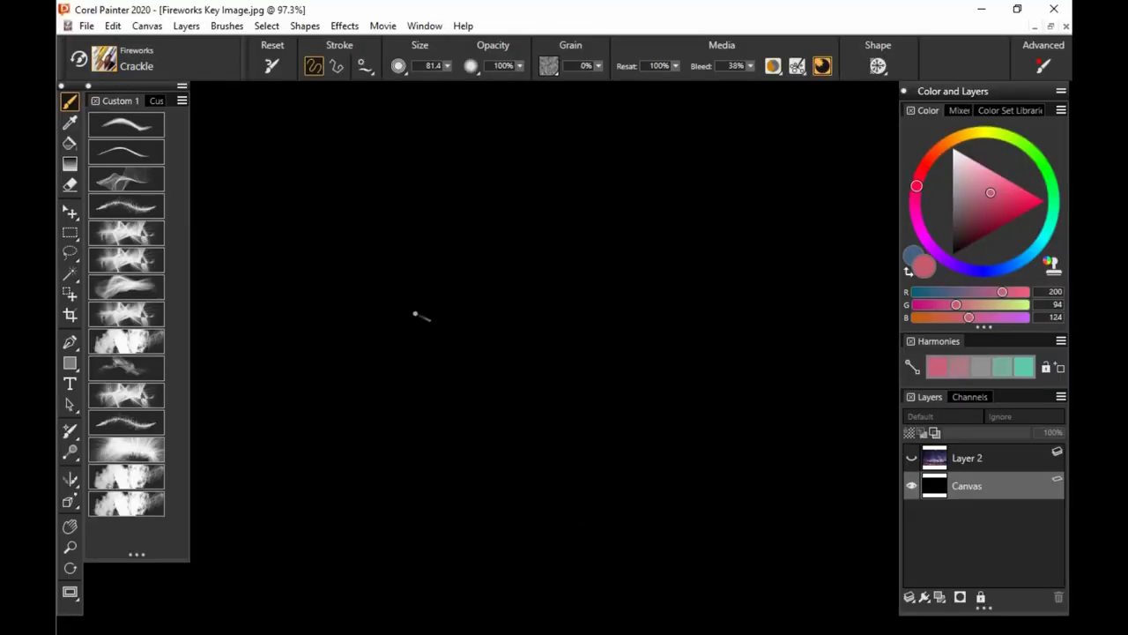
mouse_move(415, 315)
mouse_down()
mouse_move(366, 320)
mouse_move(497, 249)
mouse_move(672, 360)
mouse_up()
key(ctrl+z)
mouse_move(345, 327)
mouse_down()
mouse_move(503, 226)
mouse_move(725, 467)
mouse_up()
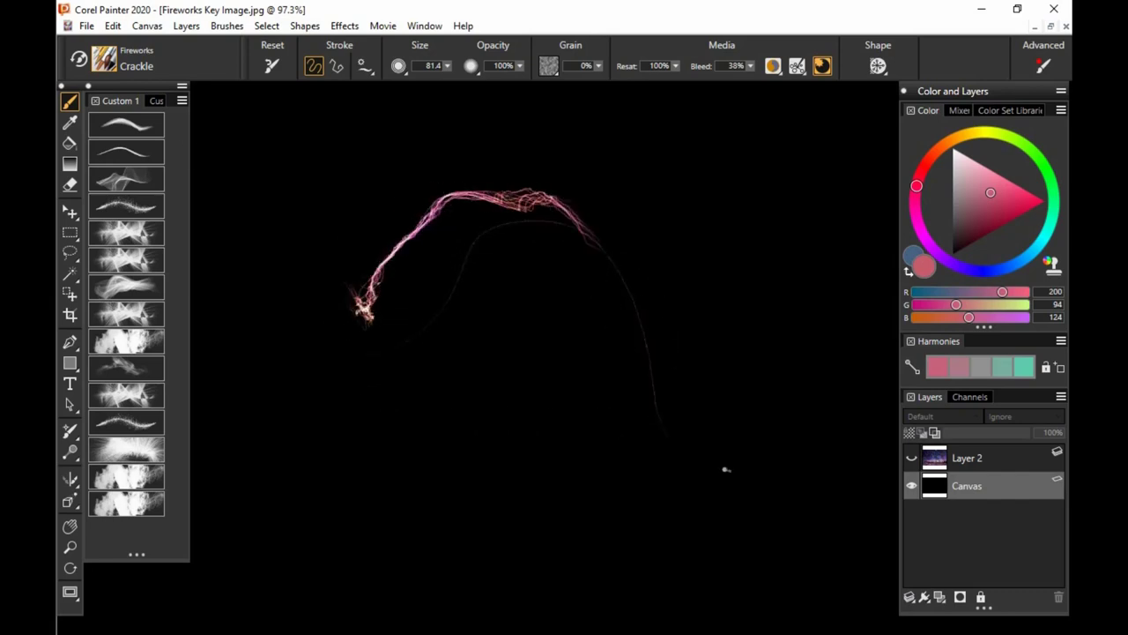
key(ctrl+z)
drag(415, 294, 480, 354)
mouse_move(370, 293)
mouse_down()
mouse_move(415, 260)
mouse_move(655, 297)
mouse_up()
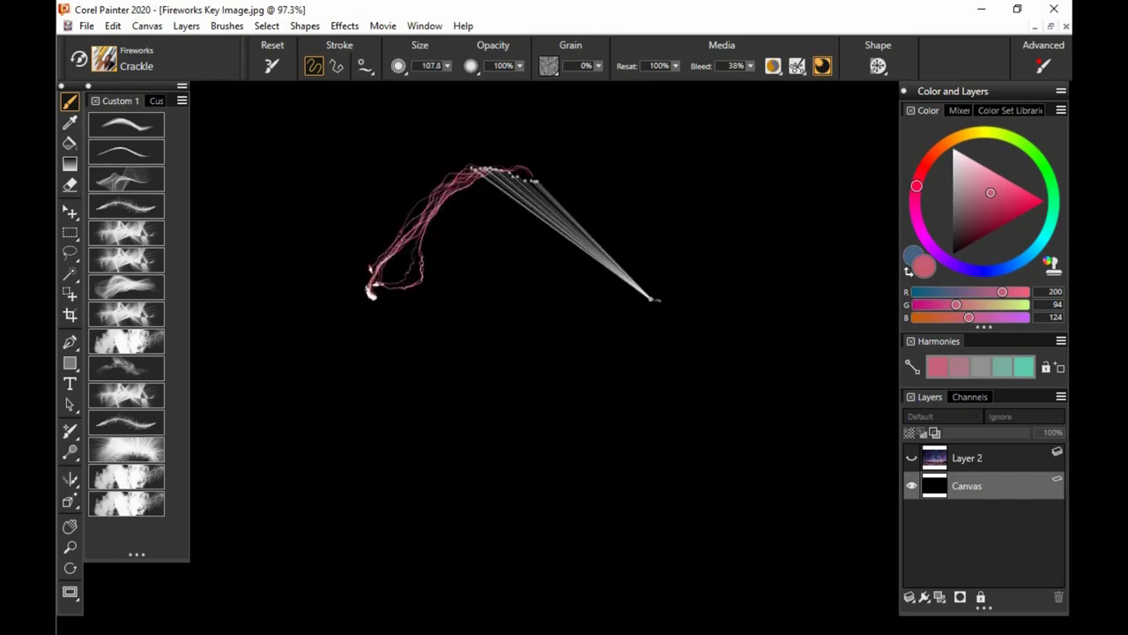
Step: Try arcing Crackle strokes in blue-violet and orange at size 107.8, and undo them
click(985, 270)
key(ctrl+z)
mouse_move(429, 308)
mouse_down()
mouse_move(476, 345)
mouse_move(630, 215)
mouse_move(832, 365)
mouse_move(899, 438)
mouse_up()
click(936, 153)
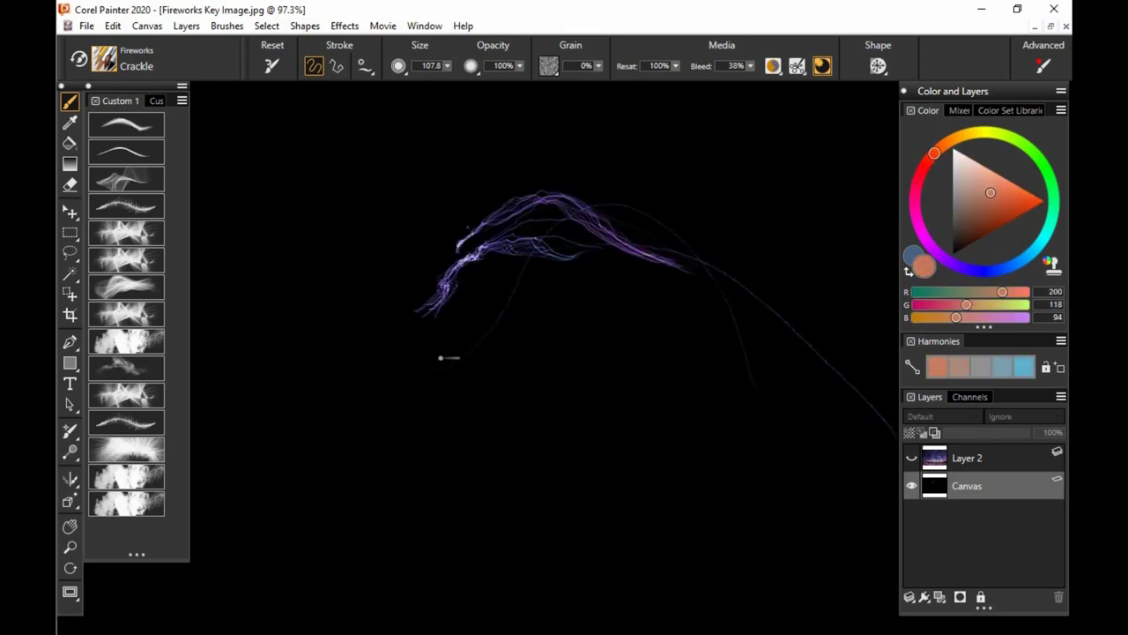
mouse_move(410, 262)
mouse_down()
mouse_move(756, 244)
mouse_move(797, 394)
mouse_up()
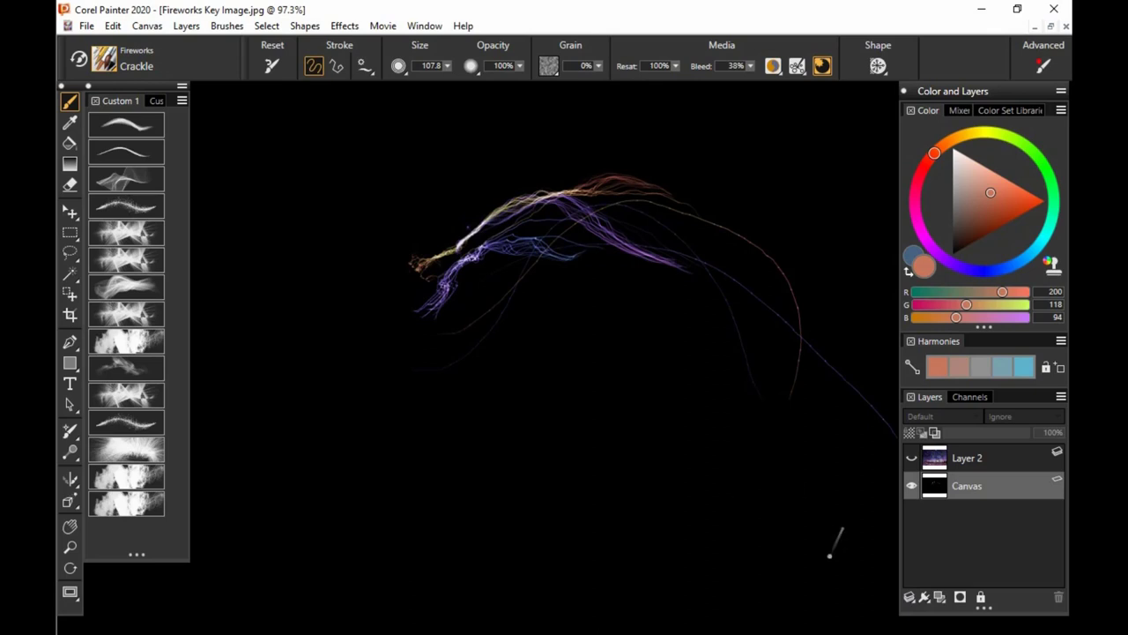
key(ctrl+z)
key(ctrl+z)
key(ctrl+z)
key(ctrl+z)
key(ctrl+z)
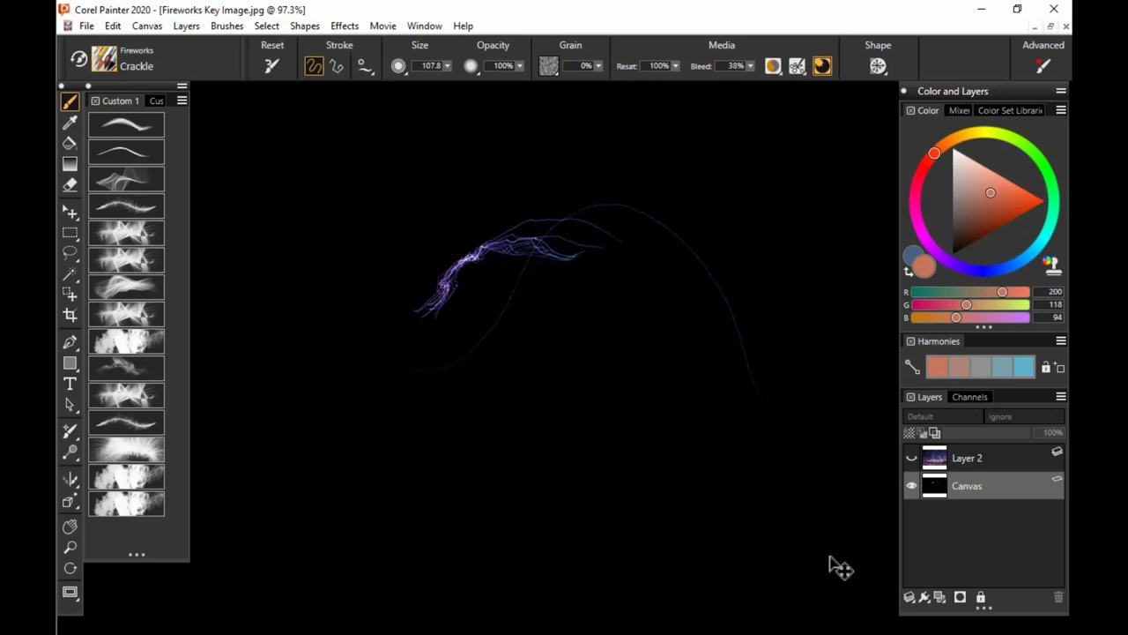
Step: Place an orange firework burst in the upper left of the canvas with the Bang brush
click(139, 161)
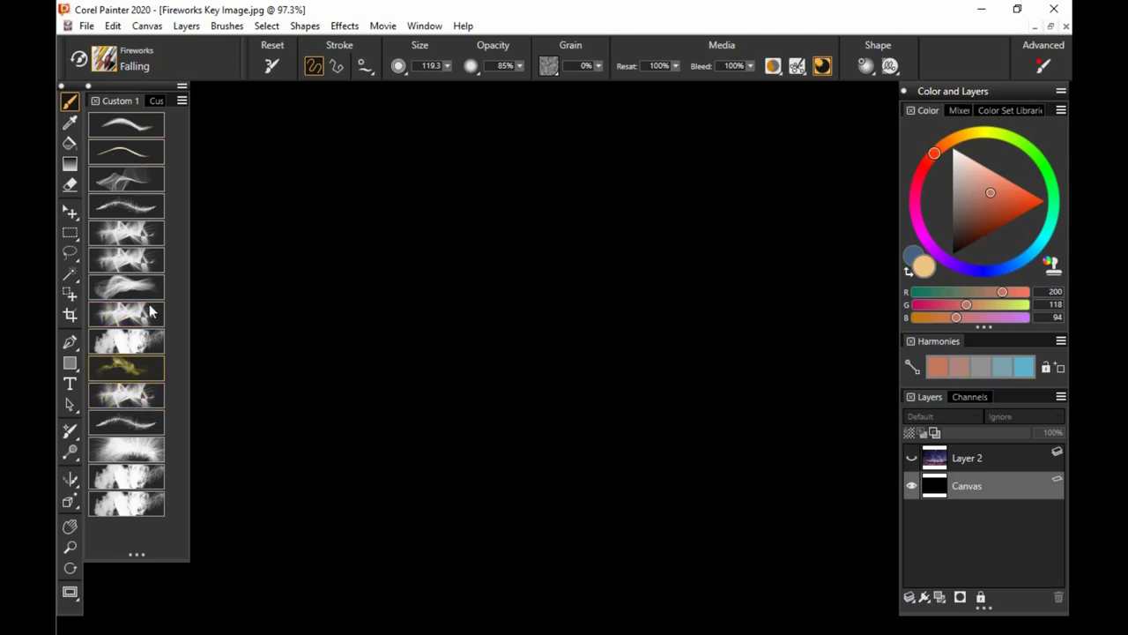
click(147, 399)
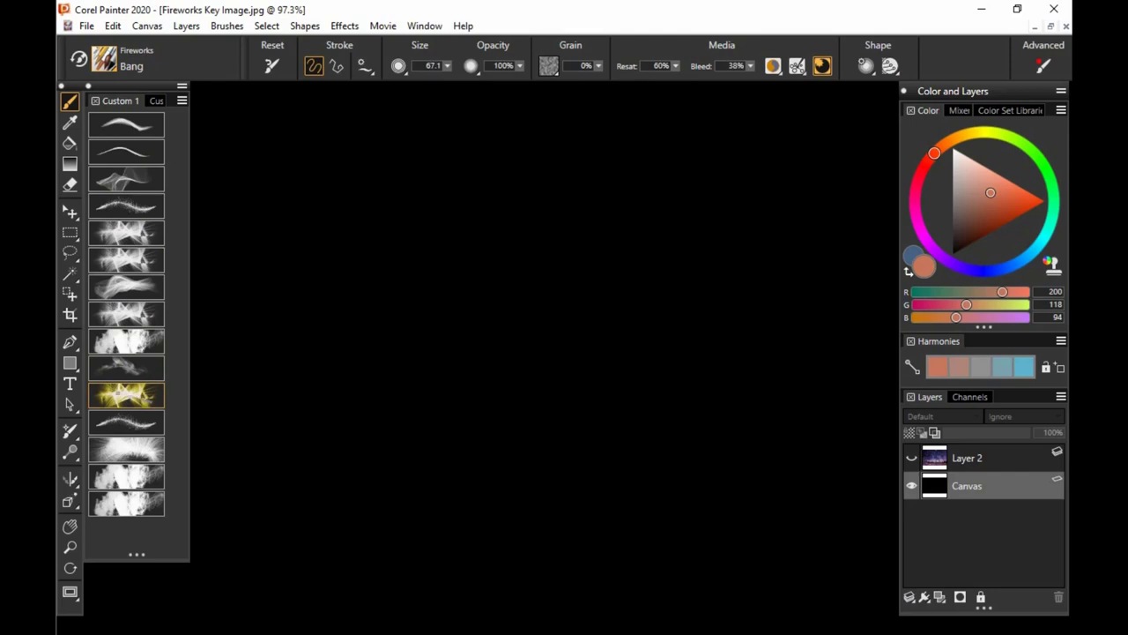
click(434, 240)
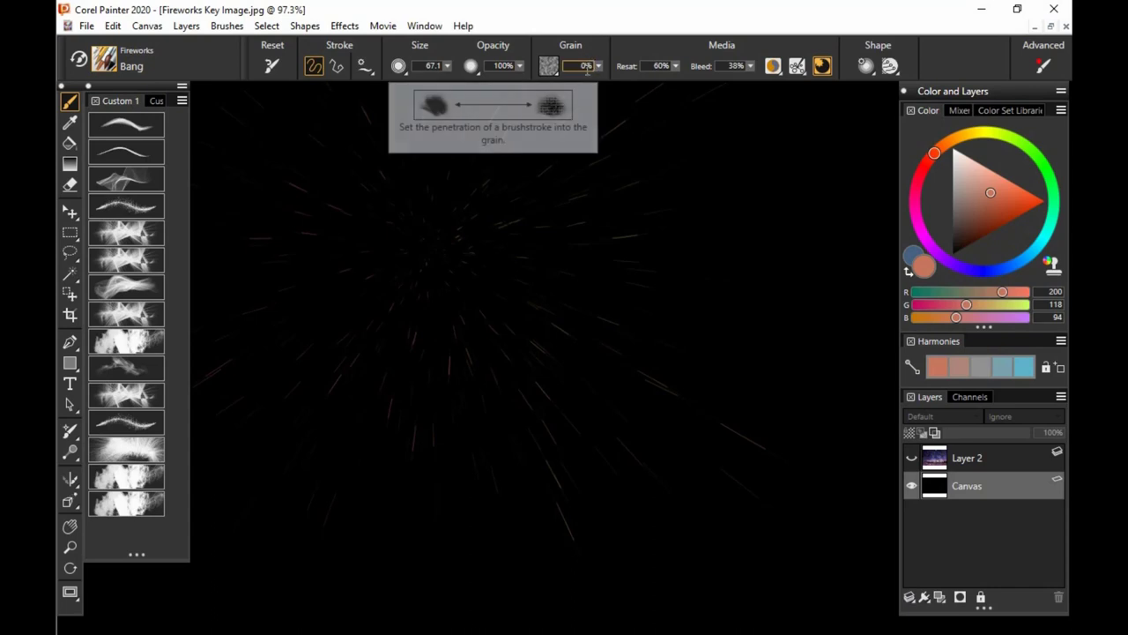
Step: Paint red-based sparks over the burst's centre with the Falling brush at sizes 189.0 and 238.7
click(1046, 235)
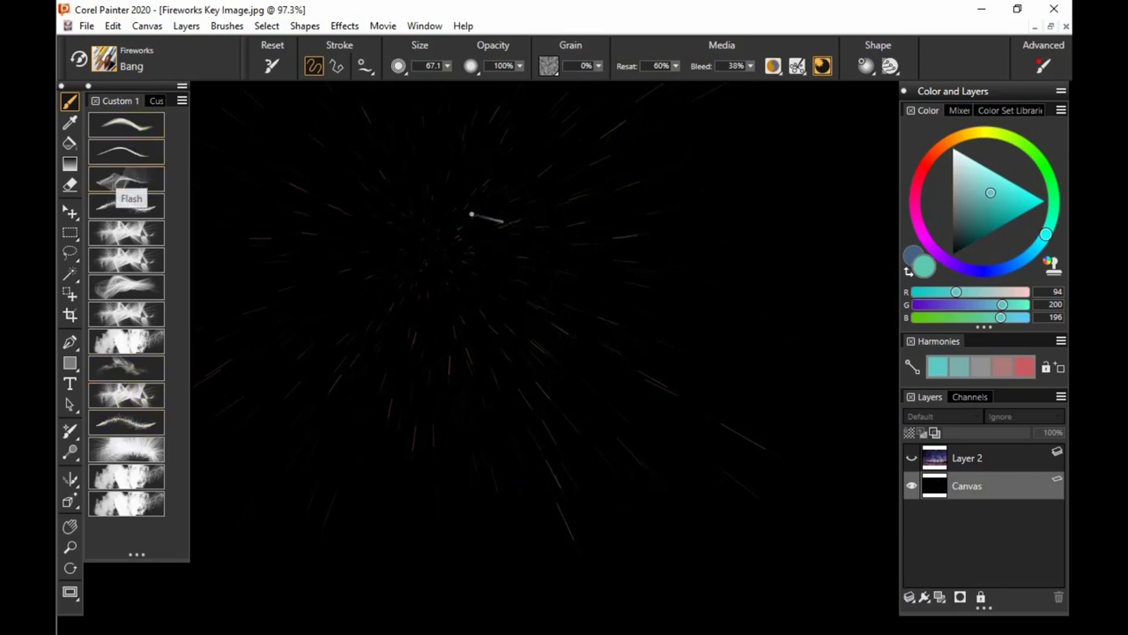
click(141, 179)
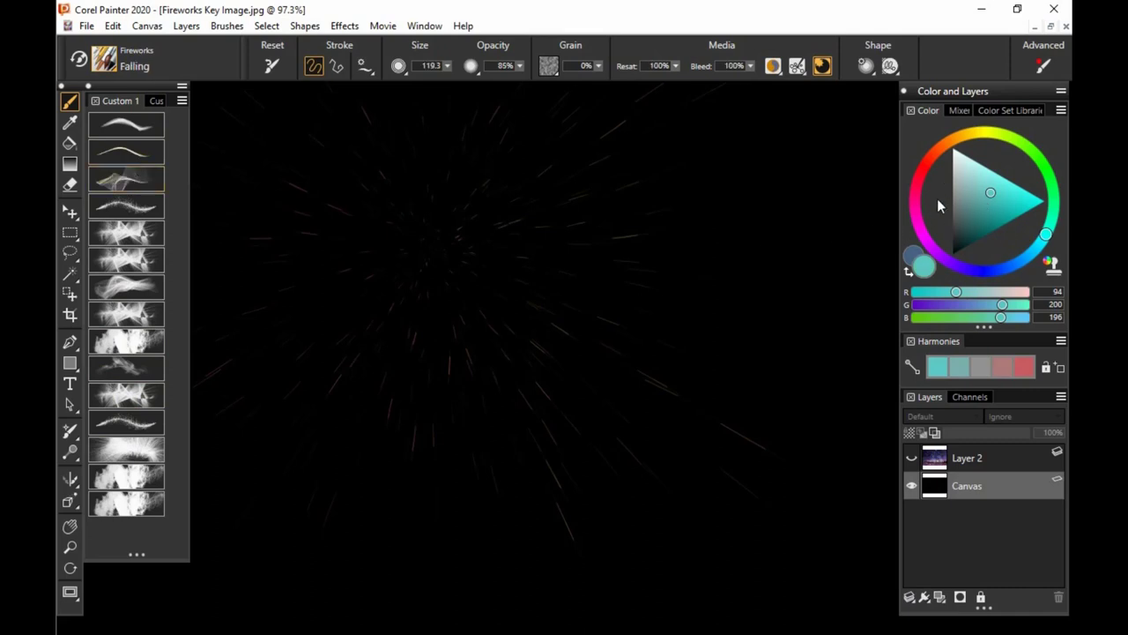
click(921, 172)
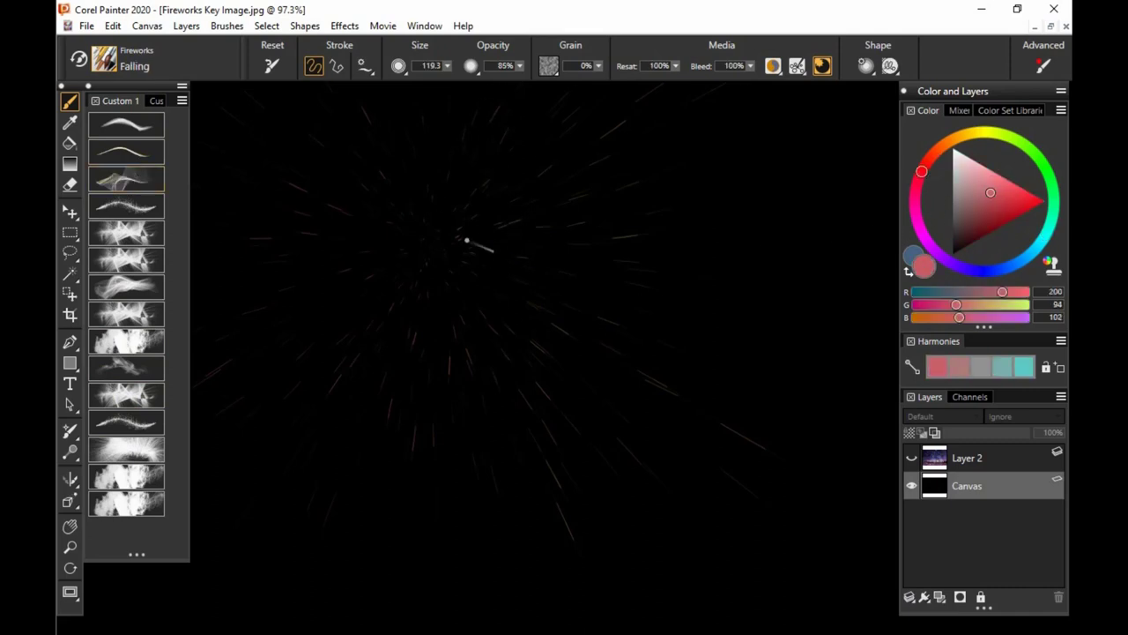
drag(398, 250, 525, 299)
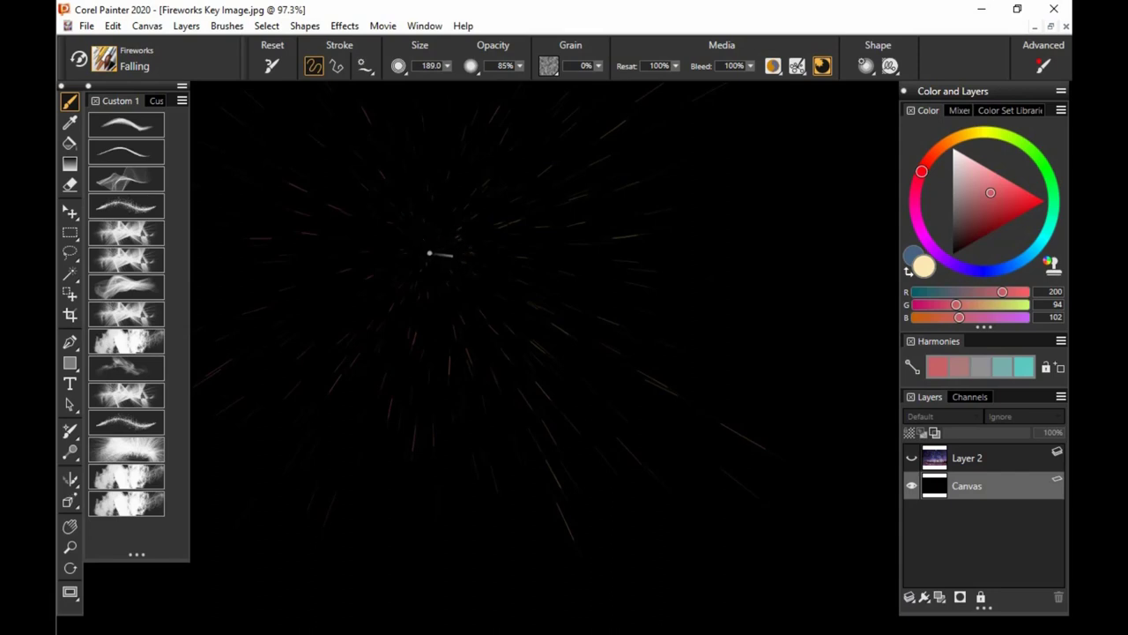
drag(433, 252, 435, 254)
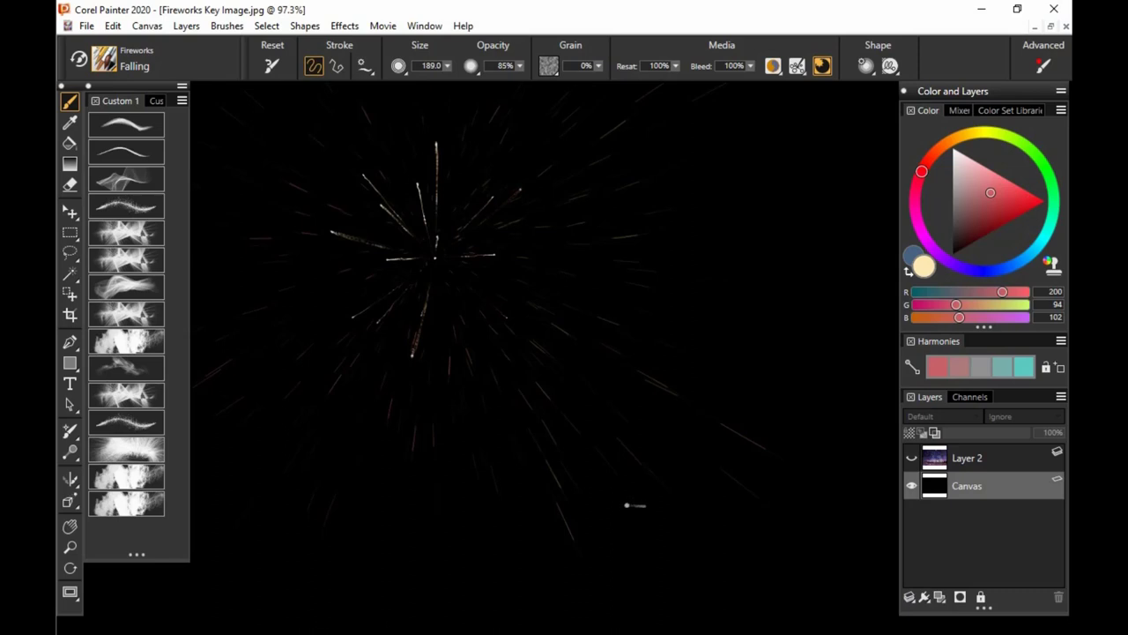
drag(433, 239, 557, 121)
drag(443, 253, 441, 244)
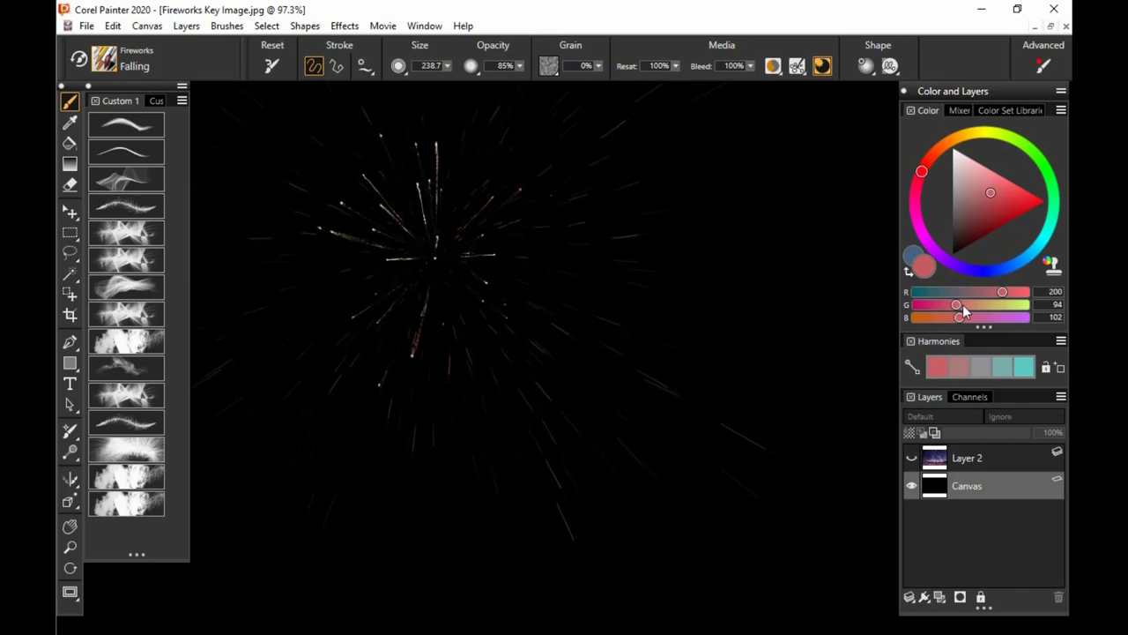
Step: Add more Falling sparks to the burst's centre in an orange-red of RGB 218, 70, 42
click(1007, 201)
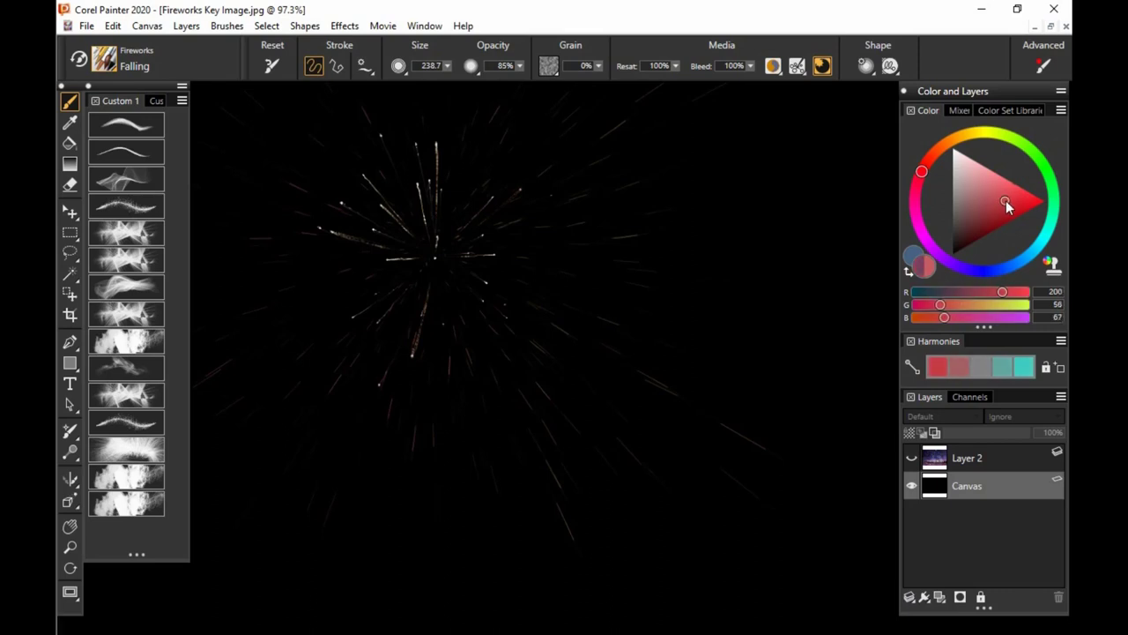
click(932, 157)
click(1016, 200)
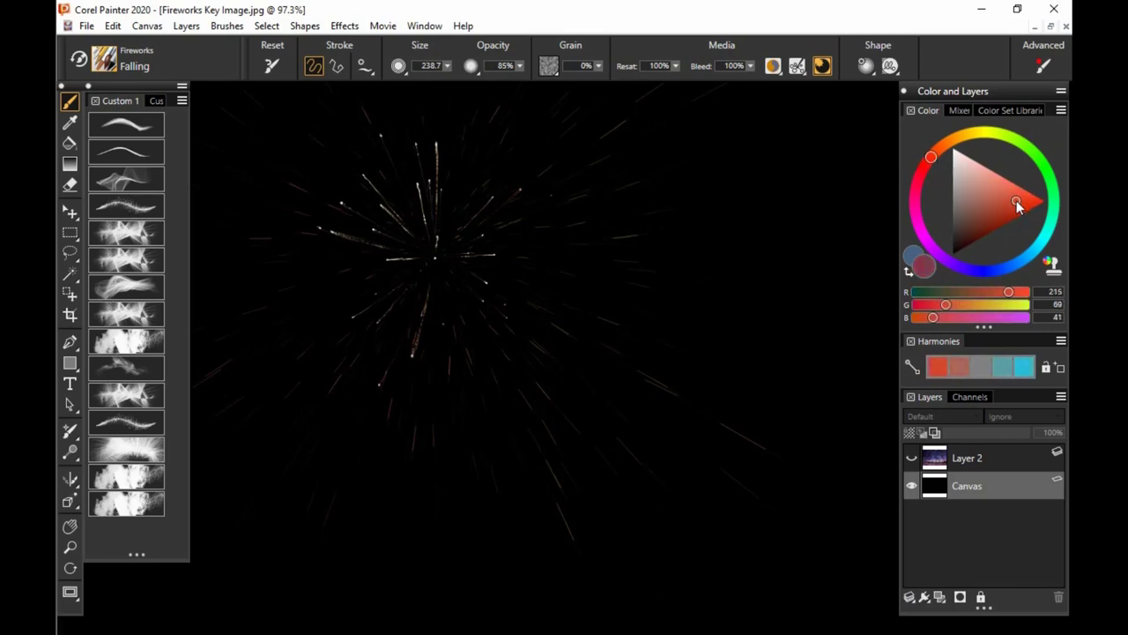
drag(441, 254, 429, 239)
key(ctrl+z)
drag(674, 368, 651, 378)
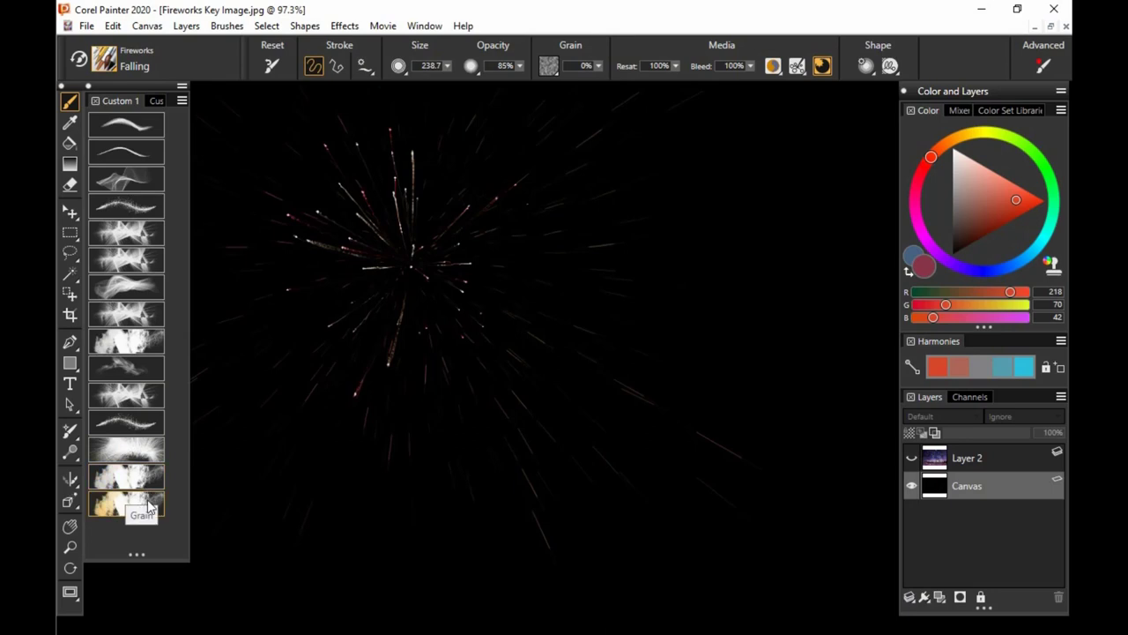
Step: Set up the Up brush with a neutral gray of RGB 77, 77, 77 at size 86.8
click(139, 367)
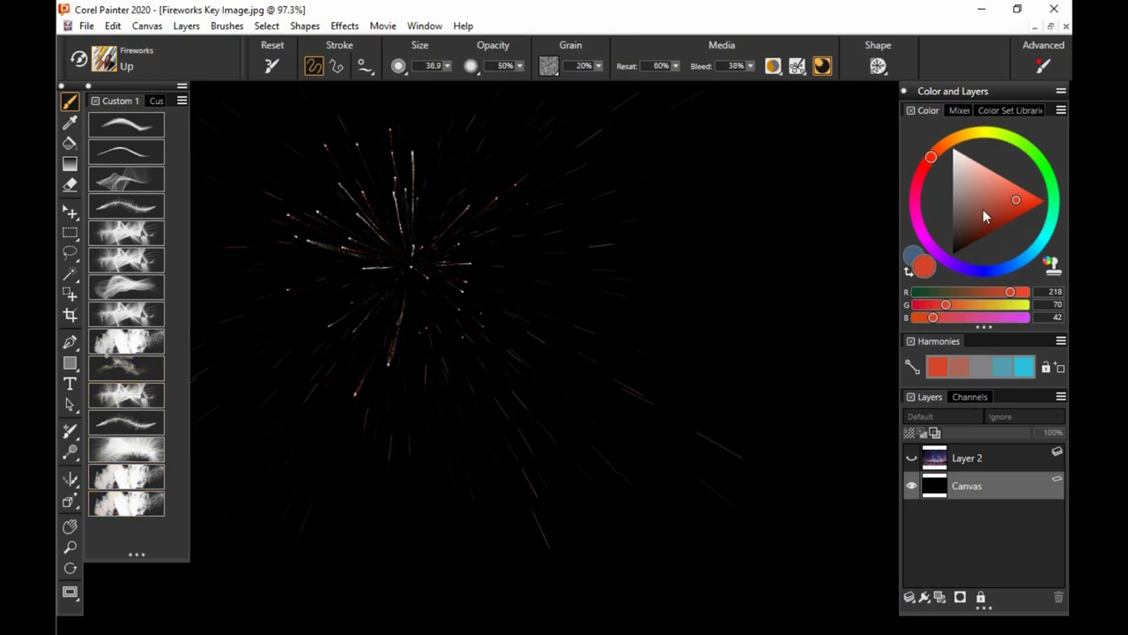
key(shift+x)
click(953, 222)
drag(602, 446, 639, 393)
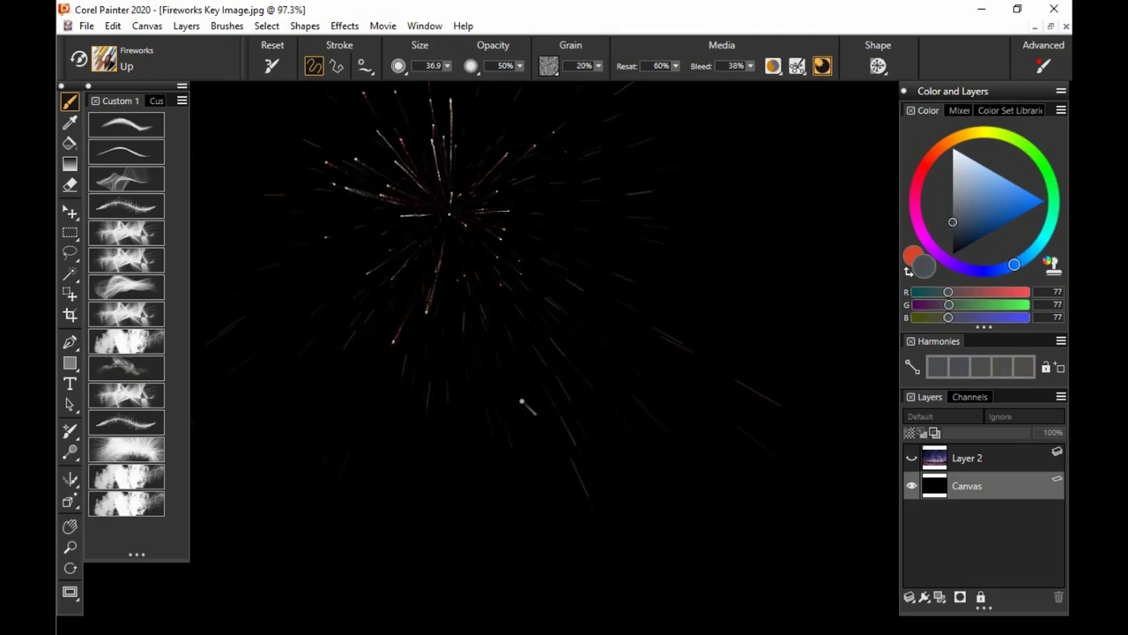
drag(486, 505, 485, 493)
Step: Try gray Up-brush smoke trails between the lower canvas and the burst's centre, undoing each one
mouse_move(481, 405)
mouse_down()
mouse_move(498, 474)
mouse_move(494, 396)
mouse_move(458, 266)
mouse_up()
key(ctrl+z)
mouse_move(506, 525)
mouse_down()
mouse_move(515, 522)
mouse_move(438, 196)
mouse_up()
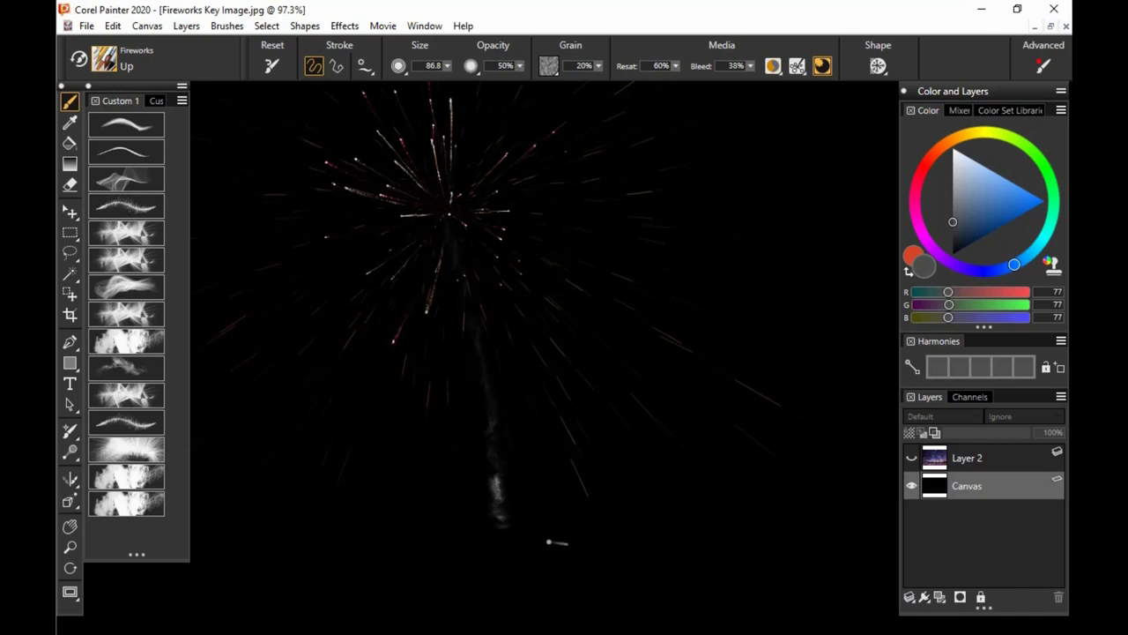
key(ctrl+z)
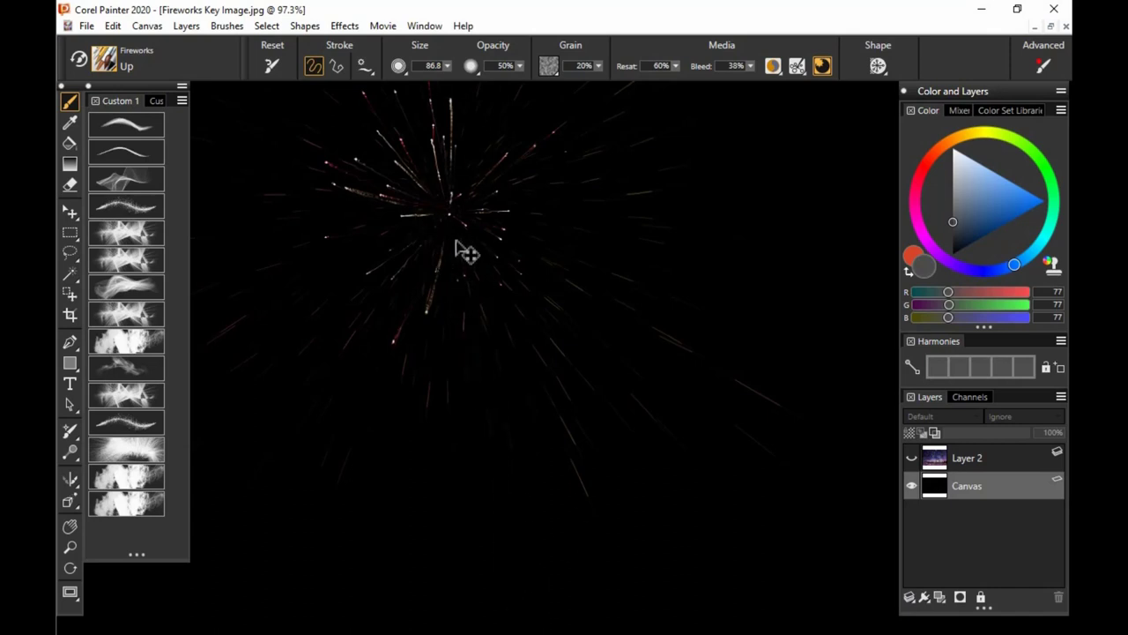
drag(451, 231, 496, 390)
key(ctrl+z)
drag(514, 564, 468, 220)
drag(610, 423, 607, 450)
key(ctrl+z)
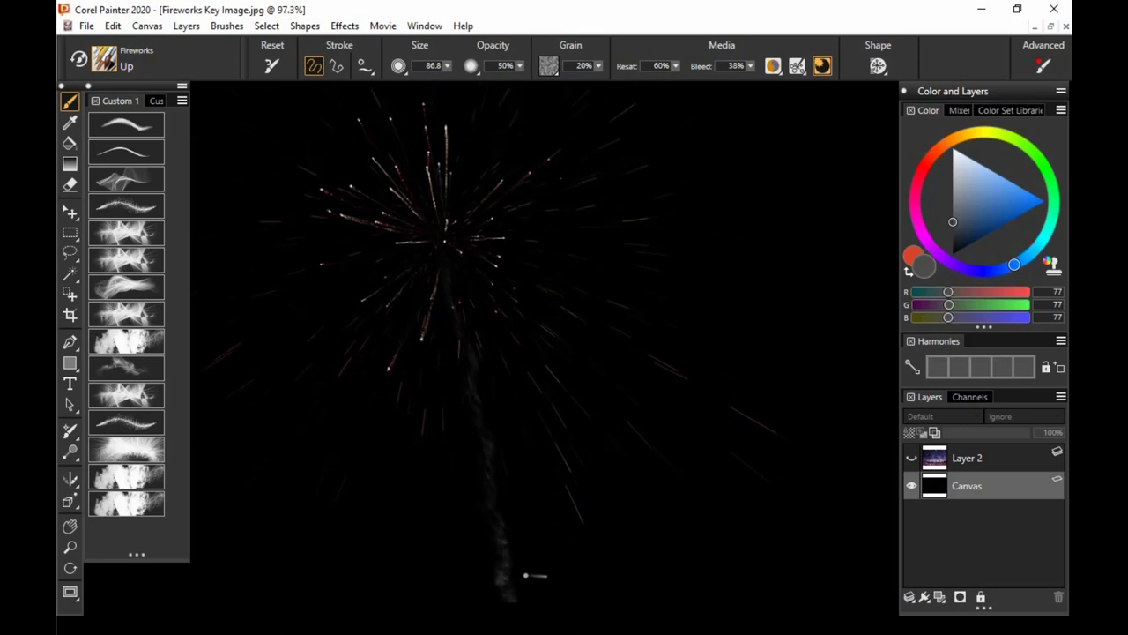
drag(543, 558, 538, 532)
key(ctrl+z)
Step: Paint a slightly curved gray smoke trail from the lower canvas up to the burst's centre
drag(519, 573, 449, 202)
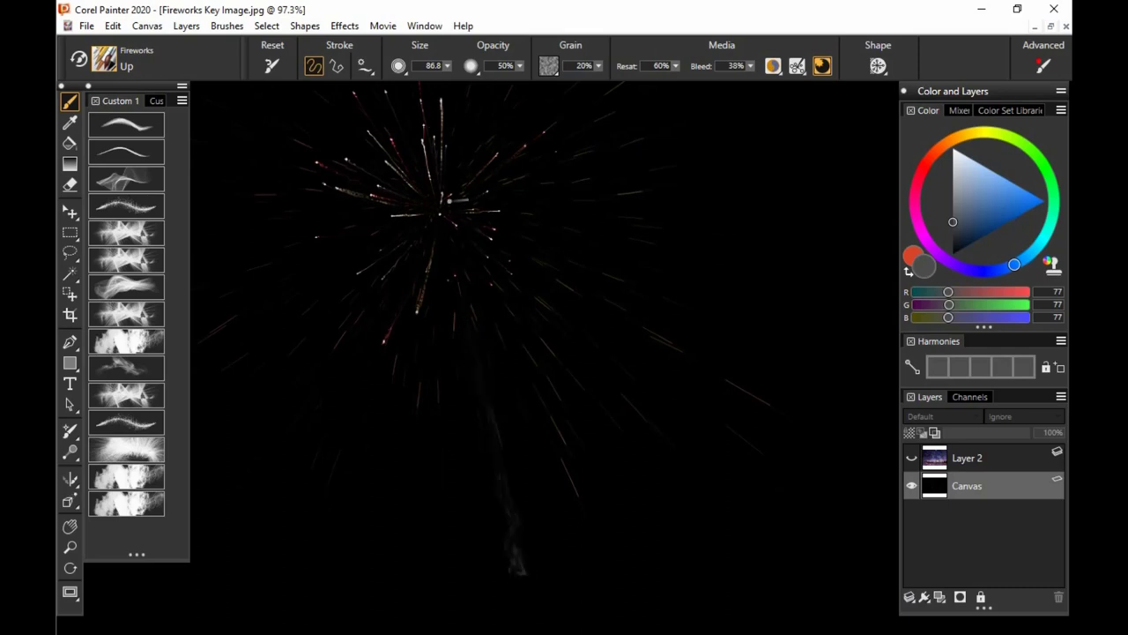
drag(639, 425, 638, 441)
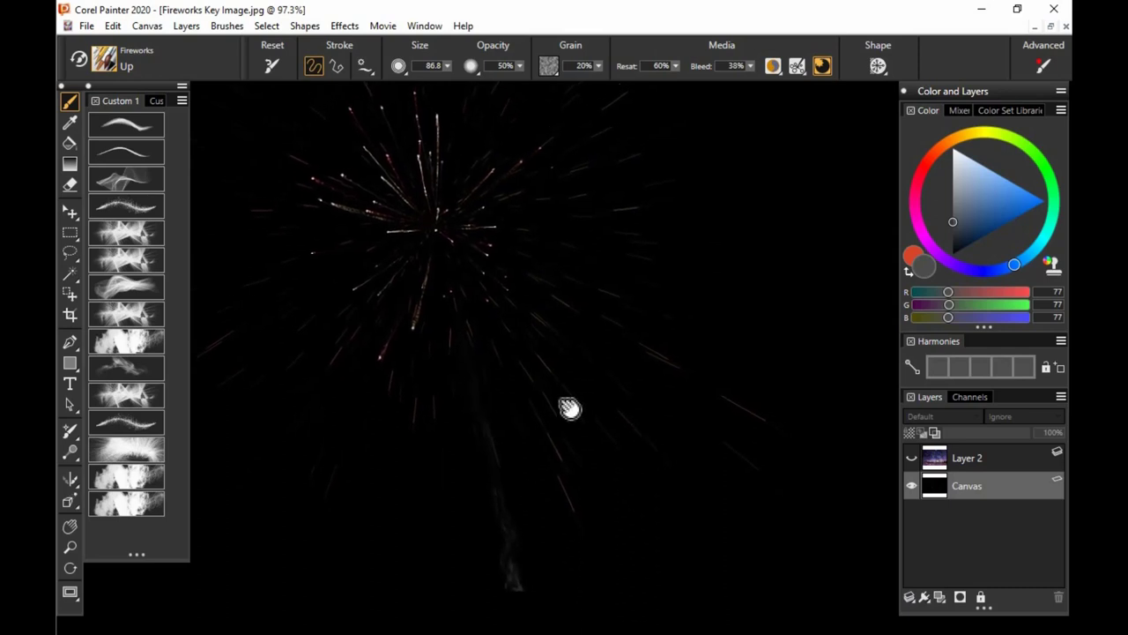
drag(569, 408, 559, 416)
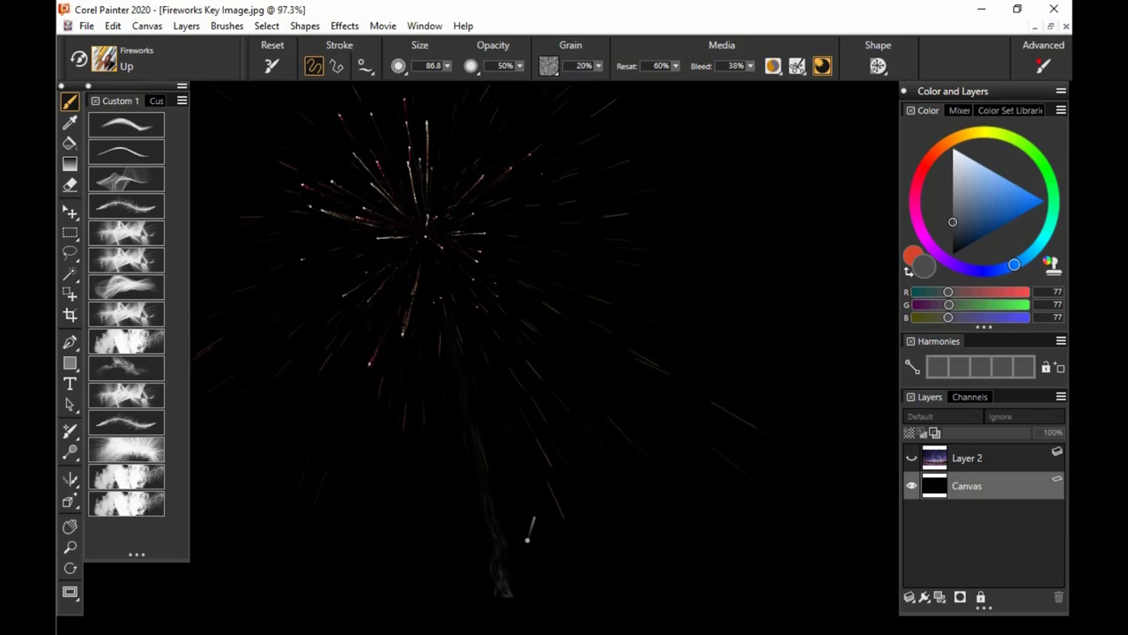
Step: Paint wispy strokes along the lower right of the canvas with the Flash brush at size 154.2 in dark purple, RGB 98, 48, 102
click(138, 182)
click(966, 222)
click(926, 240)
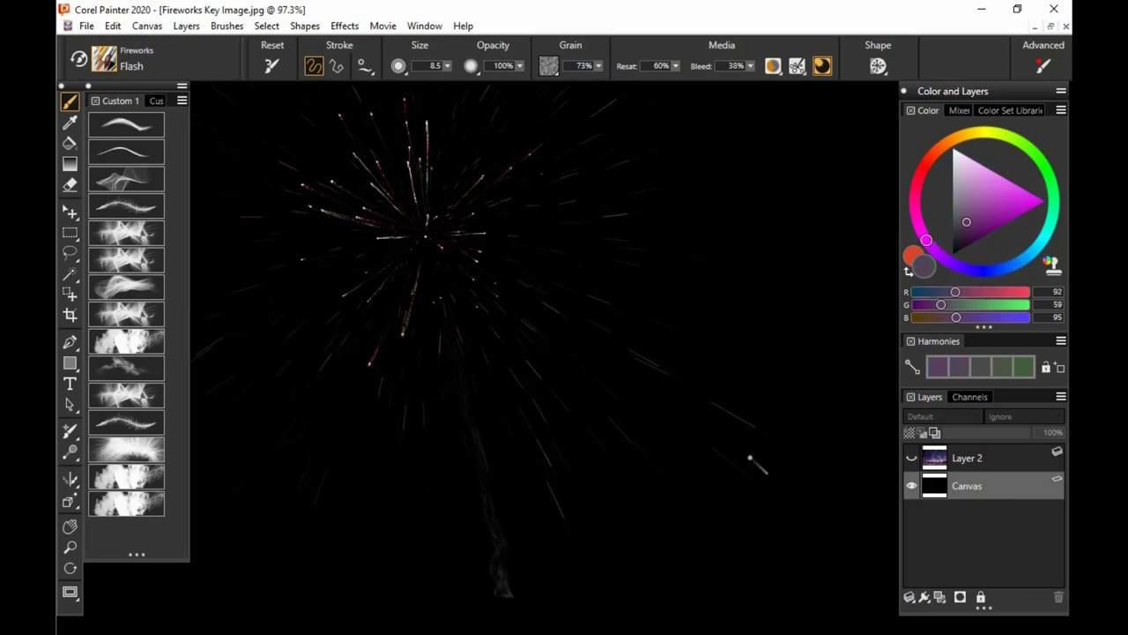
click(972, 223)
ctrl+alt+drag(647, 486, 601, 535)
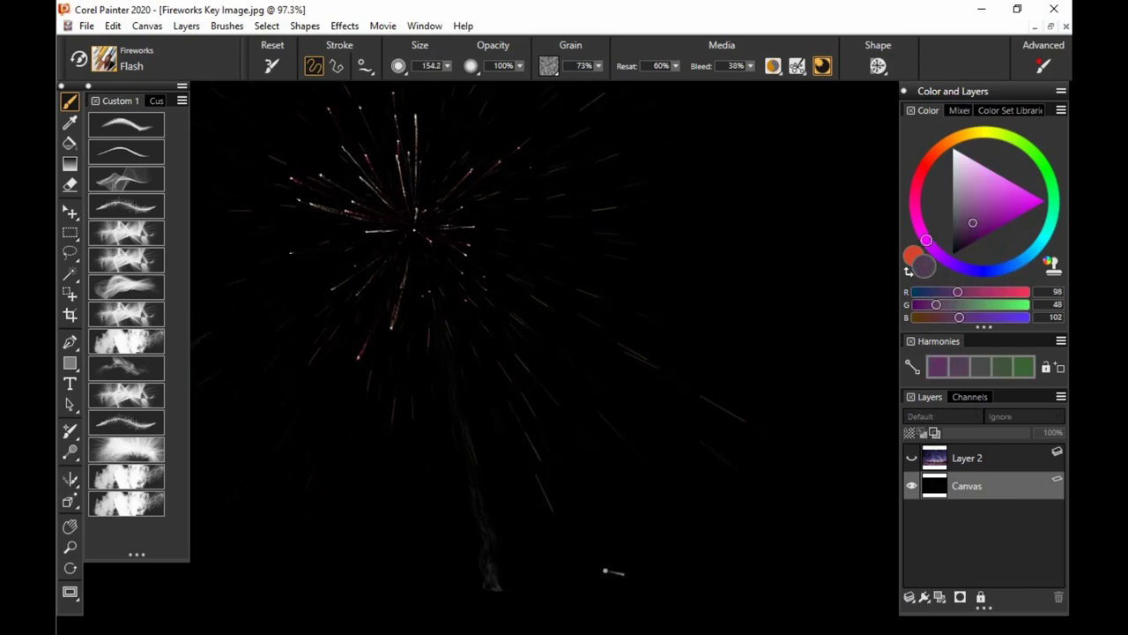
mouse_move(621, 589)
mouse_down()
mouse_move(693, 584)
mouse_move(830, 544)
mouse_up()
drag(549, 561, 854, 511)
drag(667, 544, 844, 584)
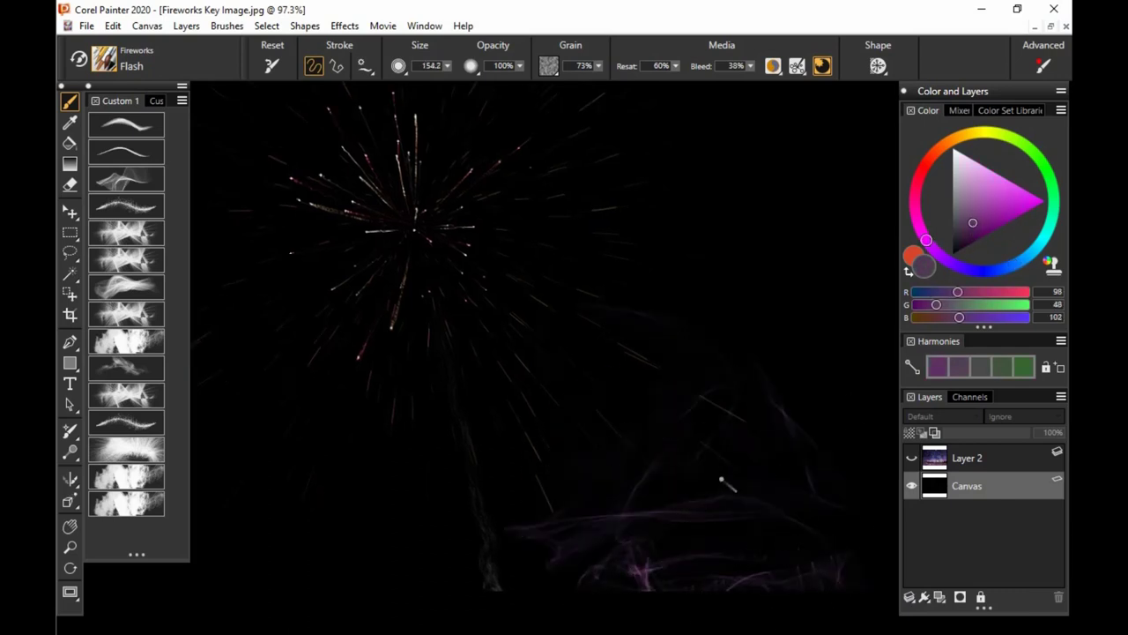
Step: Extend the purple Flash wisps across the bottom and up the canvas's right edge, using brush size 212.9
drag(327, 545, 513, 470)
drag(583, 541, 652, 585)
mouse_move(791, 490)
mouse_down()
mouse_move(774, 512)
mouse_move(791, 470)
mouse_move(834, 488)
mouse_up()
mouse_move(854, 540)
mouse_down()
mouse_move(751, 544)
mouse_move(681, 584)
mouse_up()
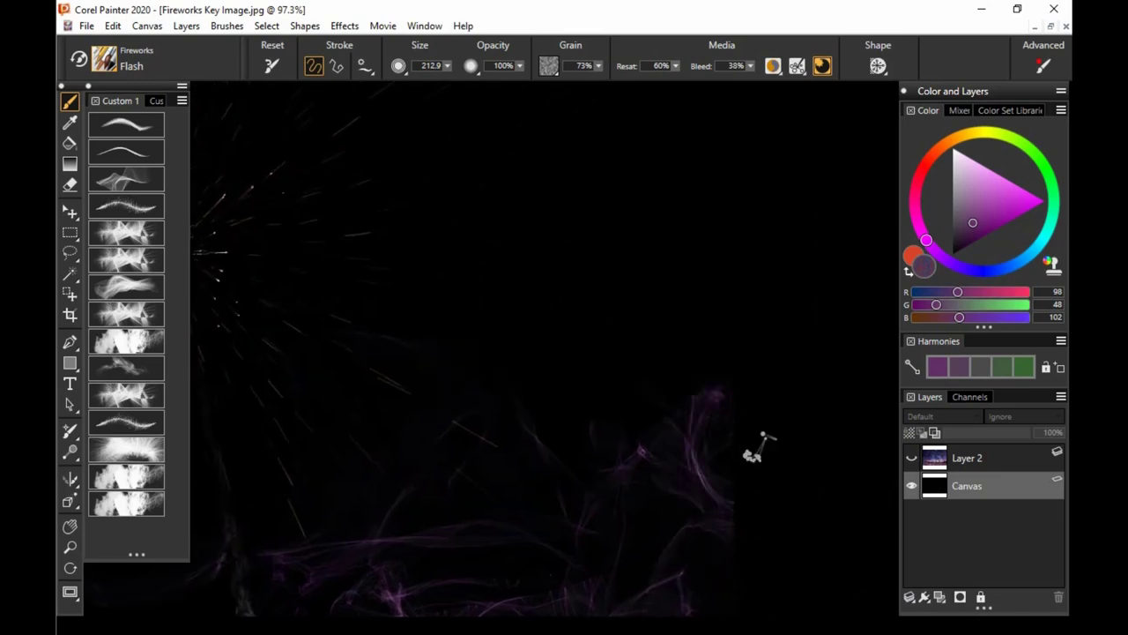
drag(679, 484, 754, 467)
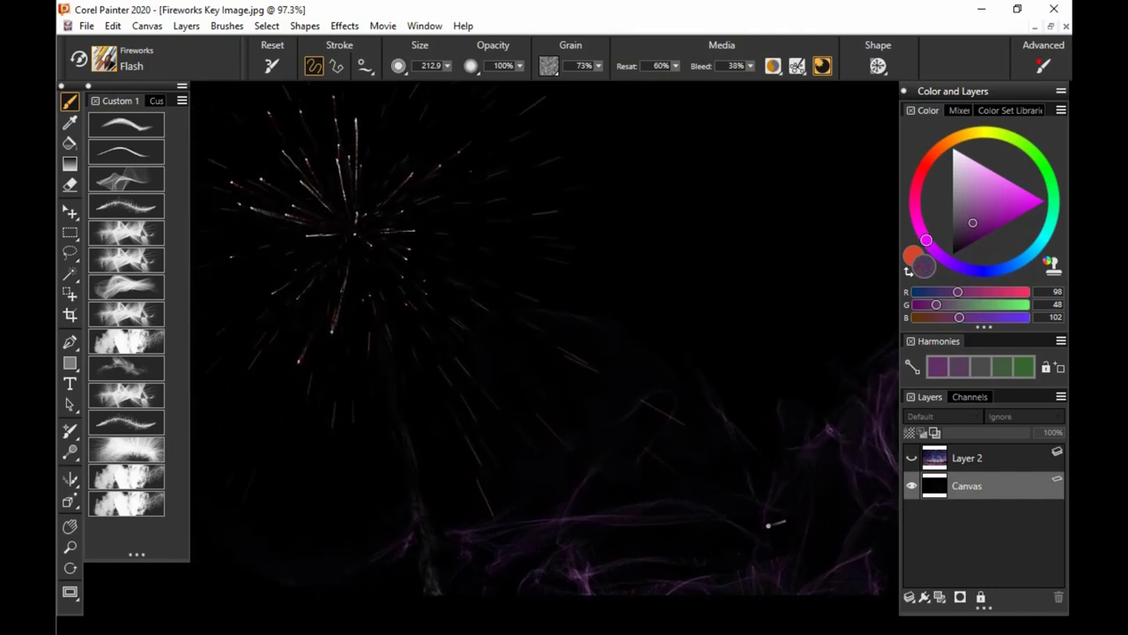
Step: Paint small clusters of glowing embers over the purple wisps along the bottom and right edge with the Fuse brush in RGB 127, 75, 57
click(146, 215)
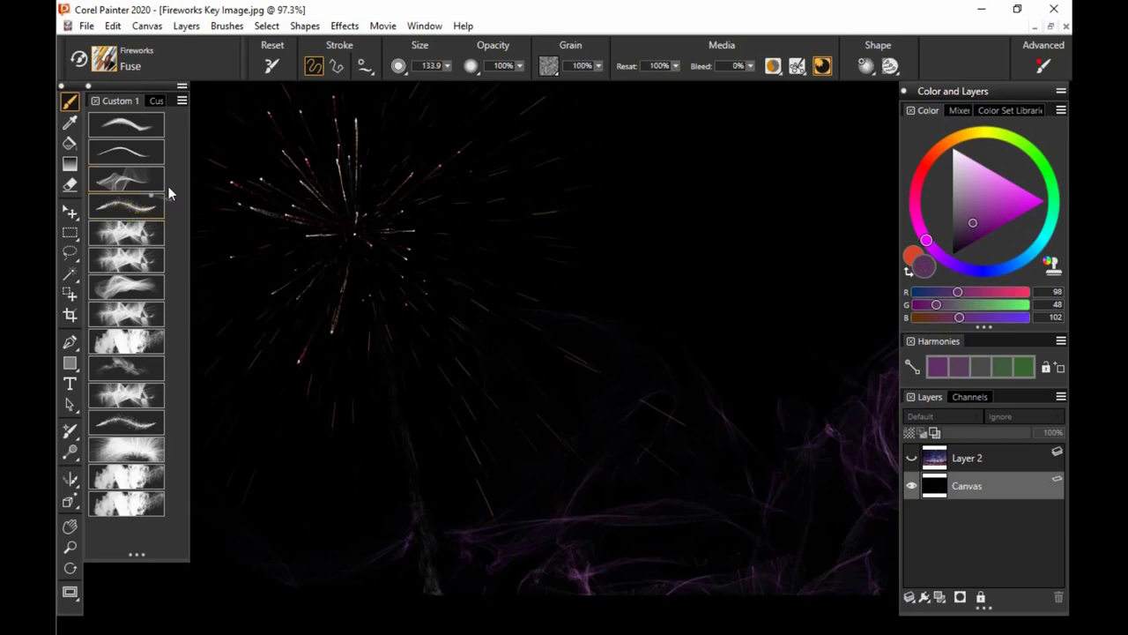
drag(665, 307, 703, 281)
key(ctrl+z)
click(936, 152)
click(979, 216)
mouse_move(768, 463)
mouse_down()
mouse_move(697, 451)
mouse_move(611, 463)
mouse_up()
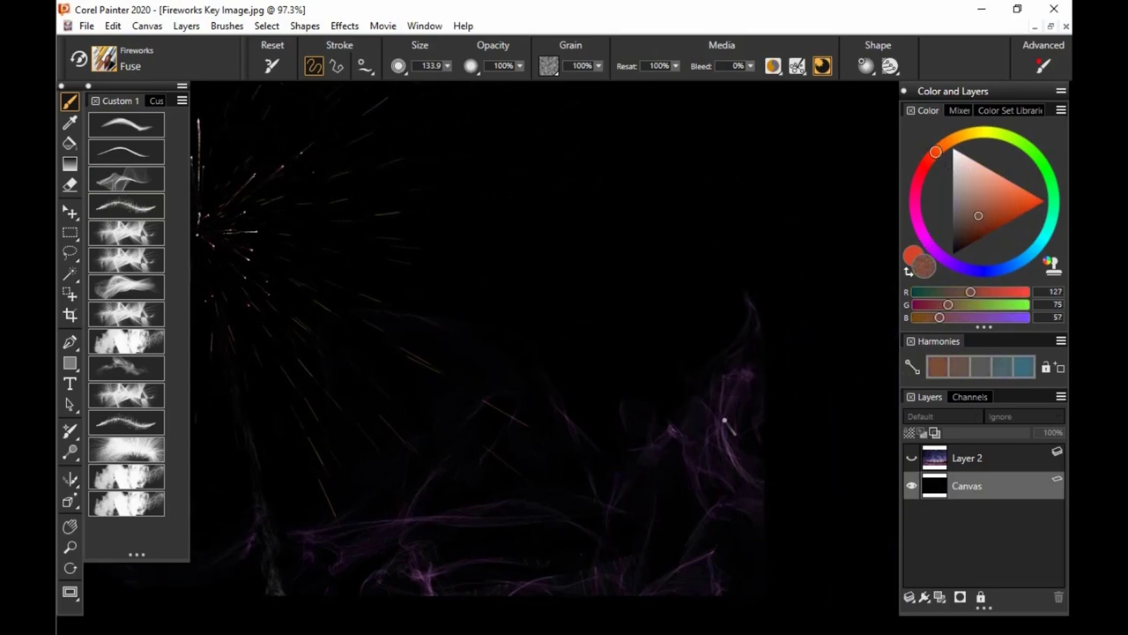
mouse_move(728, 425)
mouse_down()
mouse_move(751, 474)
mouse_move(771, 485)
mouse_up()
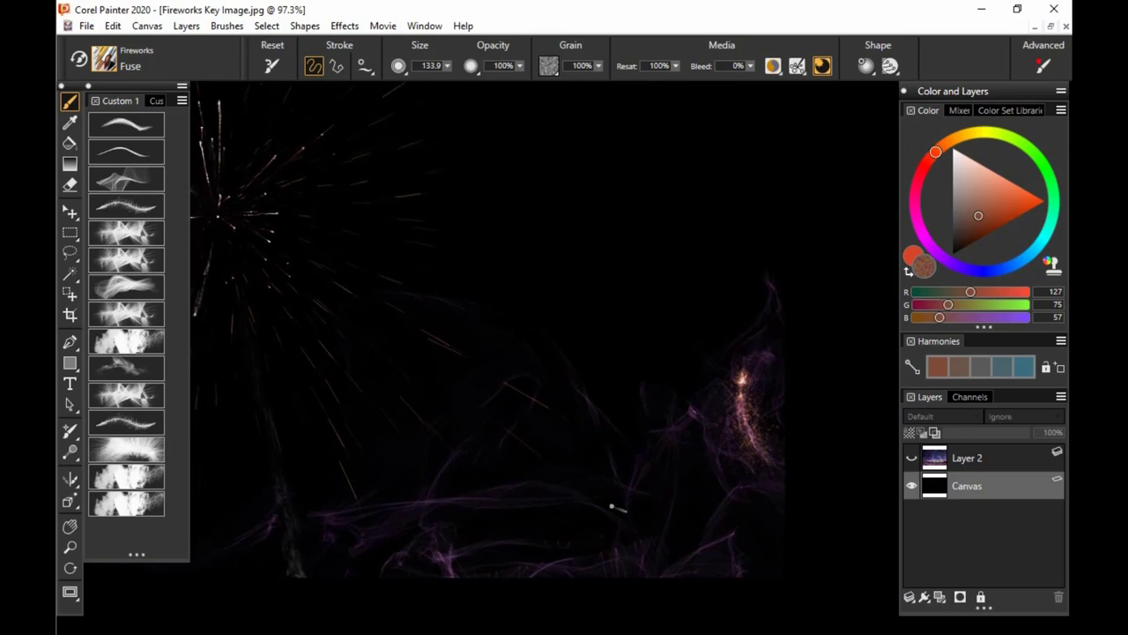
drag(458, 553, 467, 560)
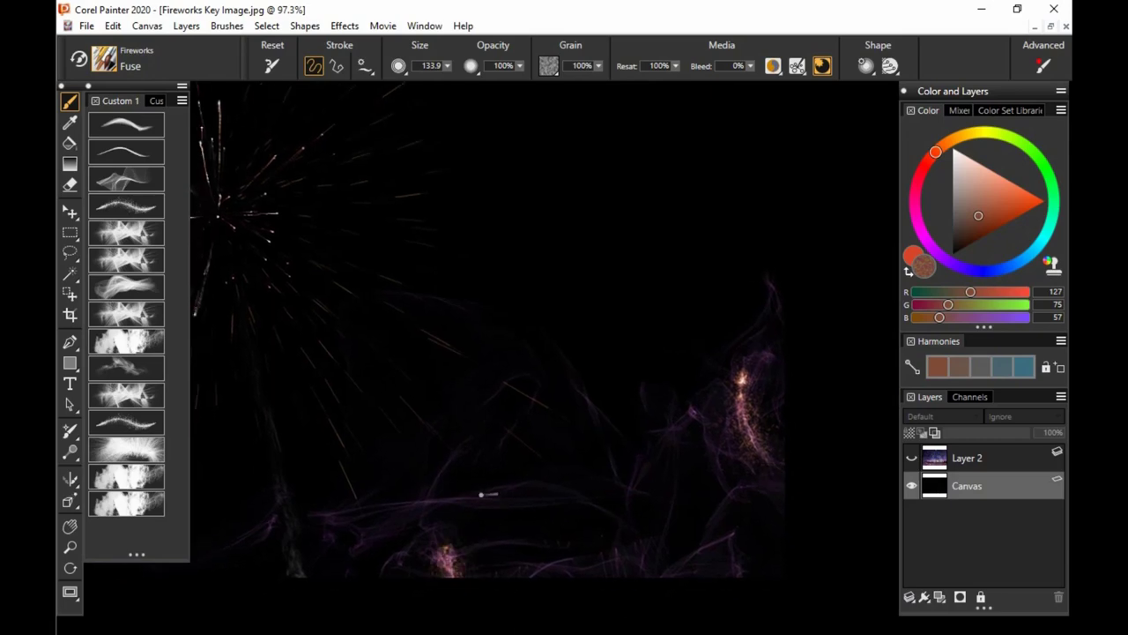
click(558, 567)
click(747, 490)
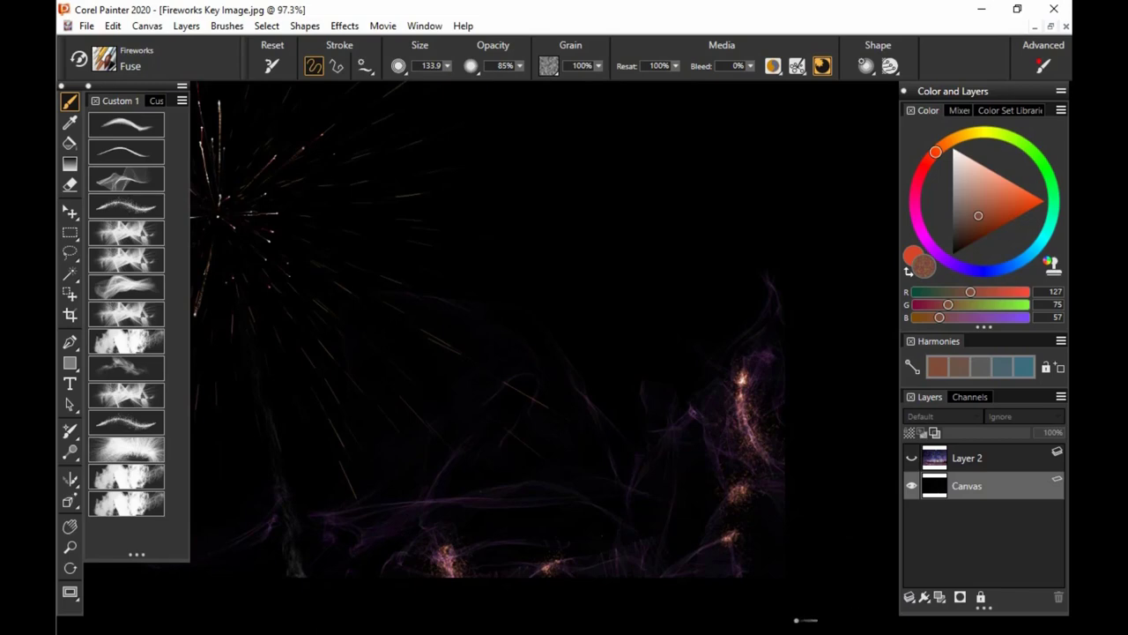
Step: Switch to the Jitters brush at size 211.3 and try spark trails across the canvas, undoing each one
mouse_move(689, 542)
mouse_down()
mouse_move(773, 523)
mouse_move(829, 529)
mouse_up()
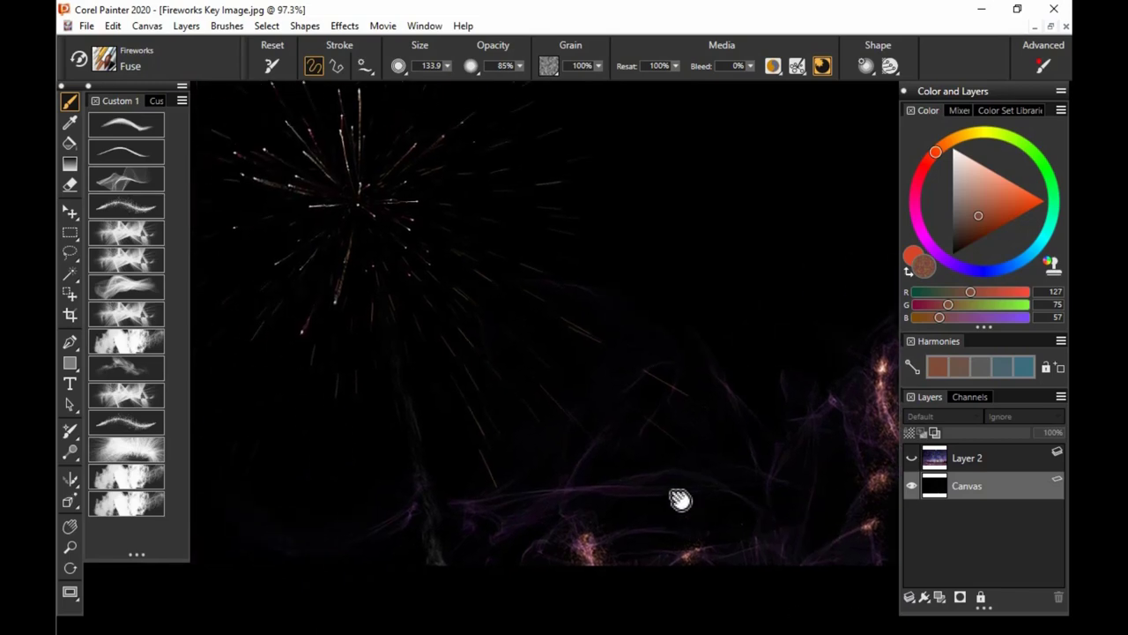
click(136, 238)
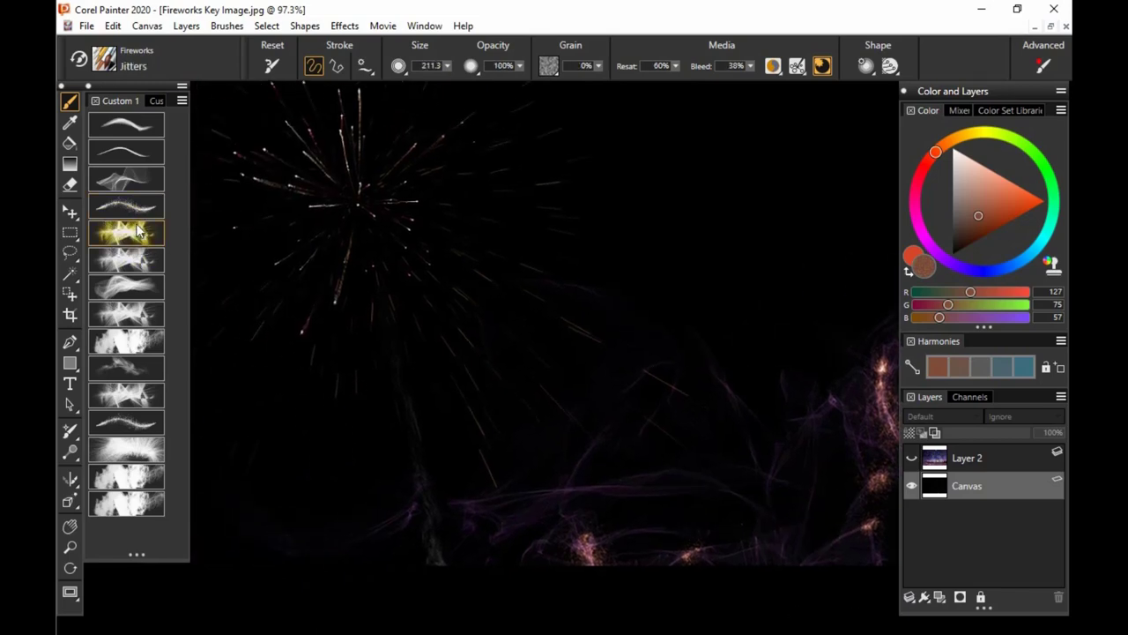
drag(636, 384, 823, 318)
key(ctrl+z)
mouse_move(489, 445)
mouse_down()
mouse_move(668, 338)
mouse_move(774, 334)
mouse_up()
mouse_move(819, 424)
mouse_down()
mouse_move(786, 428)
mouse_move(810, 478)
mouse_up()
key(ctrl+z)
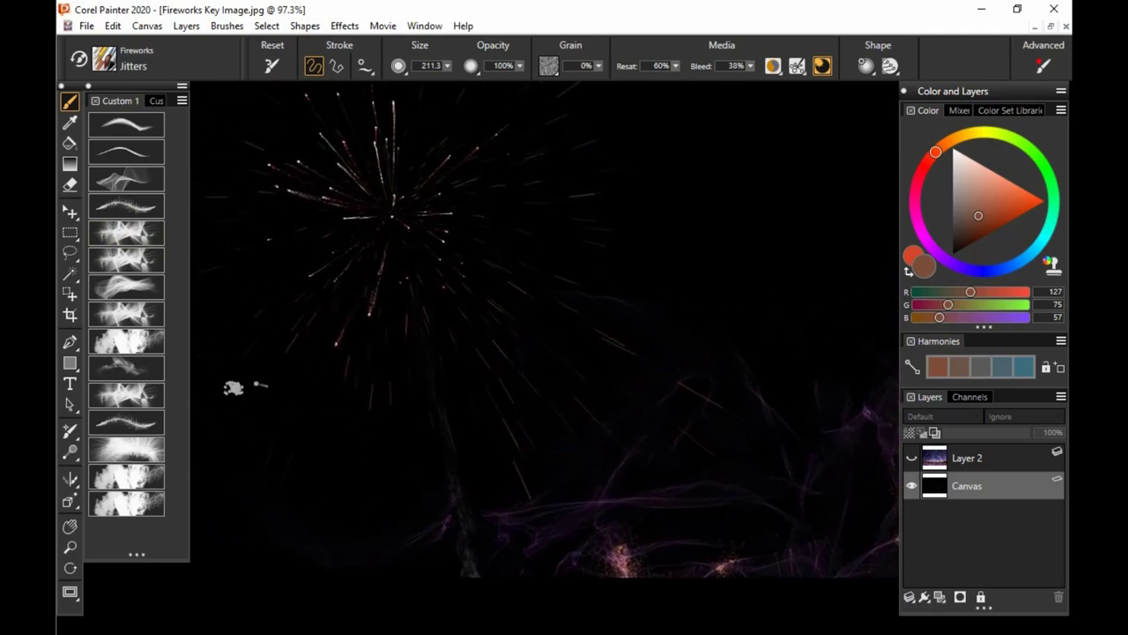
mouse_move(233, 388)
mouse_down()
mouse_move(290, 385)
mouse_move(374, 415)
mouse_move(385, 459)
mouse_move(450, 468)
mouse_move(525, 445)
mouse_move(616, 459)
mouse_move(681, 501)
mouse_move(837, 498)
mouse_move(813, 517)
mouse_up()
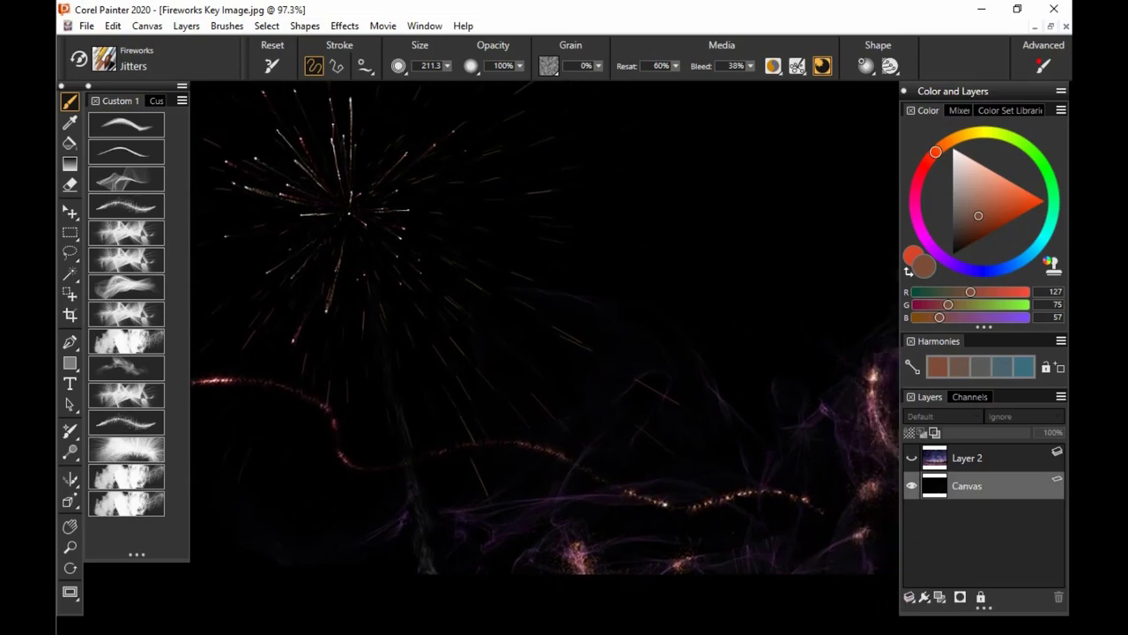
key(ctrl+z)
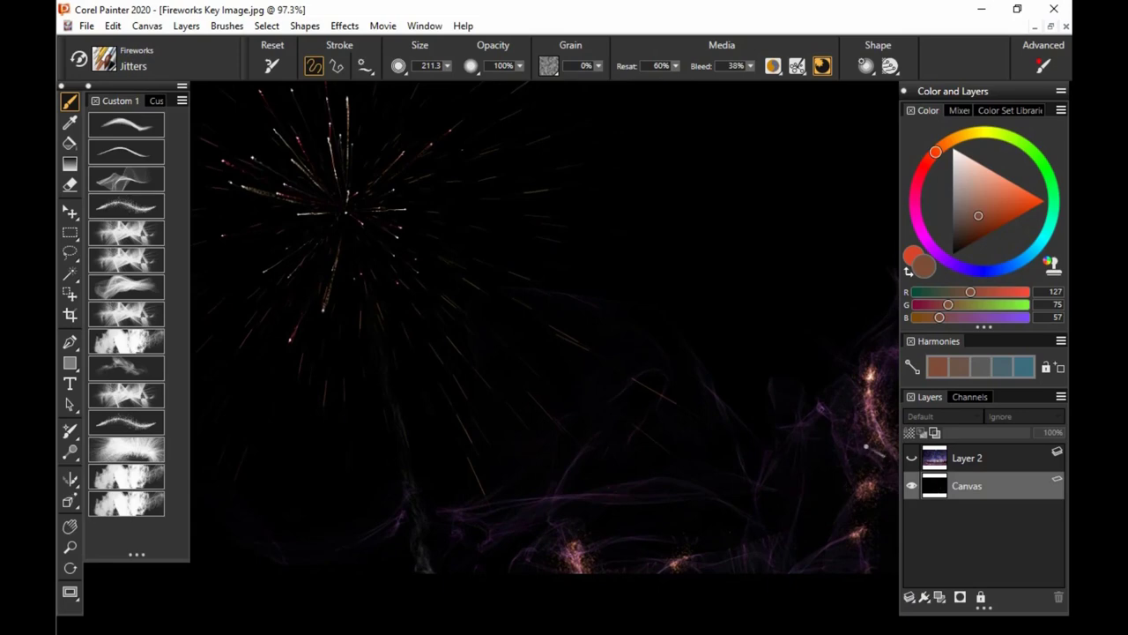
Step: Paint three arching Jitters spark trails from the embers at the canvas's right side down toward the lower left
mouse_move(867, 449)
mouse_down()
mouse_move(766, 411)
mouse_move(547, 496)
mouse_move(264, 520)
mouse_up()
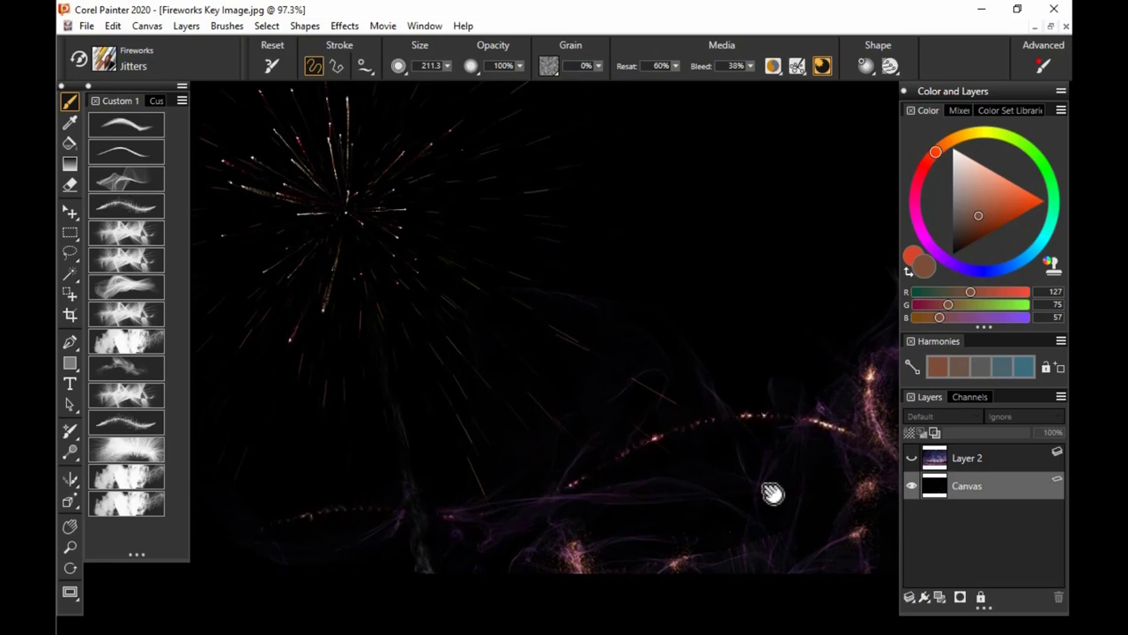
drag(772, 493, 762, 491)
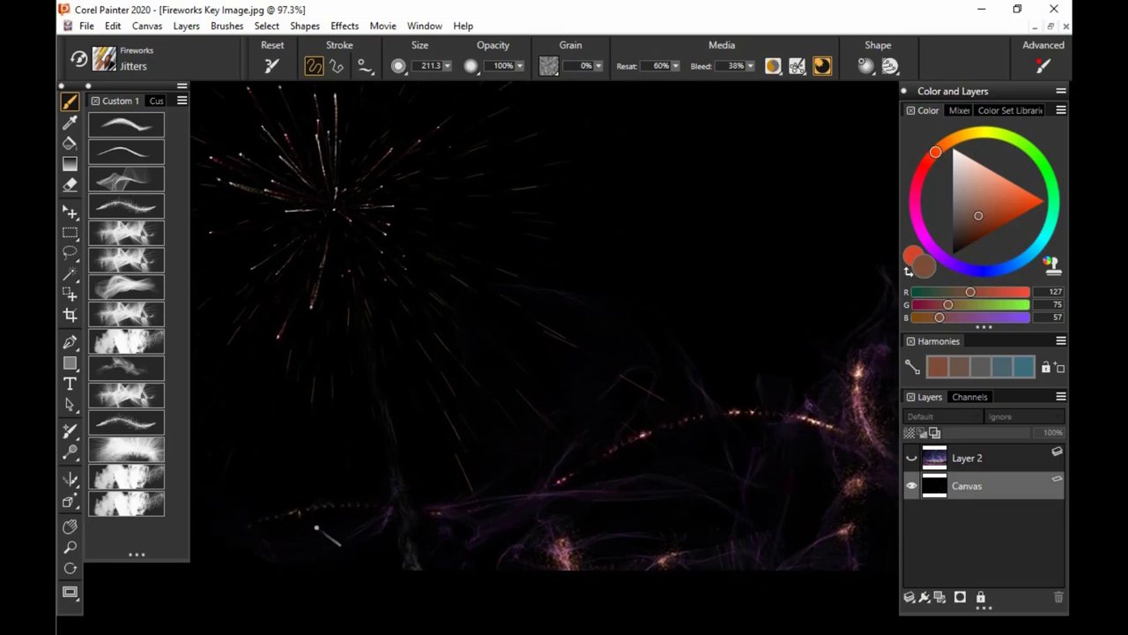
mouse_move(855, 375)
mouse_down()
mouse_move(731, 344)
mouse_move(504, 441)
mouse_move(430, 453)
mouse_up()
mouse_move(875, 306)
mouse_down()
mouse_move(741, 270)
mouse_move(524, 387)
mouse_move(334, 460)
mouse_up()
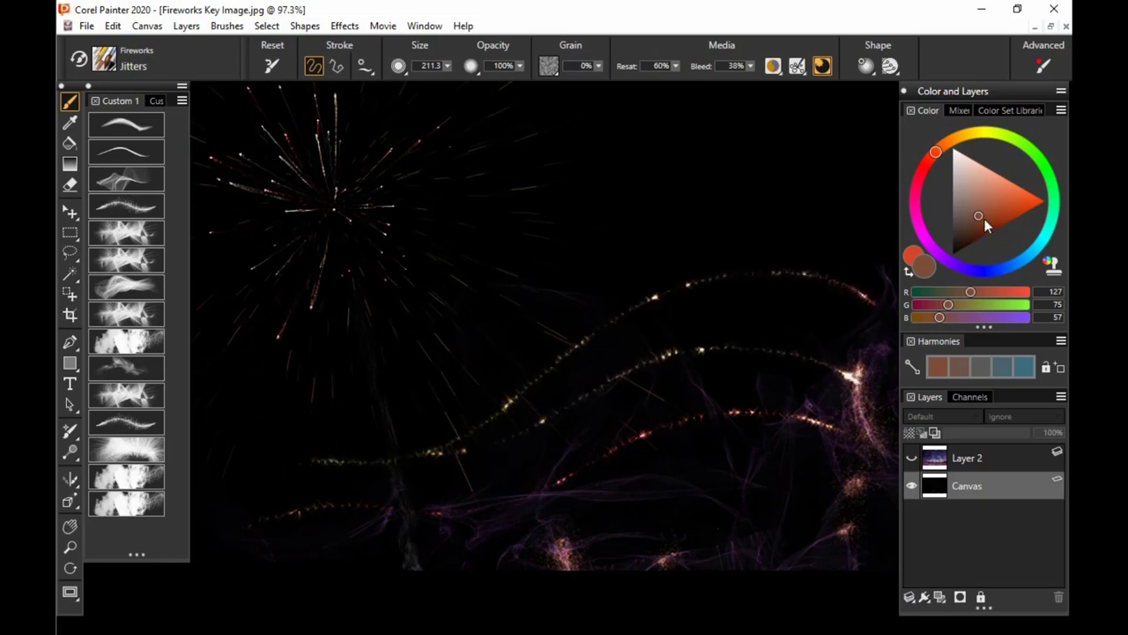
Step: Paint a shorter Jitters spark trail crossing the lower arcs and ending in a bright star, at size 172.0 in RGB 127, 94, 57
drag(956, 153, 953, 143)
mouse_move(901, 234)
ctrl+alt+mouse_down()
mouse_move(867, 234)
mouse_move(667, 304)
mouse_move(529, 432)
ctrl+alt+mouse_up()
key(ctrl+z)
key(ctrl+space)
ctrl+drag(699, 390, 759, 395)
drag(759, 437, 722, 420)
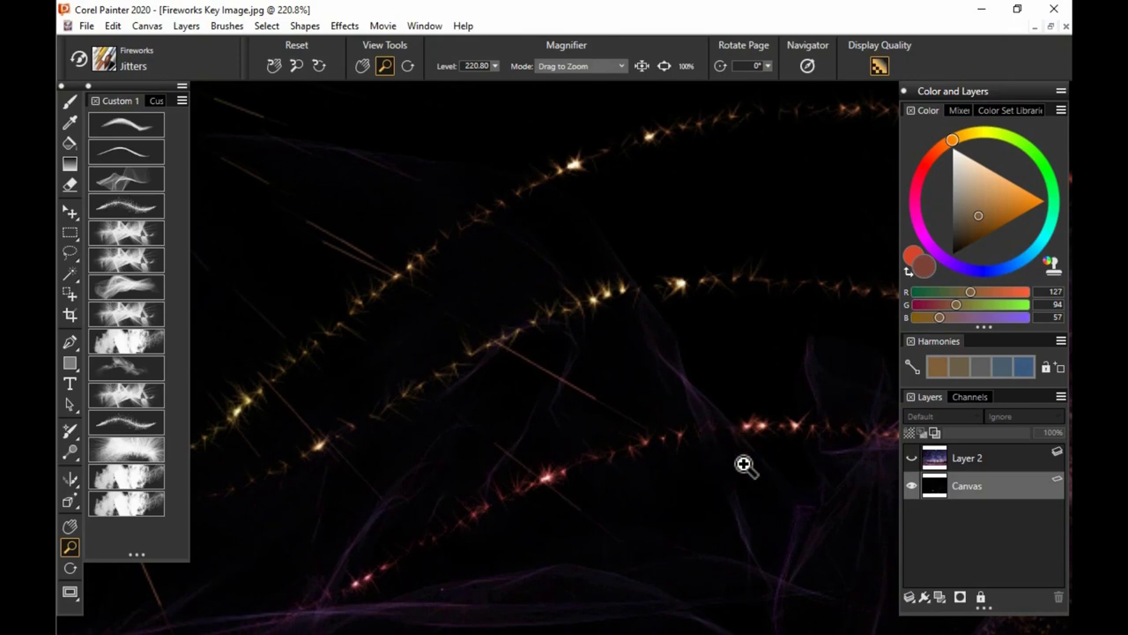
mouse_move(738, 502)
mouse_down()
mouse_move(753, 389)
mouse_move(573, 407)
mouse_up()
drag(782, 383, 716, 490)
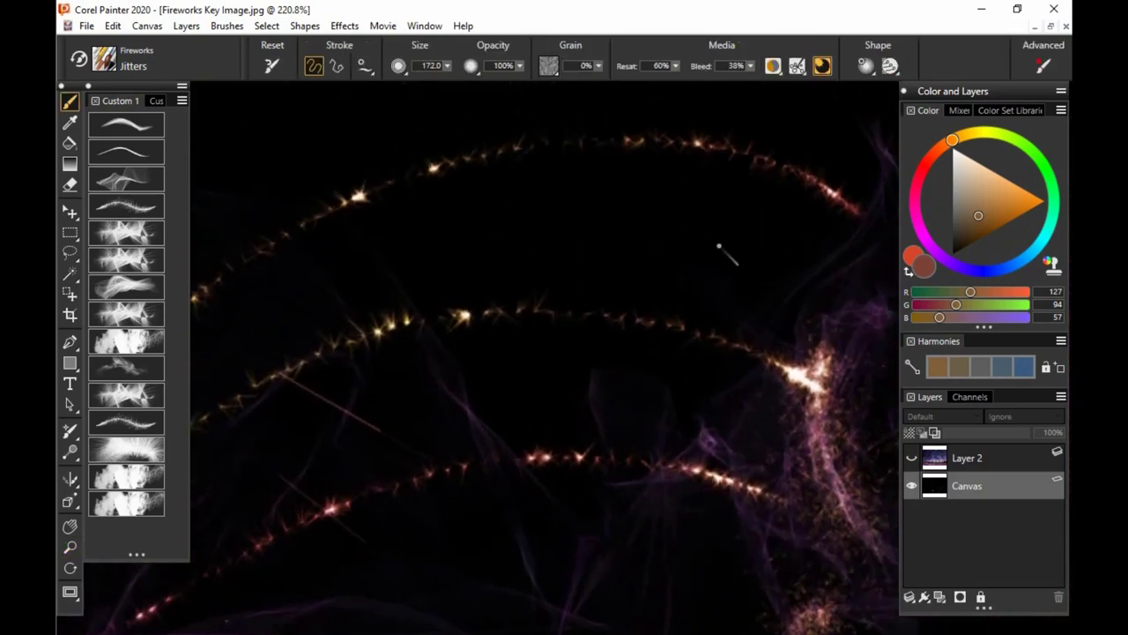
mouse_move(761, 246)
mouse_down()
mouse_move(625, 263)
mouse_move(449, 424)
mouse_move(289, 496)
mouse_up()
drag(618, 447, 823, 413)
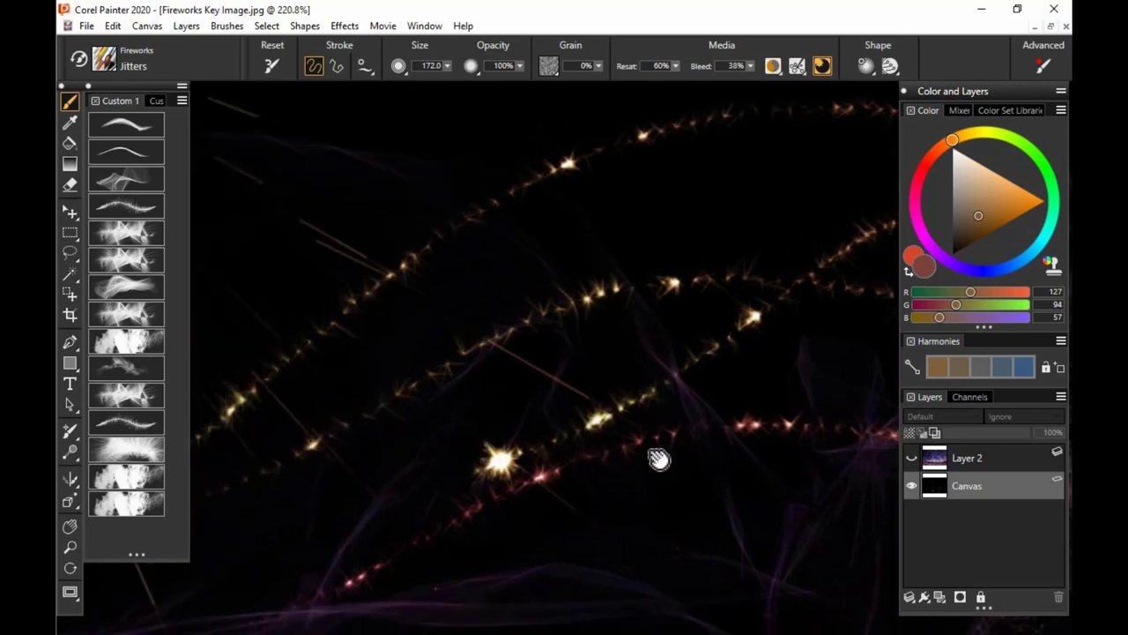
drag(659, 460, 771, 419)
drag(640, 488, 554, 486)
Step: Try faint blue and purple glows above the highest spark trail with the Magic brush at size 45.0 in RGB 152, 98, 36
key(m)
drag(695, 457, 662, 470)
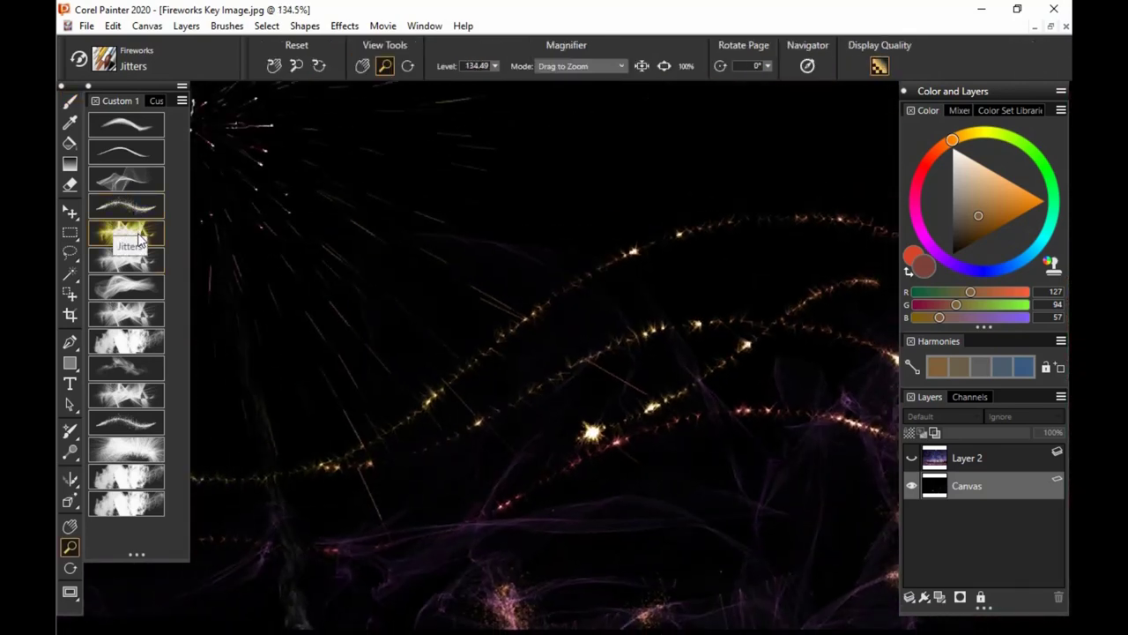
click(140, 265)
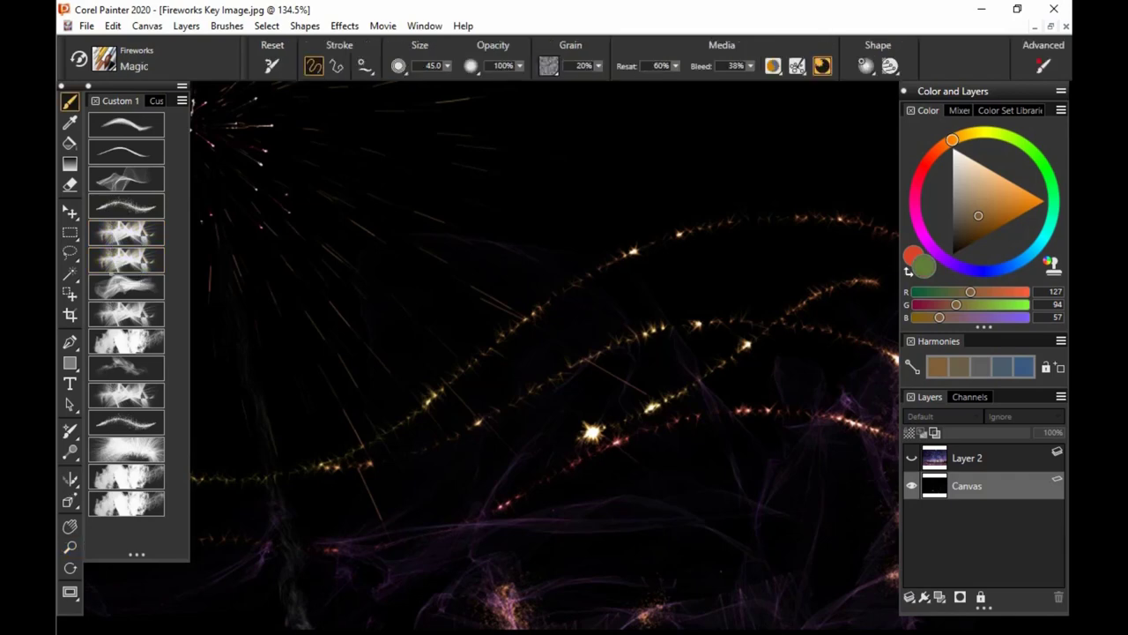
drag(988, 217, 995, 214)
drag(756, 423, 735, 450)
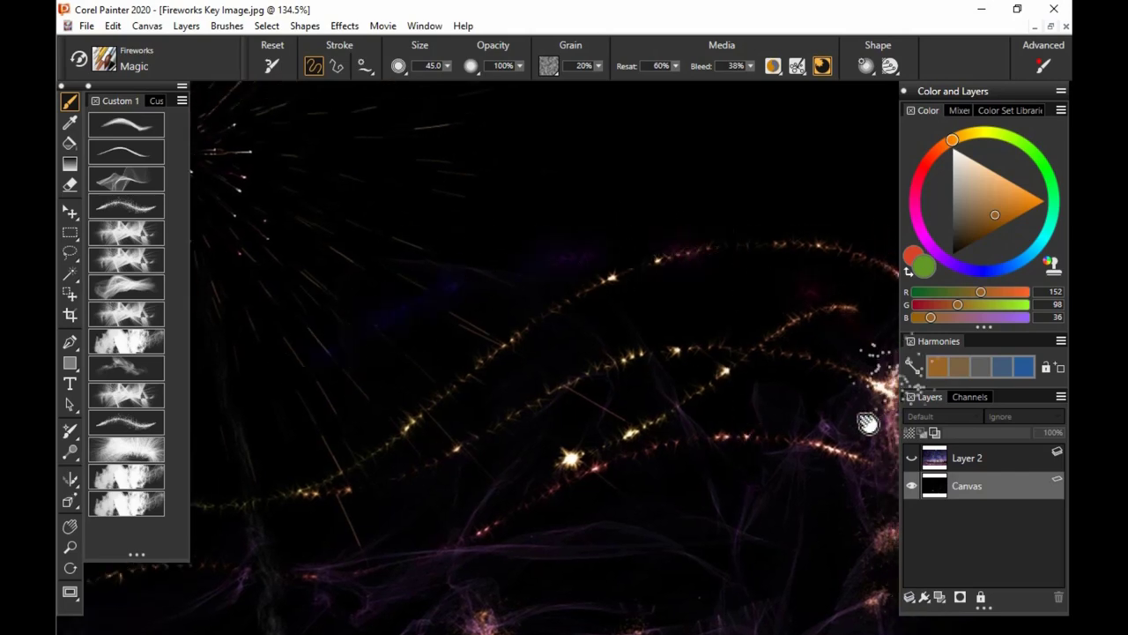
mouse_move(644, 521)
mouse_down()
mouse_move(714, 440)
mouse_move(752, 437)
mouse_up()
Step: Paint purple, blue, red and yellow Magic bursts across the lower left of the canvas, with the colour at RGB 255, 137, 1
drag(1005, 208, 1046, 201)
drag(636, 444, 850, 426)
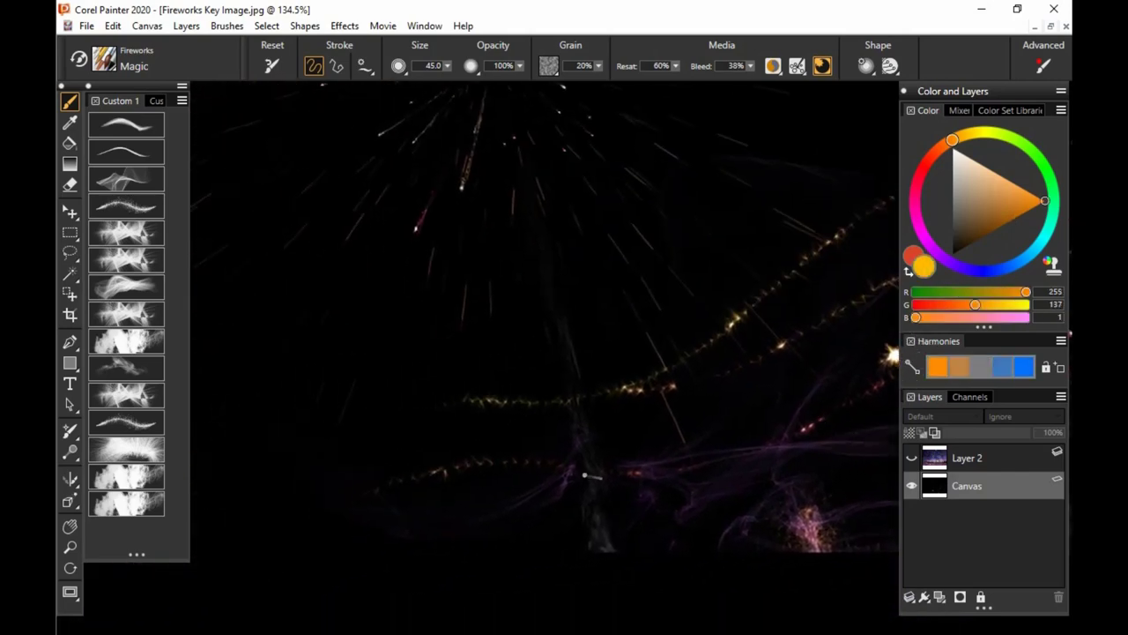
drag(363, 428, 386, 428)
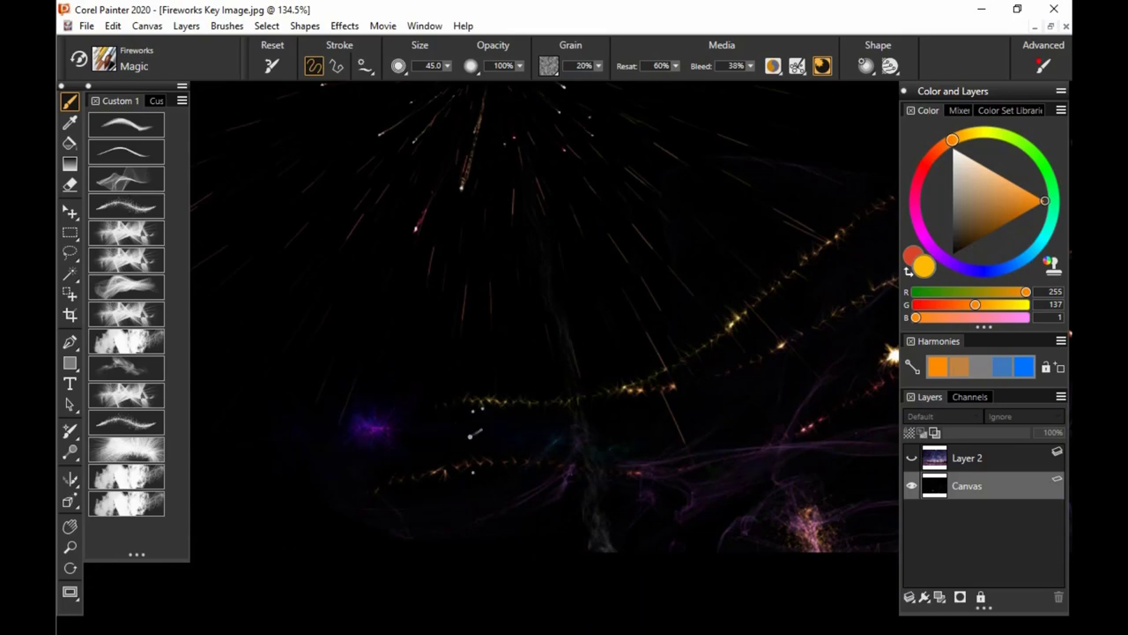
drag(489, 440, 549, 469)
drag(596, 474, 654, 486)
drag(490, 432, 540, 441)
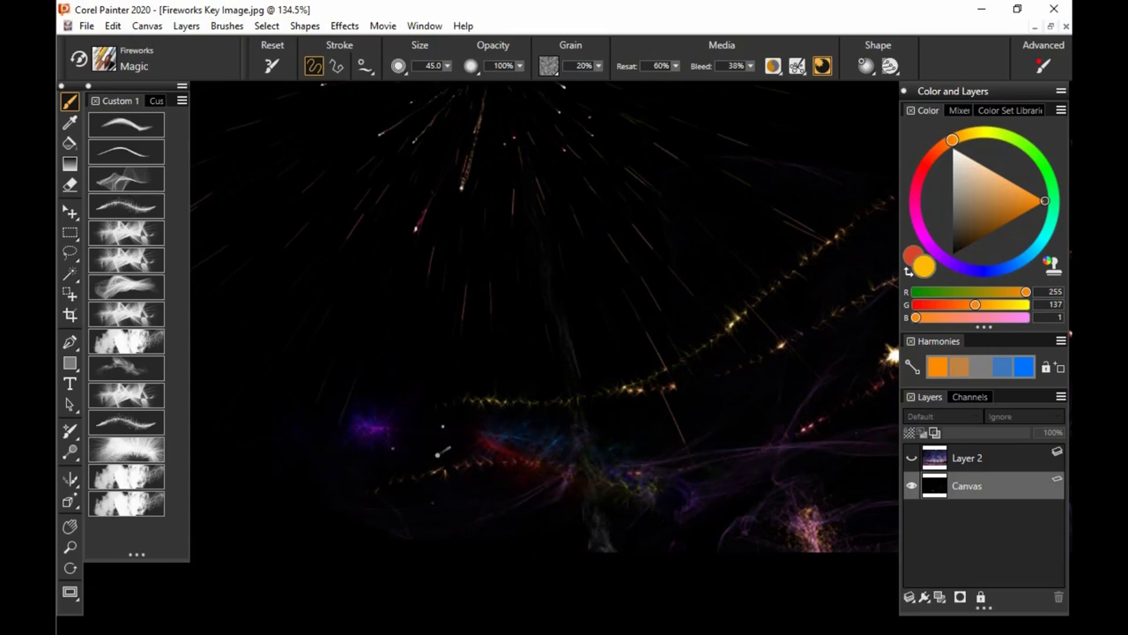
mouse_move(437, 455)
mouse_down()
mouse_move(604, 506)
mouse_move(708, 499)
mouse_move(669, 477)
mouse_move(541, 473)
mouse_move(407, 493)
mouse_up()
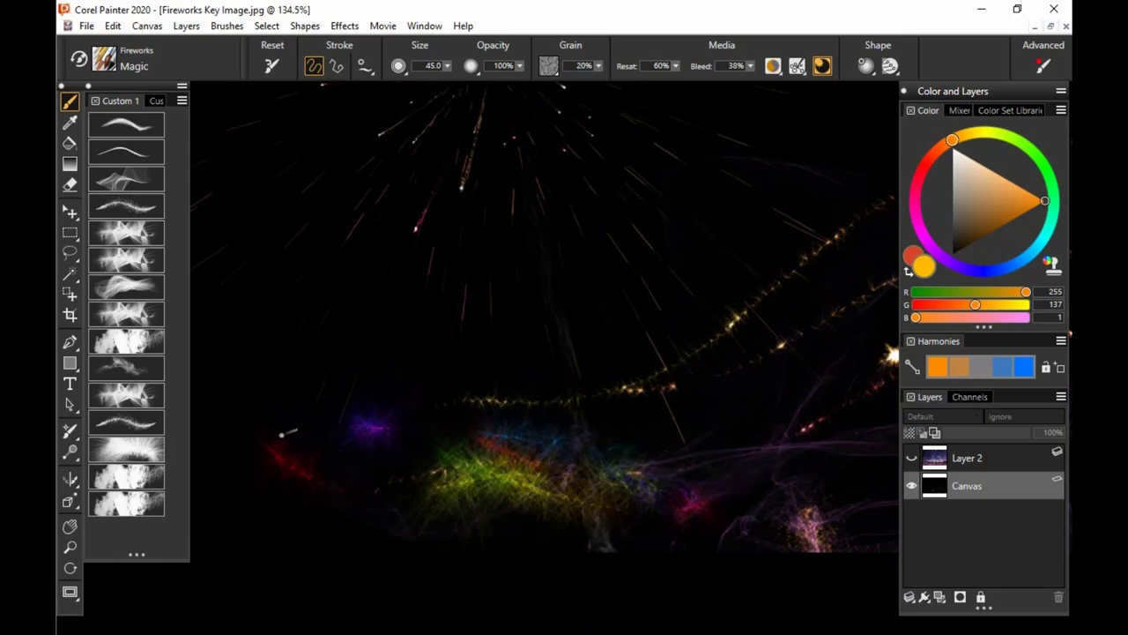
drag(301, 462, 392, 464)
Step: Add green and dim red Magic bursts around the colourful cluster, reducing the brush size to 42.3
drag(683, 466, 750, 500)
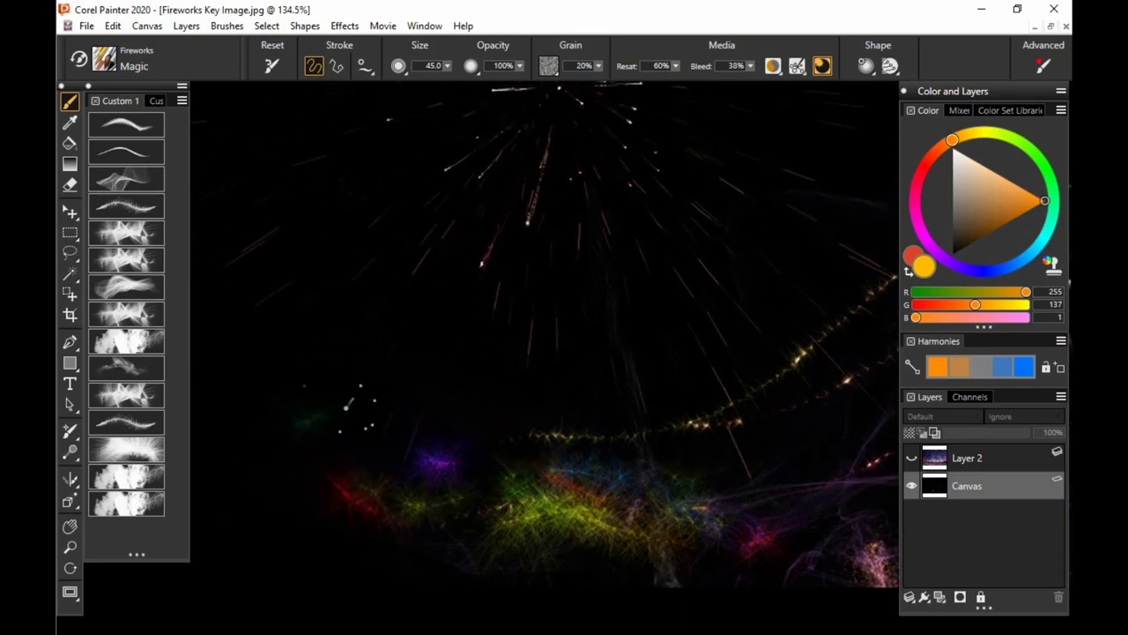
drag(403, 411, 564, 459)
mouse_move(749, 446)
mouse_down()
mouse_move(618, 442)
mouse_move(579, 457)
mouse_up()
drag(566, 451, 617, 466)
drag(694, 487, 769, 490)
drag(827, 475, 868, 465)
drag(782, 455, 784, 418)
drag(305, 370, 406, 399)
drag(352, 344, 586, 372)
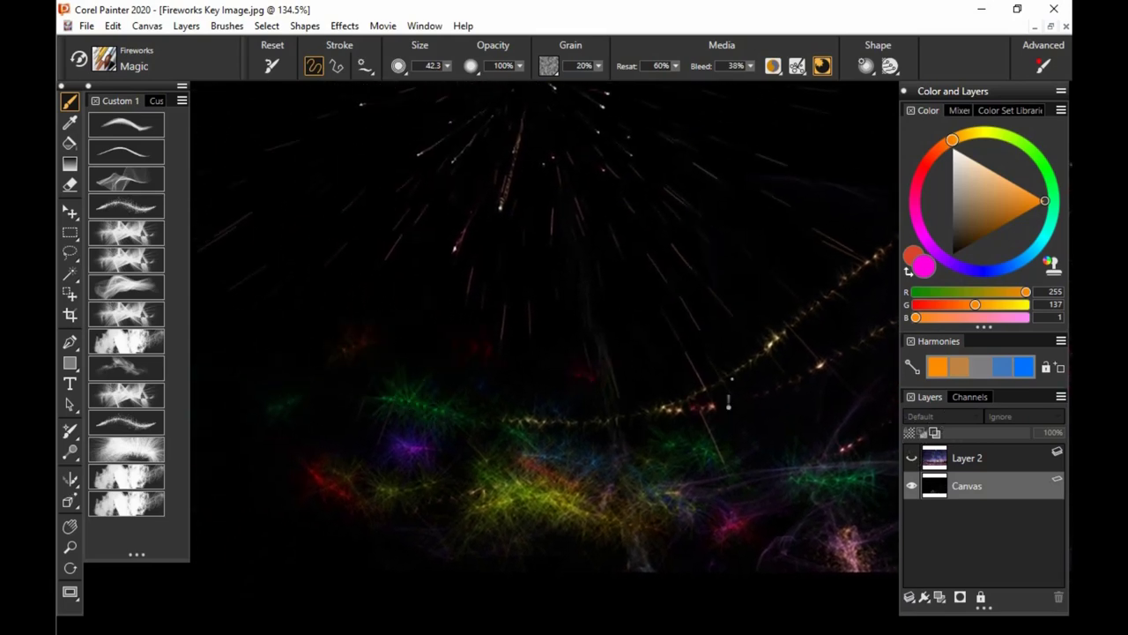
Step: Scatter a few green and teal Magic bursts along the golden spark trails
drag(700, 355, 587, 416)
drag(527, 426, 827, 323)
drag(856, 370, 753, 401)
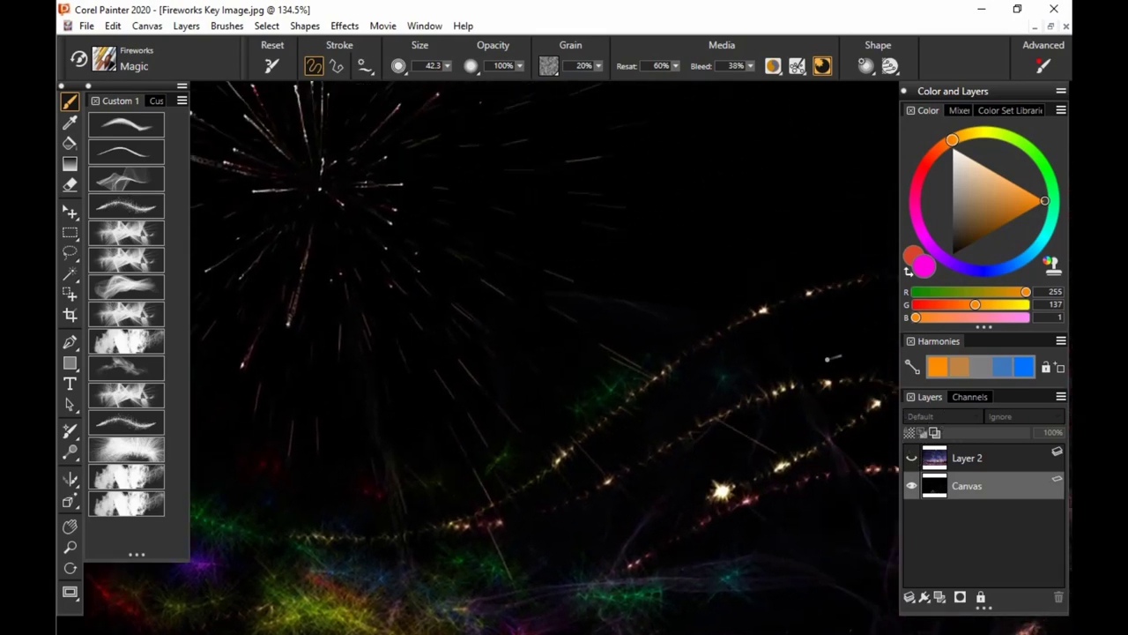
drag(773, 343, 828, 332)
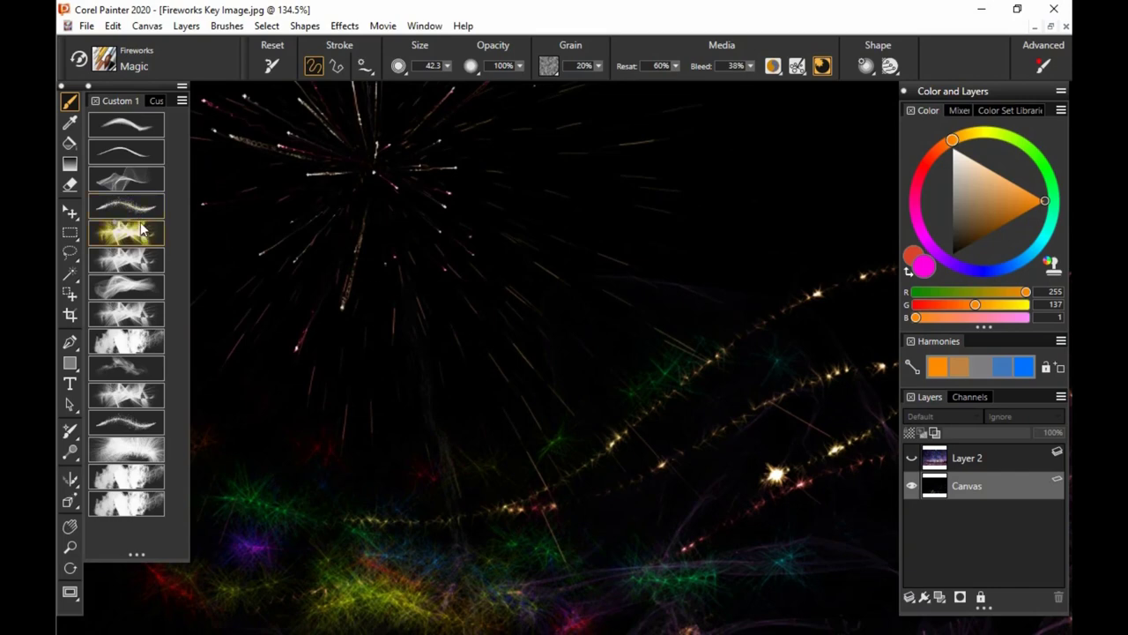
Step: Try upward streaks above the colourful cluster with the Rocket brush at size 105.1 in gray, RGB 75, 75, 75, undoing them
click(151, 289)
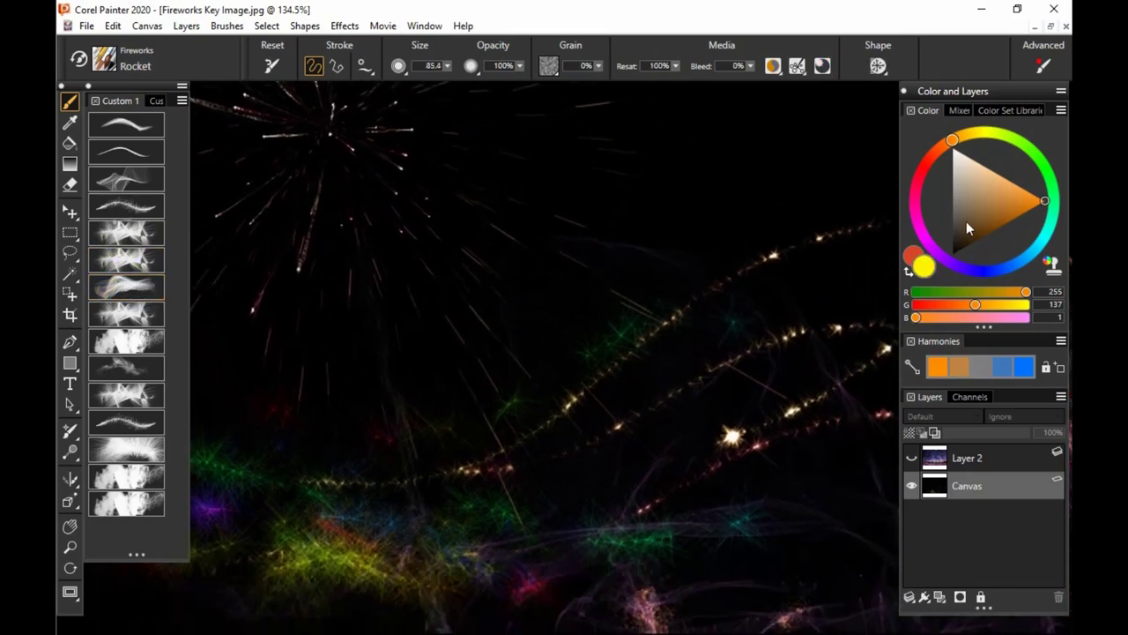
click(952, 231)
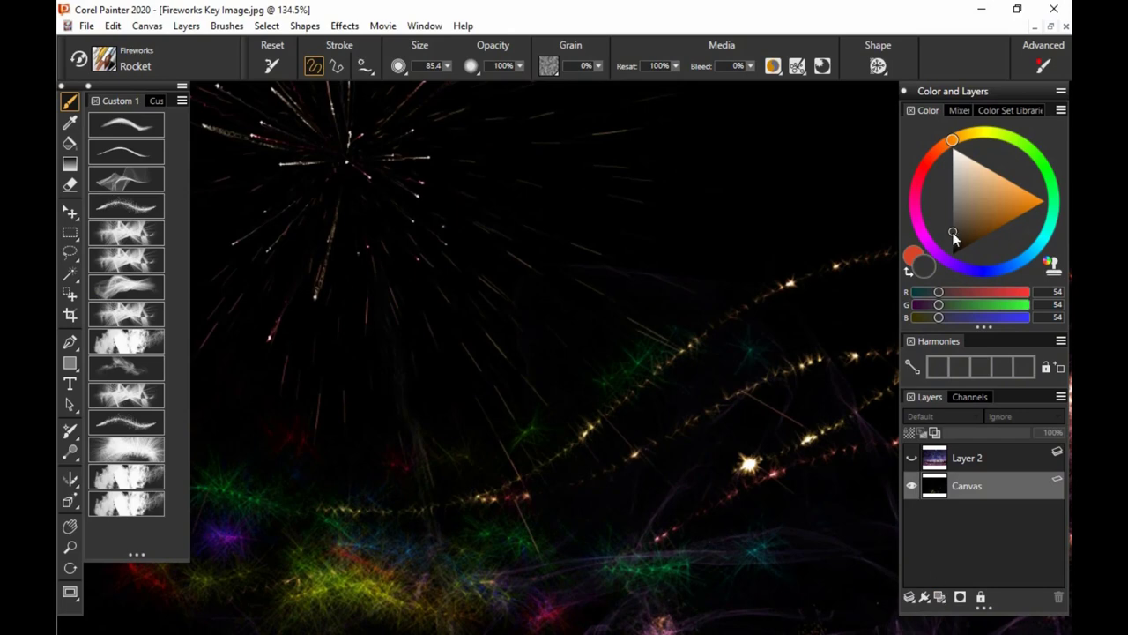
drag(953, 233, 952, 223)
drag(823, 367, 801, 307)
key(])
mouse_move(629, 494)
mouse_down()
mouse_move(592, 202)
mouse_move(537, 76)
mouse_move(482, 7)
mouse_up()
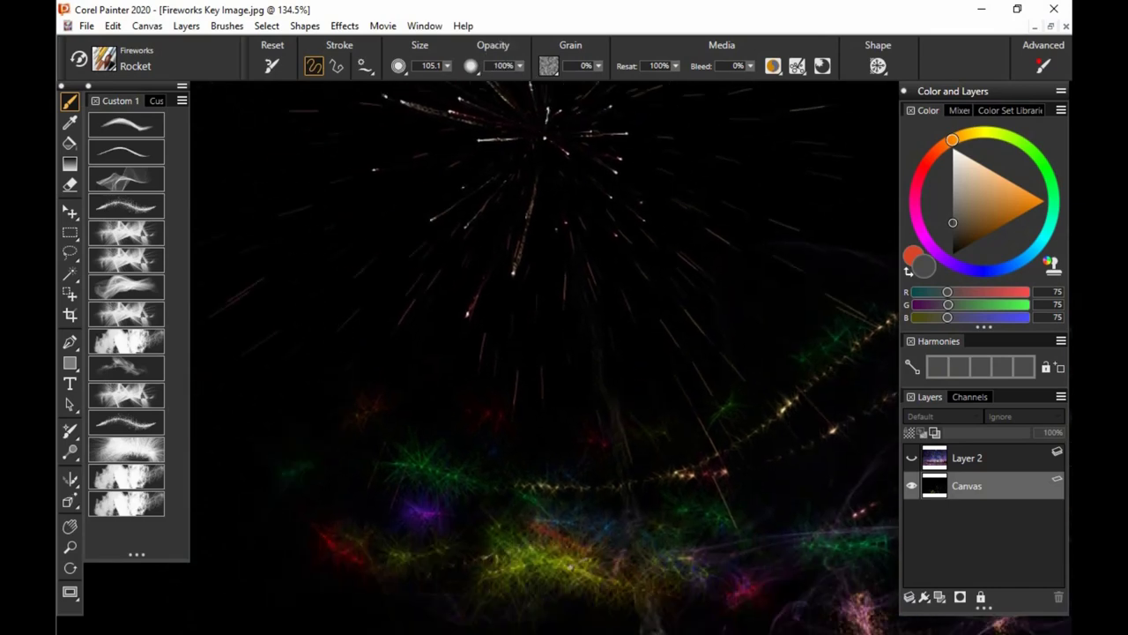
drag(574, 609, 542, 132)
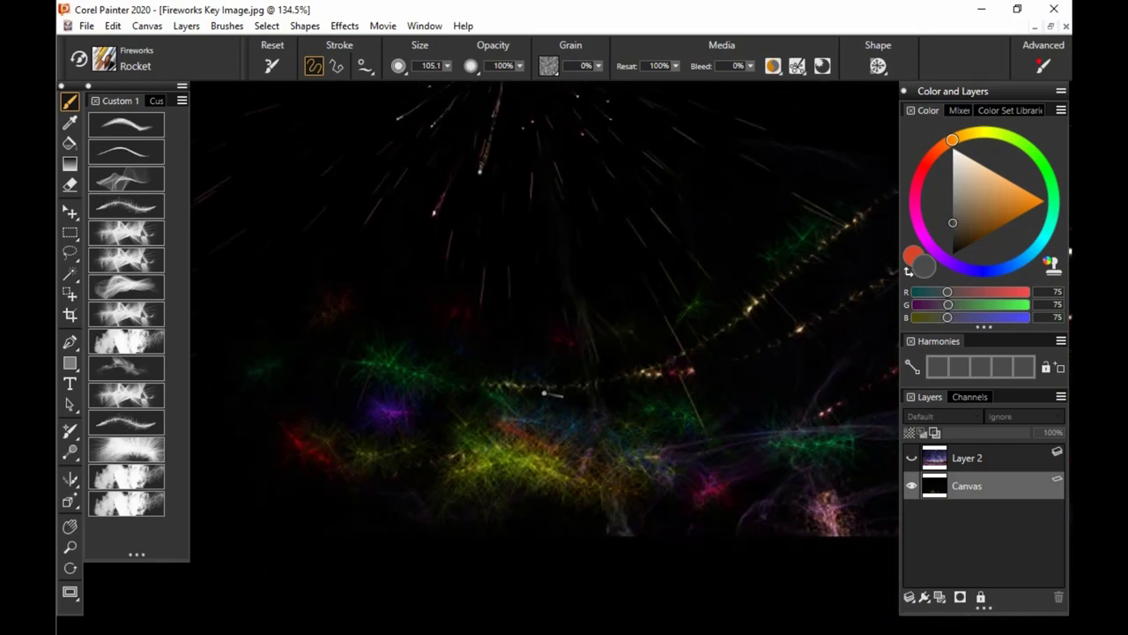
drag(552, 478, 507, 7)
drag(583, 471, 598, 156)
key(ctrl+z)
key(ctrl+z)
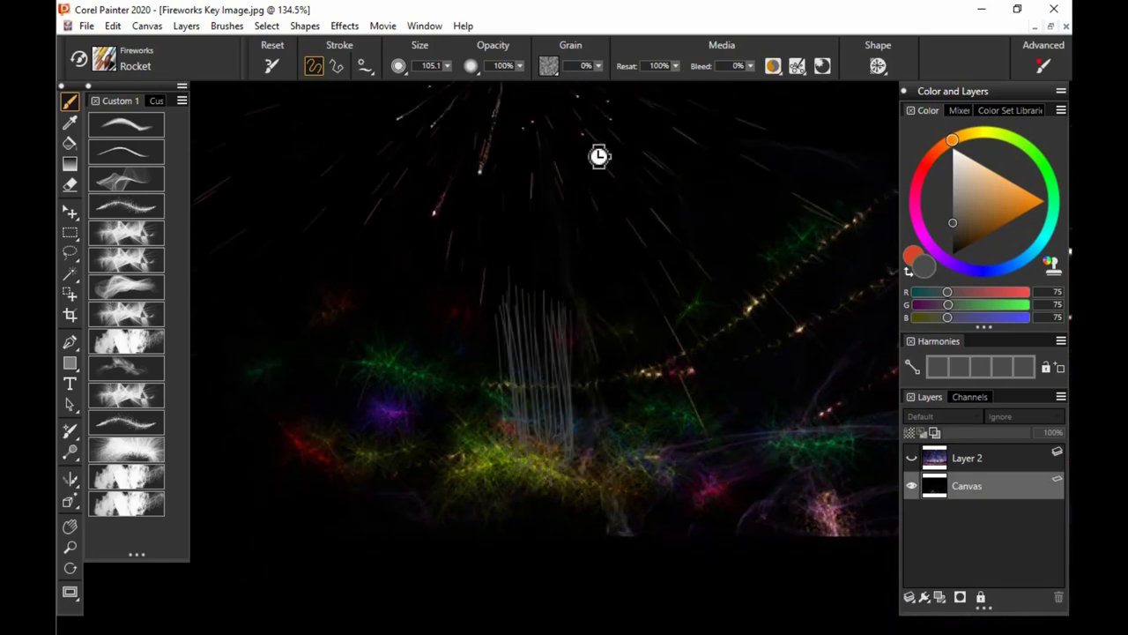
Step: Paint curved Rocket streaks in RGB 122, 111, 100 on a new layer and fade them with the Eraser at 20% opacity
click(962, 208)
drag(500, 435, 471, 264)
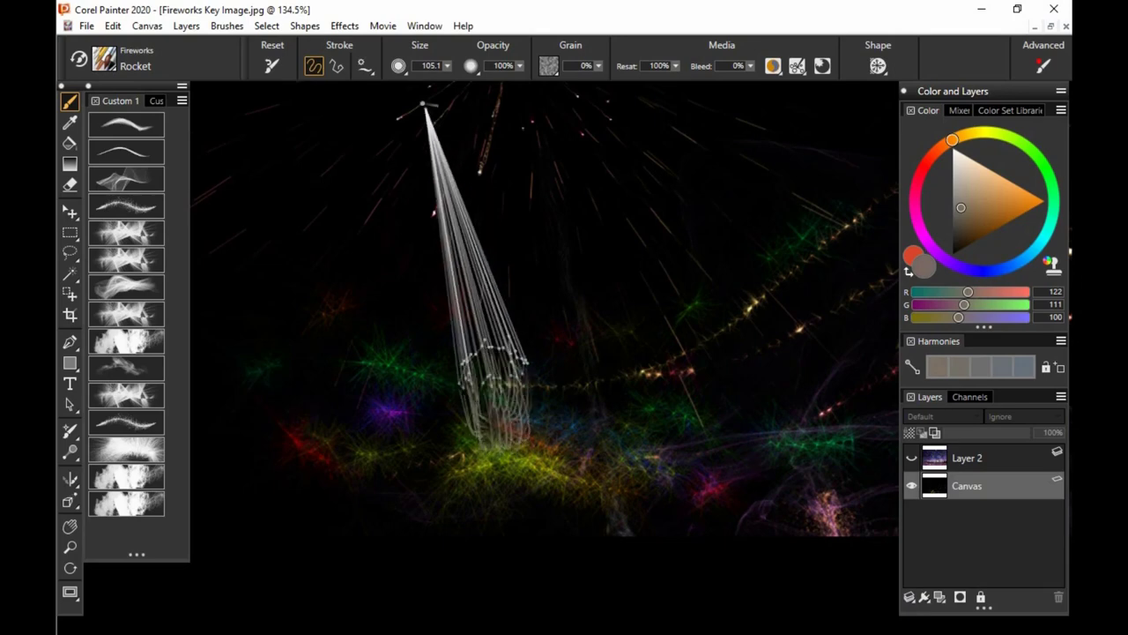
click(940, 597)
mouse_move(507, 468)
mouse_down()
mouse_move(515, 374)
mouse_move(497, 238)
mouse_up()
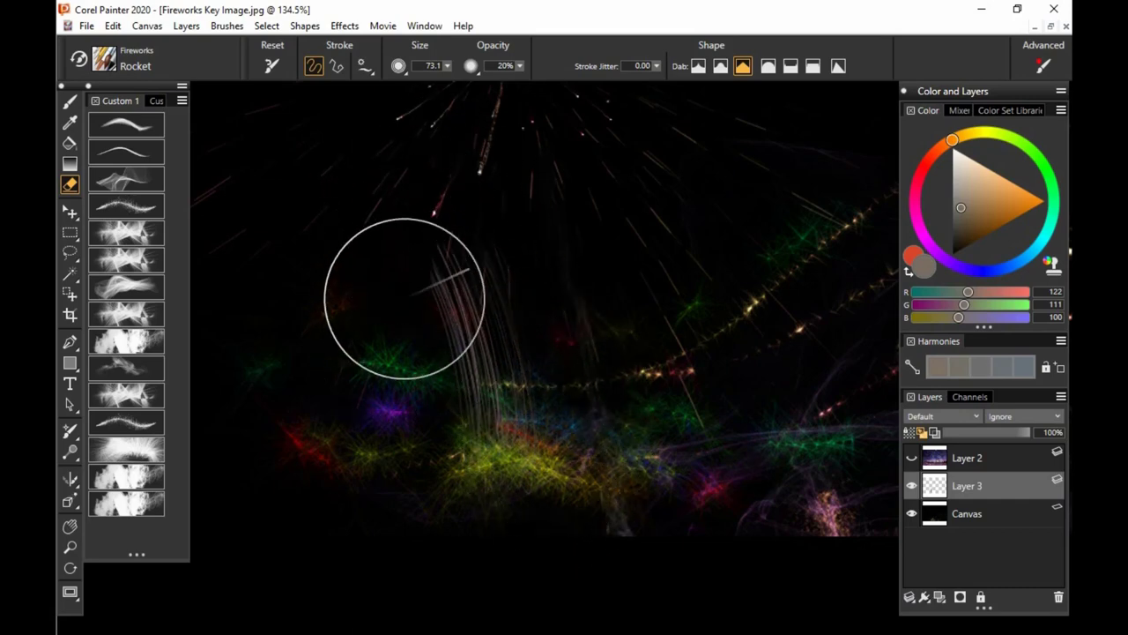
drag(570, 325, 575, 368)
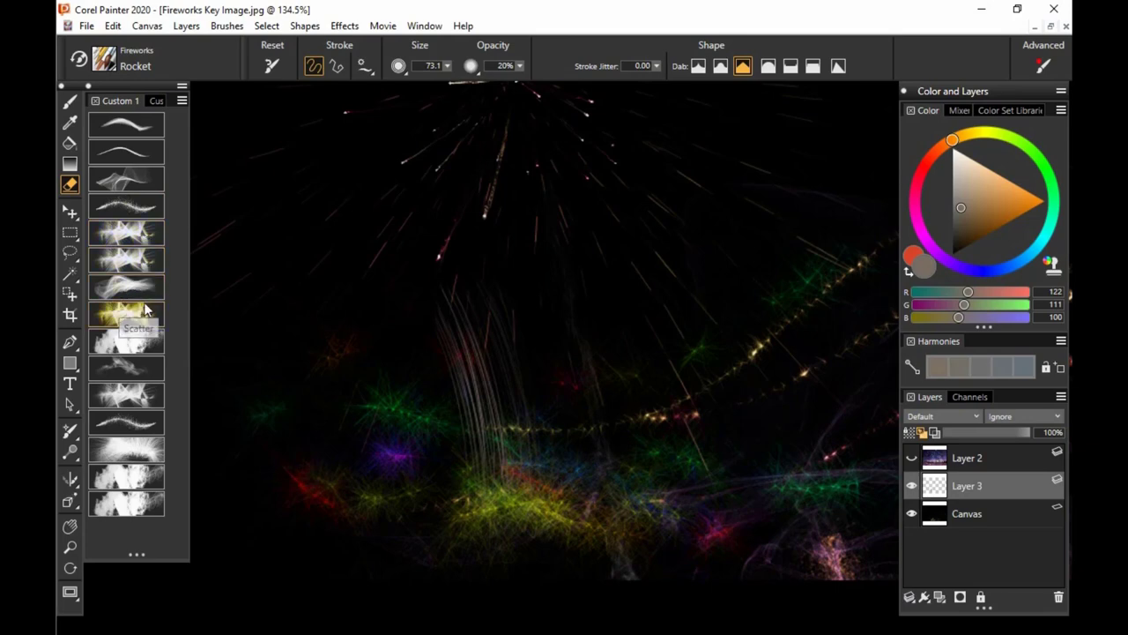
Step: Delete the layer holding the Rocket streaks and clear the Canvas layer to plain black
click(1058, 597)
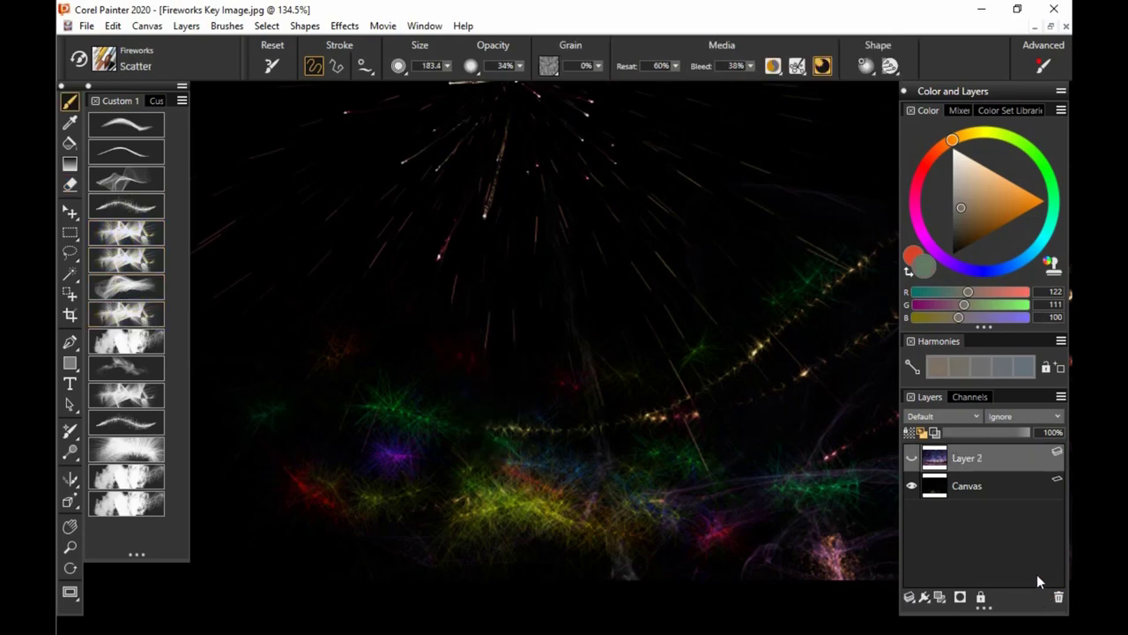
drag(784, 388, 733, 415)
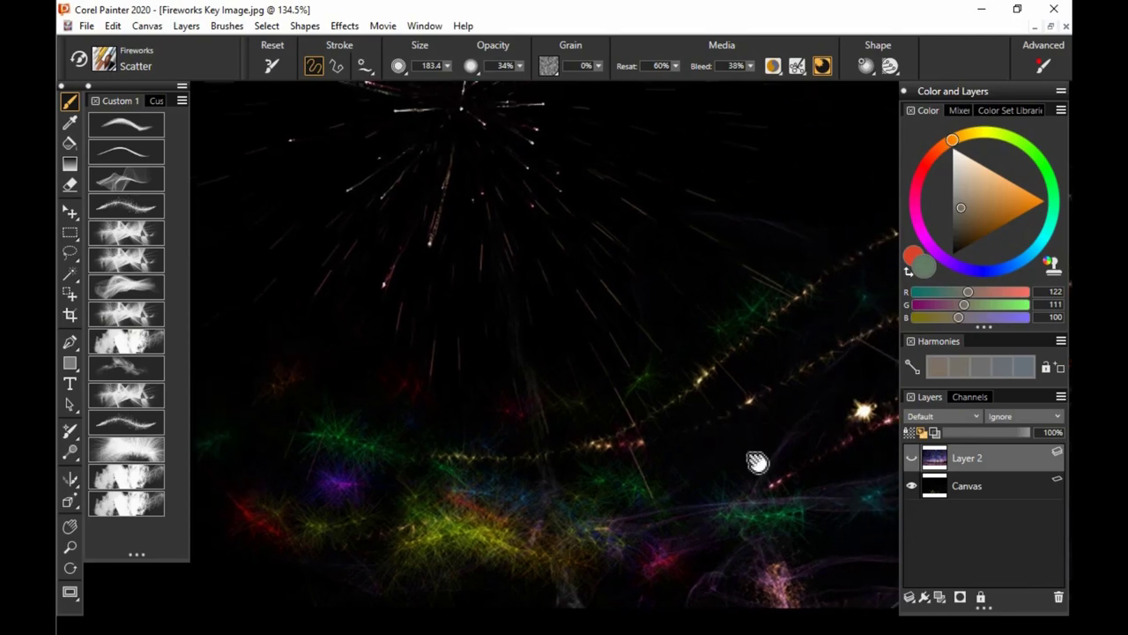
drag(756, 461, 748, 442)
click(490, 515)
click(687, 380)
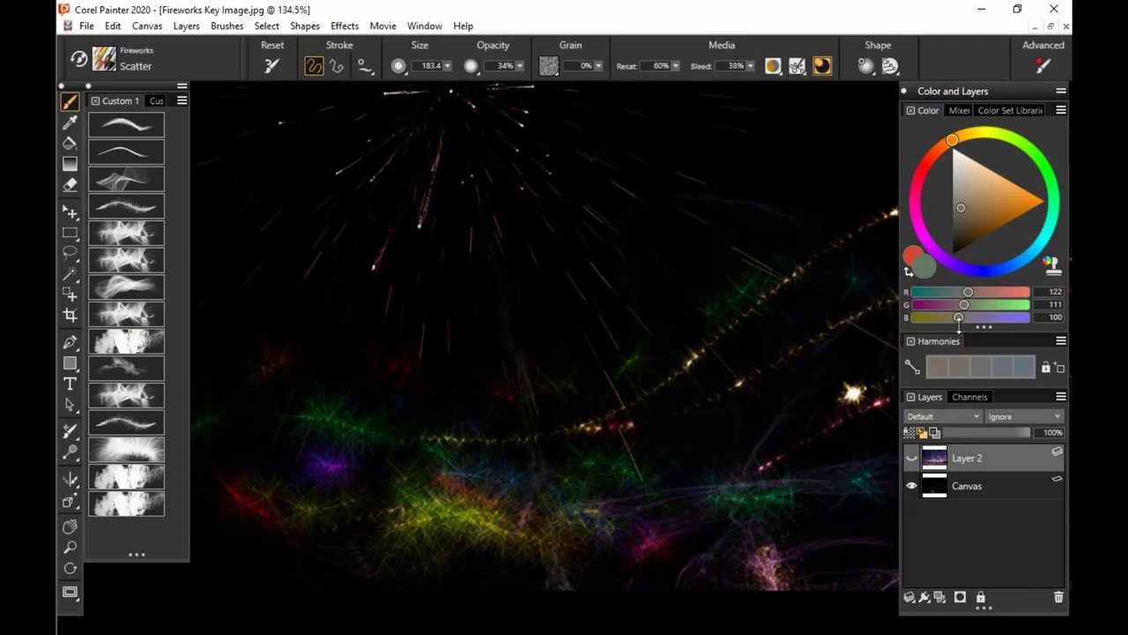
click(979, 487)
Step: Try arched strokes with the Scatter brush at size 91.1 and 34% opacity in orange, RGB 229, 135, 27, undoing them
mouse_move(764, 335)
mouse_down()
mouse_move(718, 282)
mouse_move(575, 332)
mouse_up()
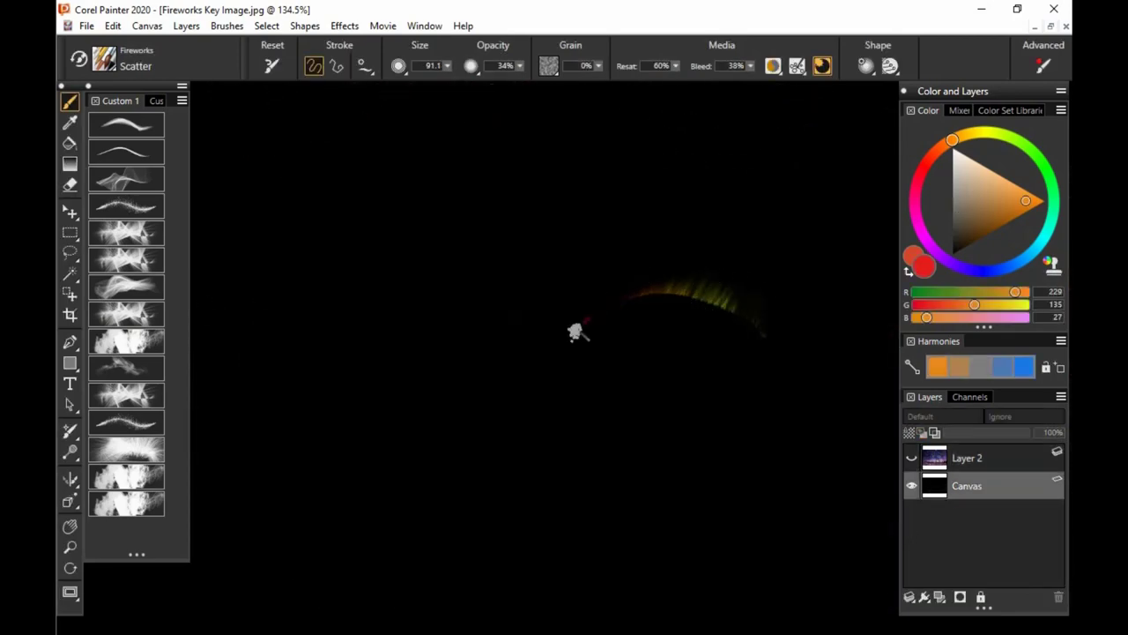
key(ctrl+z)
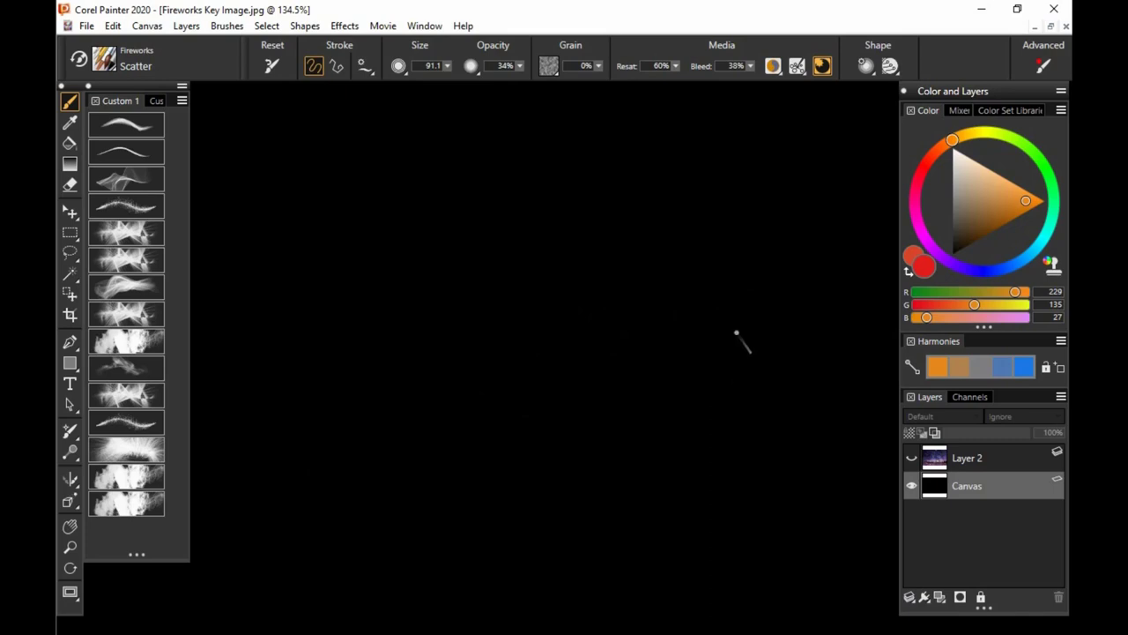
mouse_move(449, 307)
mouse_down()
mouse_move(524, 388)
mouse_move(439, 355)
mouse_move(552, 272)
mouse_move(648, 255)
mouse_move(727, 283)
mouse_up()
key(ctrl+z)
Step: Paint multicoloured curved Scatter strokes at size 111.1 and 92% opacity, and dab a small cluster of specks below them
drag(520, 66, 609, 82)
mouse_move(397, 375)
mouse_down()
mouse_move(599, 197)
mouse_move(839, 320)
mouse_up()
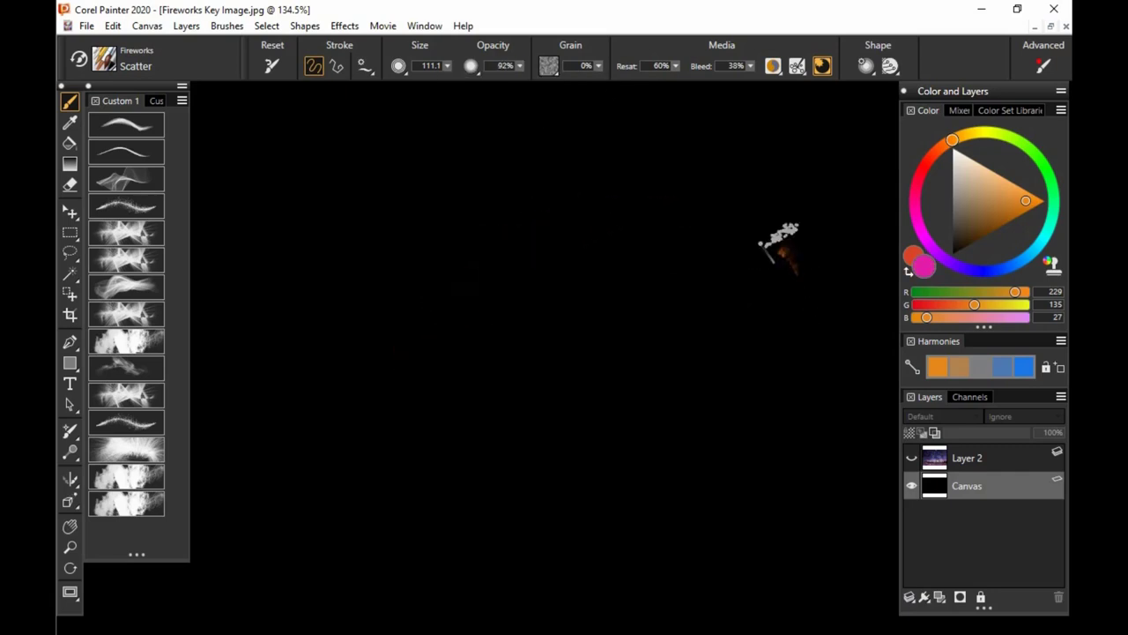
mouse_move(481, 293)
mouse_down()
mouse_move(275, 373)
mouse_move(428, 328)
mouse_move(562, 259)
mouse_move(744, 261)
mouse_move(869, 358)
mouse_move(827, 293)
mouse_move(644, 249)
mouse_move(365, 393)
mouse_up()
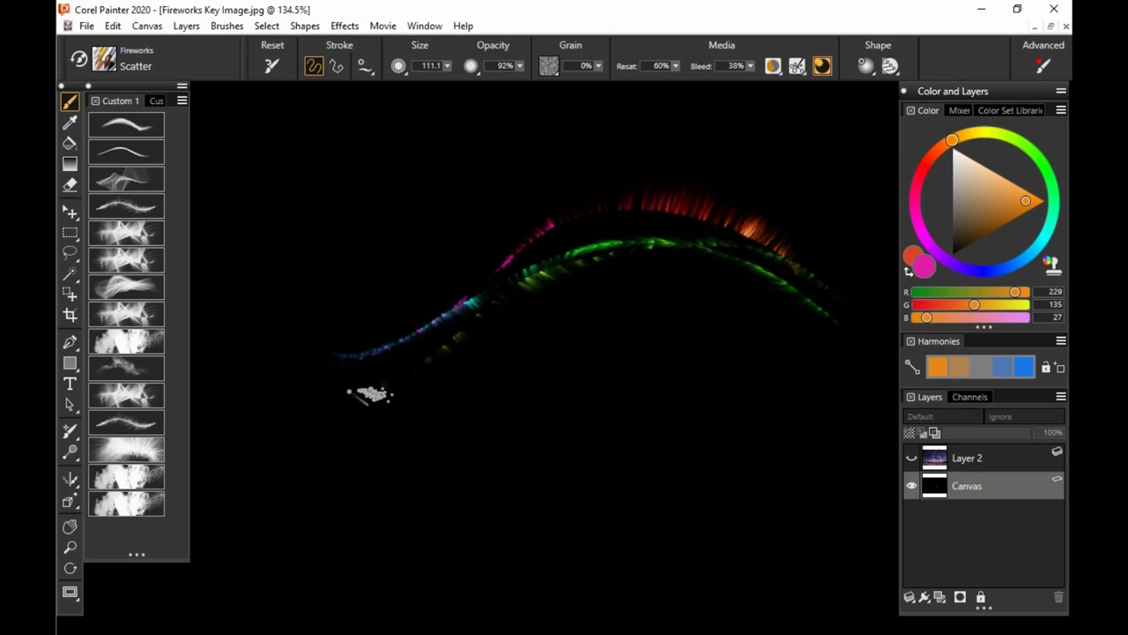
click(548, 354)
click(547, 355)
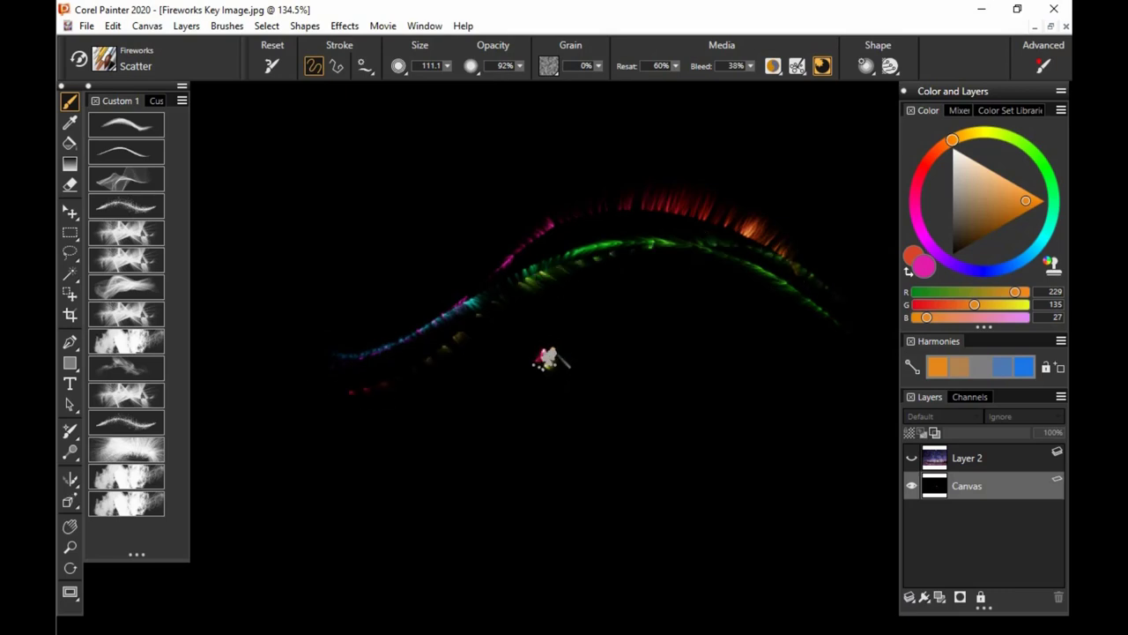
mouse_move(528, 361)
mouse_down()
mouse_move(584, 359)
mouse_move(570, 376)
mouse_move(559, 367)
mouse_move(530, 364)
mouse_up()
click(525, 378)
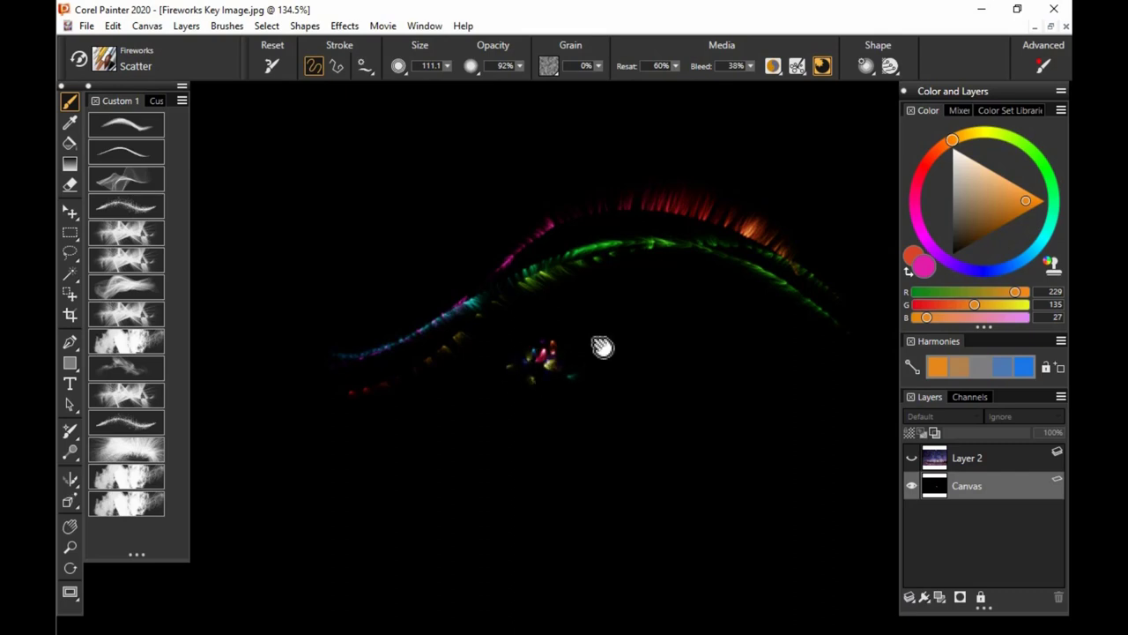
Step: Add a blue Scatter stroke along the upper side of the multicoloured arcs
drag(603, 347, 596, 394)
mouse_move(293, 388)
mouse_down()
mouse_move(499, 305)
mouse_move(797, 268)
mouse_up()
drag(789, 368, 737, 374)
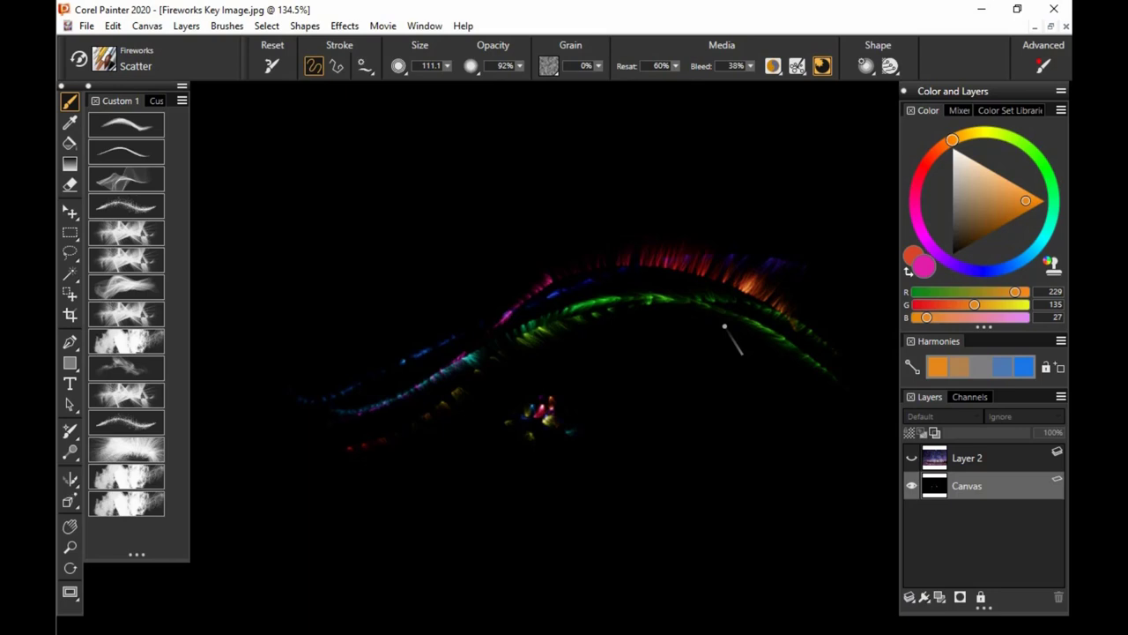
Step: Try the Smoke brush at size 16.2 and 9% opacity on a cleared canvas, bringing the Scatter arcs back
key(ctrl+z)
key(ctrl+z)
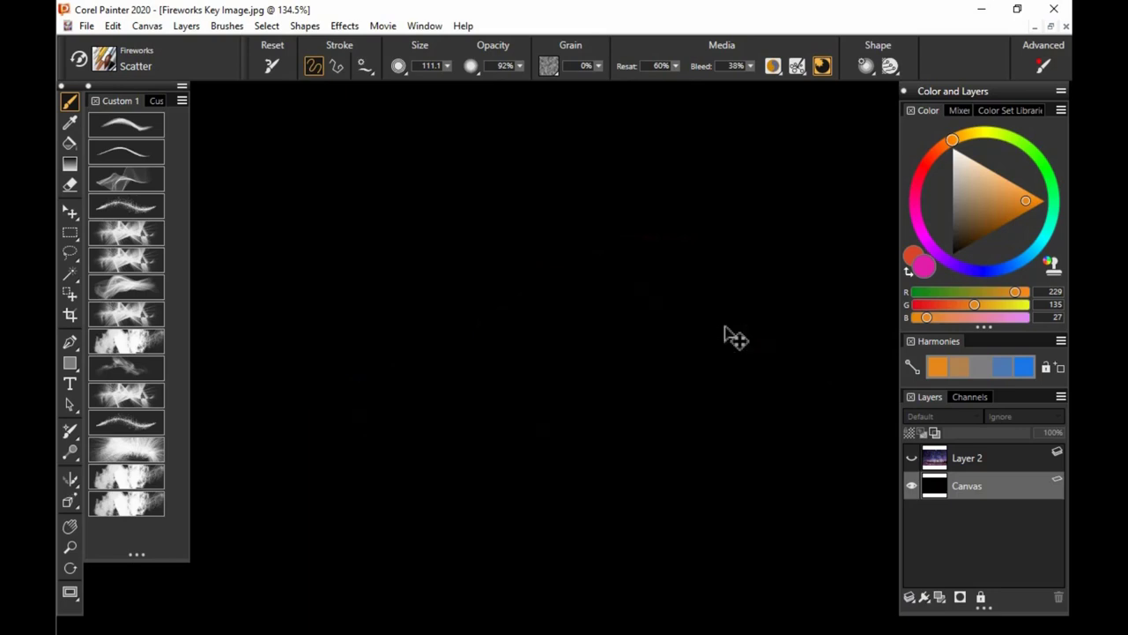
click(143, 344)
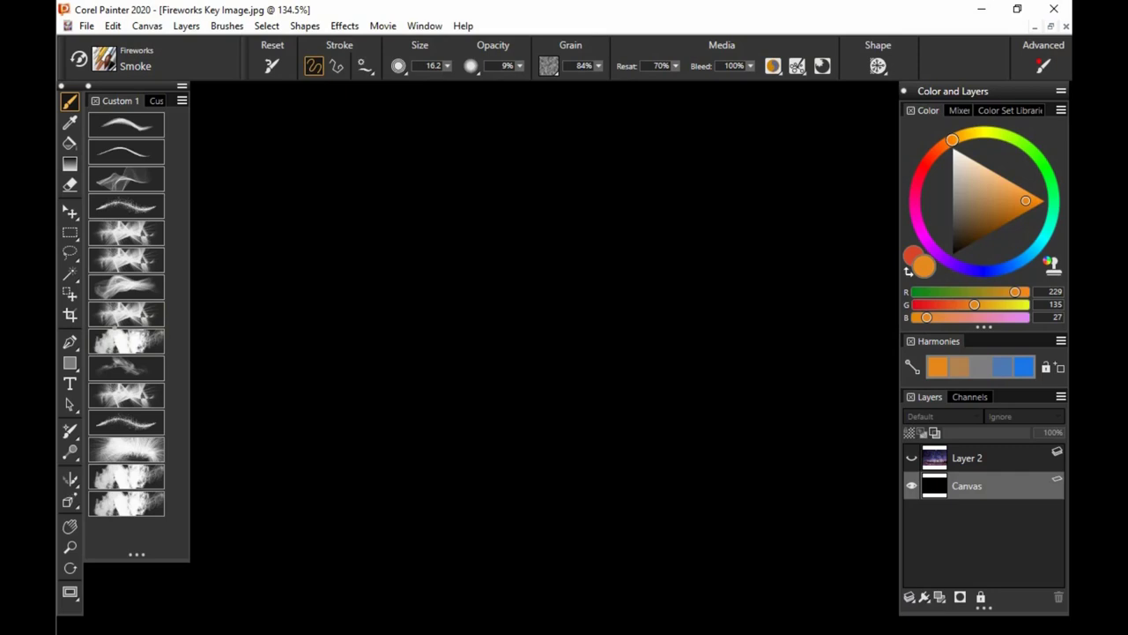
drag(564, 348, 798, 362)
drag(710, 388, 650, 400)
Step: Sample the arc's orange, lighten it to RGB 215, 135, 77, and try Smoke around it at sizes 63.6 and 23.7
alt+click(694, 308)
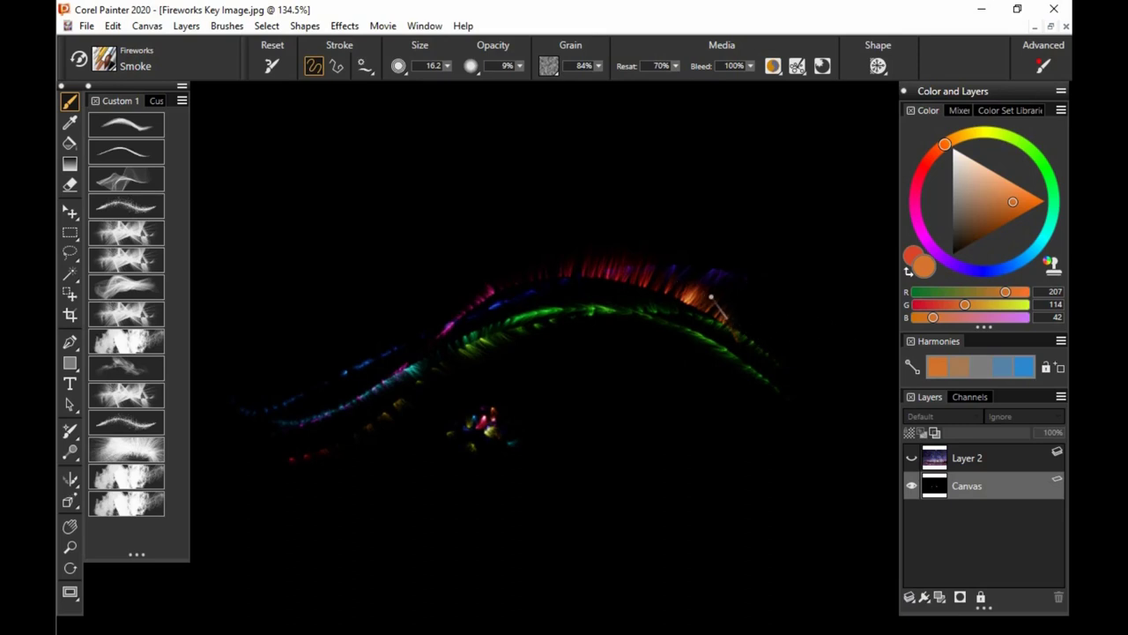
drag(615, 246, 644, 250)
mouse_move(997, 203)
mouse_down()
mouse_move(984, 200)
mouse_move(1003, 193)
mouse_up()
mouse_move(591, 269)
mouse_down()
mouse_move(650, 274)
mouse_move(726, 333)
mouse_up()
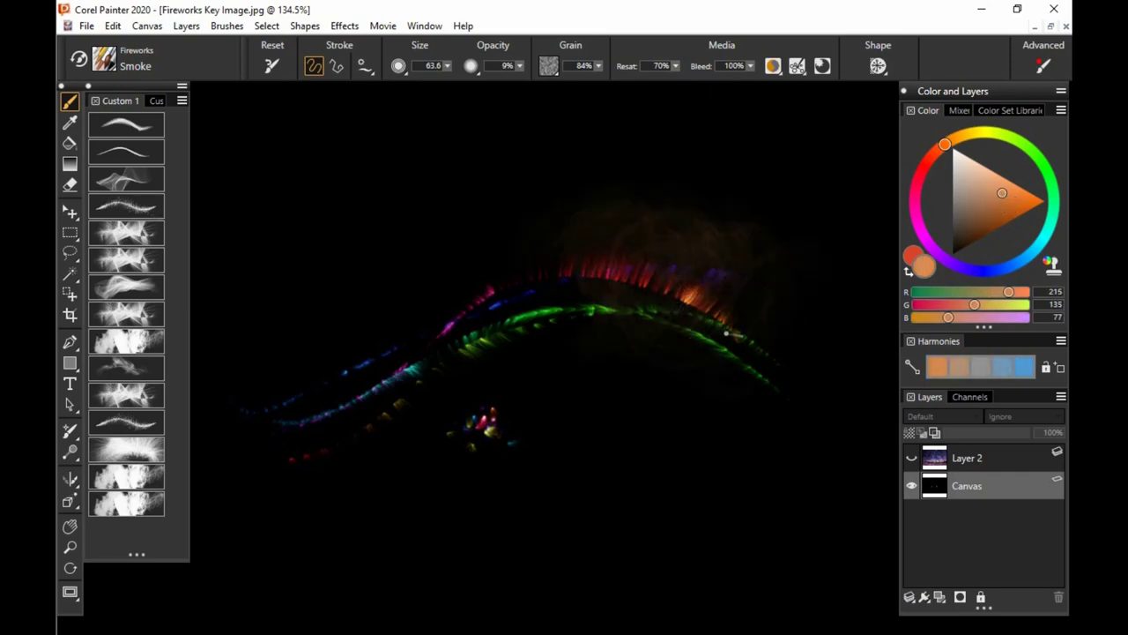
mouse_move(664, 268)
mouse_down()
mouse_move(723, 281)
mouse_move(716, 351)
mouse_move(660, 261)
mouse_move(645, 260)
mouse_up()
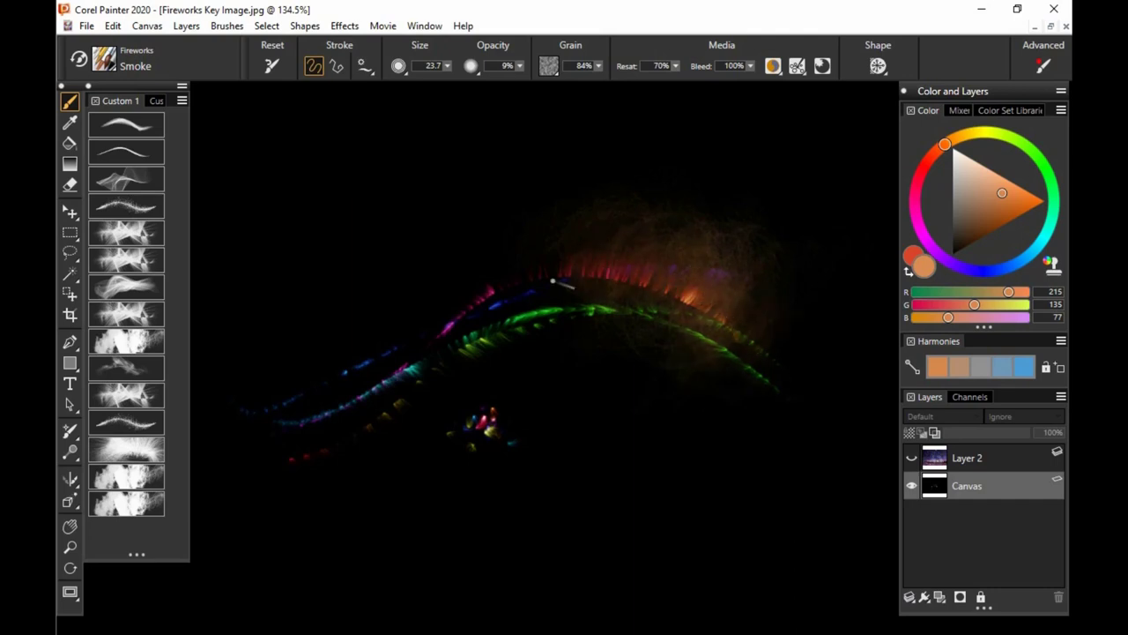
drag(553, 281, 530, 286)
mouse_move(646, 280)
mouse_down()
mouse_move(725, 312)
mouse_move(768, 312)
mouse_up()
Step: Undo the orange smoke and paint gray Smoke, RGB 96, 96, 96, over the Scatter arcs at size 23.7
drag(933, 217, 952, 213)
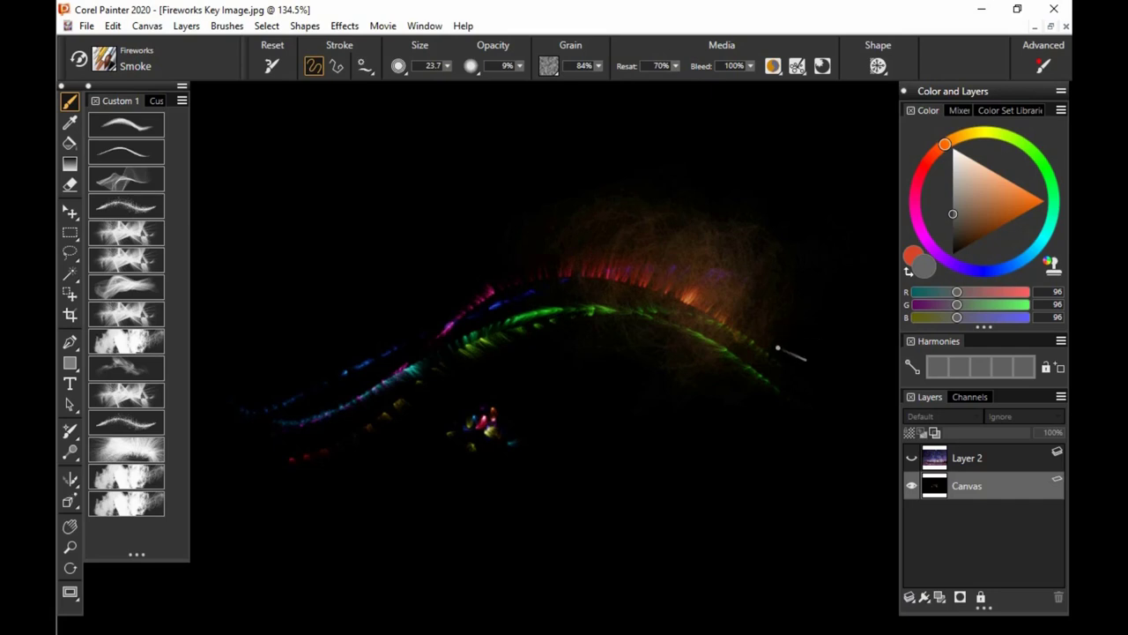
key(ctrl+z)
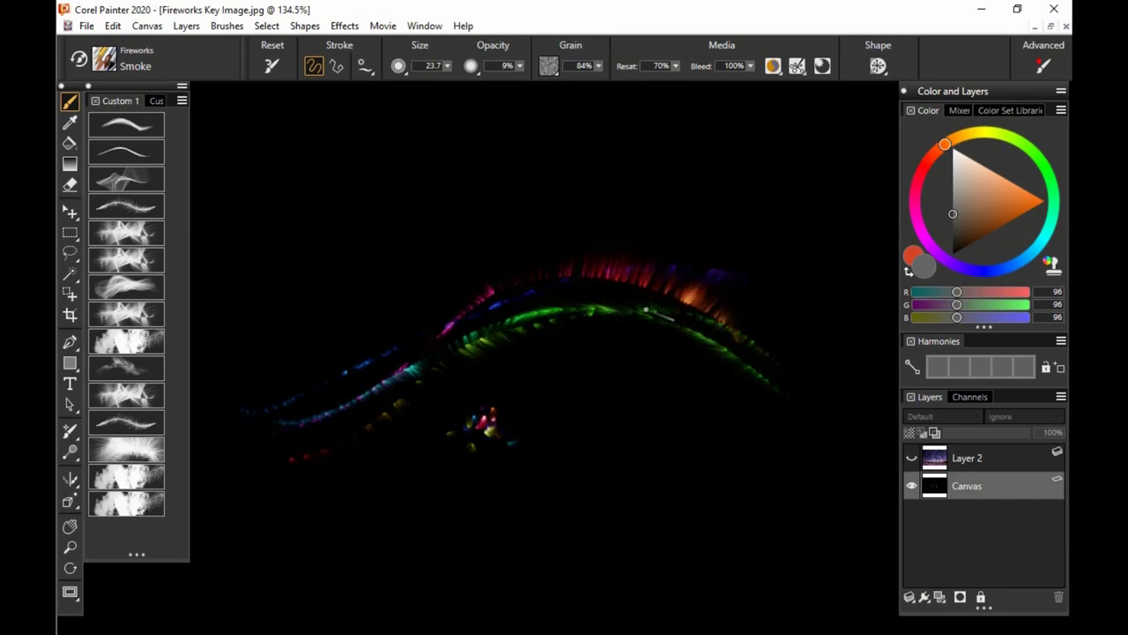
mouse_move(540, 261)
mouse_down()
mouse_move(751, 345)
mouse_move(574, 238)
mouse_move(706, 255)
mouse_move(542, 275)
mouse_move(675, 297)
mouse_move(662, 320)
mouse_move(562, 275)
mouse_up()
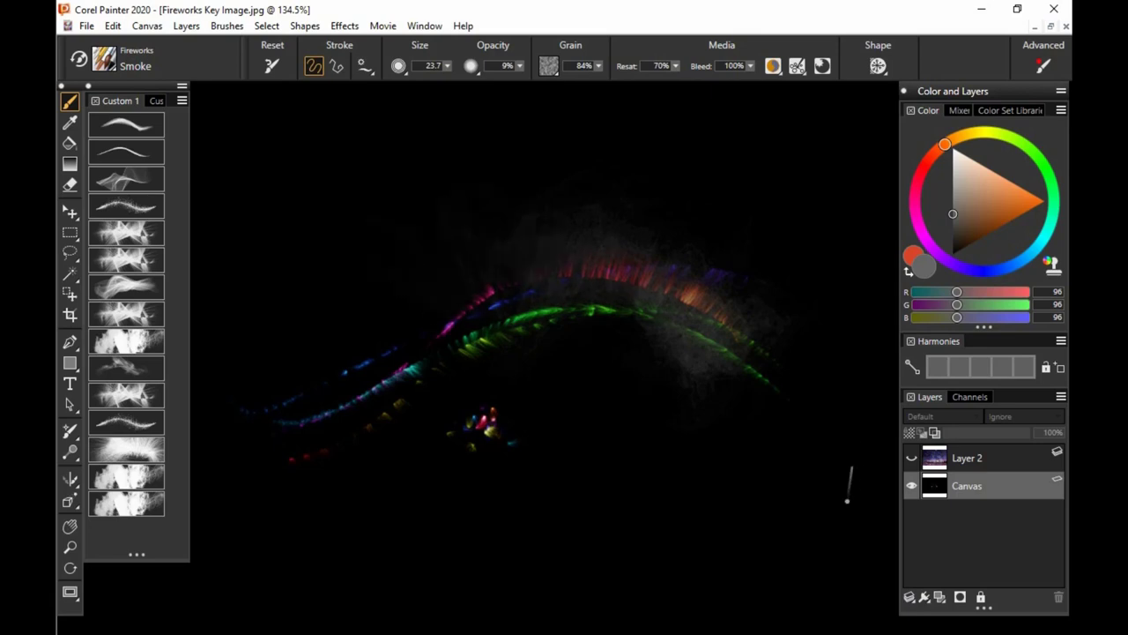
Step: Add brown Smoke, RGB 147, 97, 61, around the orange part and green Smoke, RGB 73, 221, 76, around the green arc
drag(968, 217, 985, 210)
drag(702, 295, 657, 251)
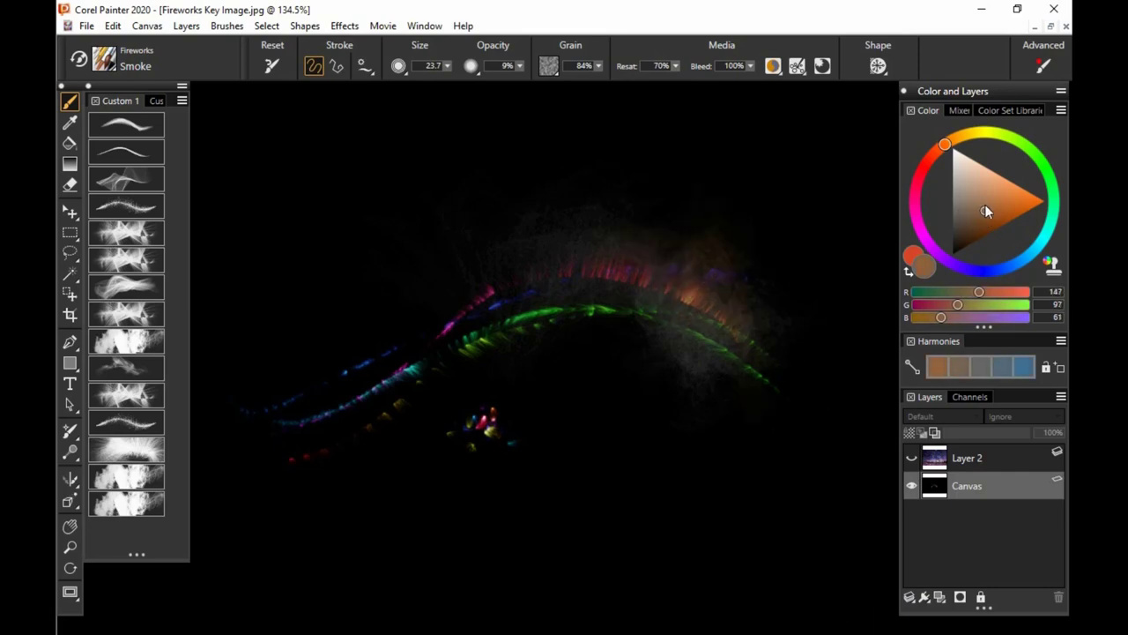
drag(985, 209, 1046, 168)
drag(467, 321, 643, 334)
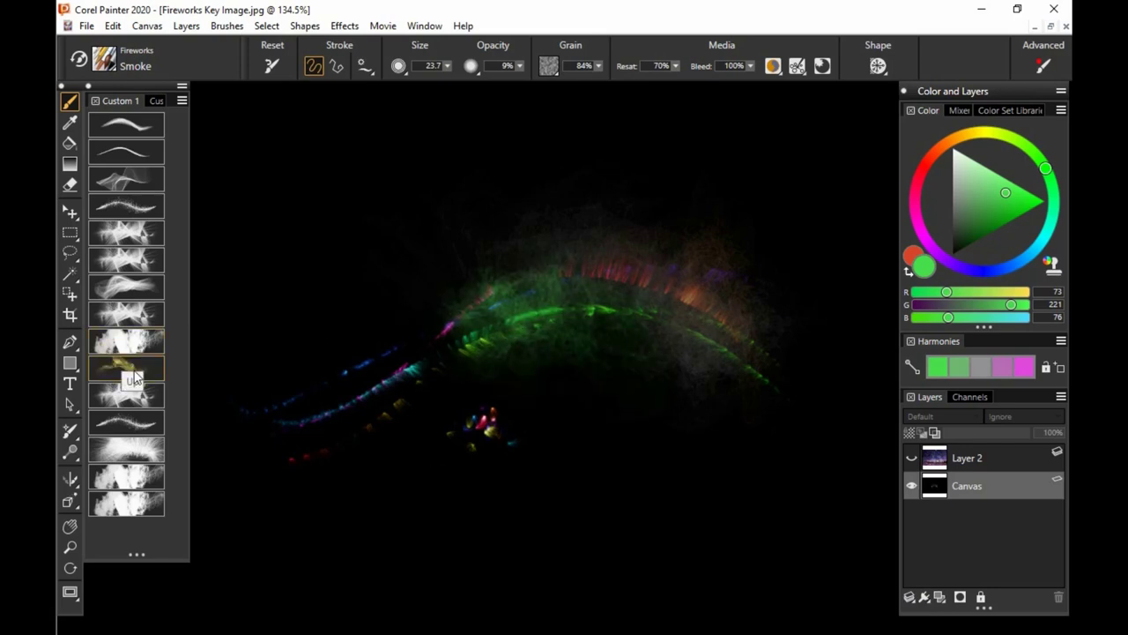
Step: Clear the canvas and try a green upward stroke with the Up brush at size 86.9, undoing it
click(128, 368)
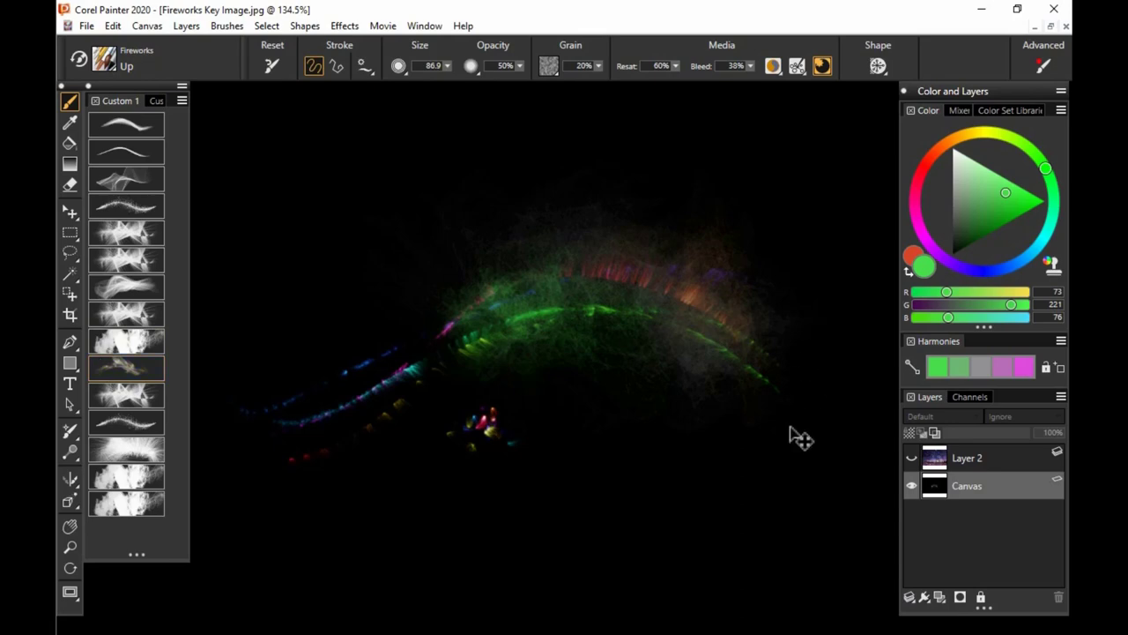
key(ctrl+a)
key(Delete)
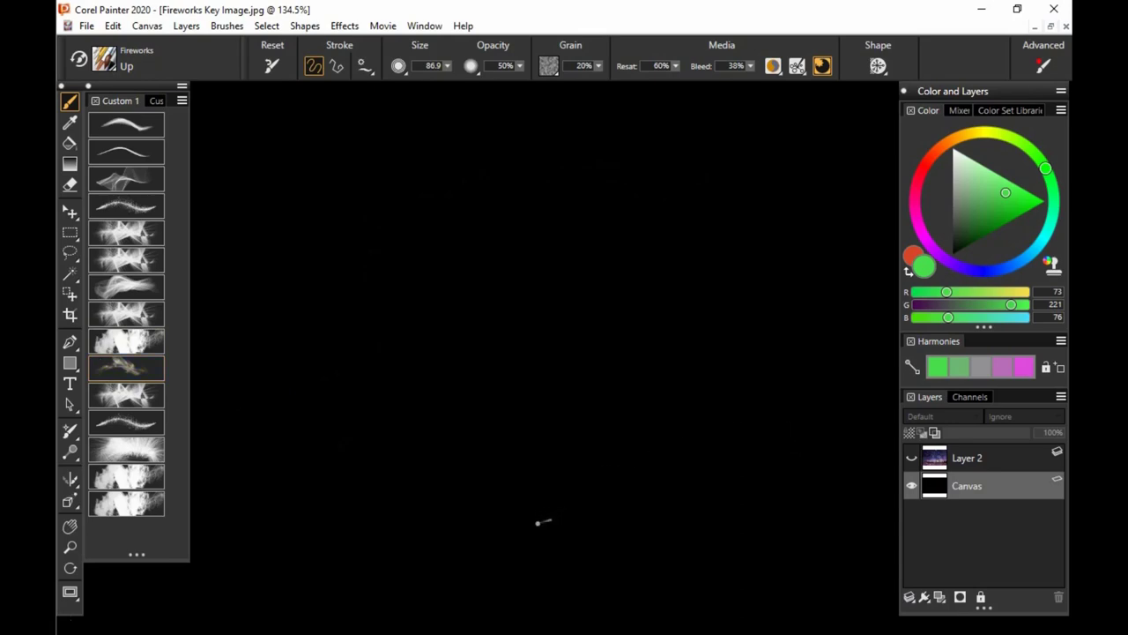
mouse_move(538, 522)
mouse_down()
mouse_move(561, 453)
mouse_move(562, 168)
mouse_up()
key(ctrl+z)
Step: Paint three faint diagonal wisps and one thicker, brighter trail beside them with the Up brush in gray, RGB 85, 85, 85
drag(977, 213, 919, 228)
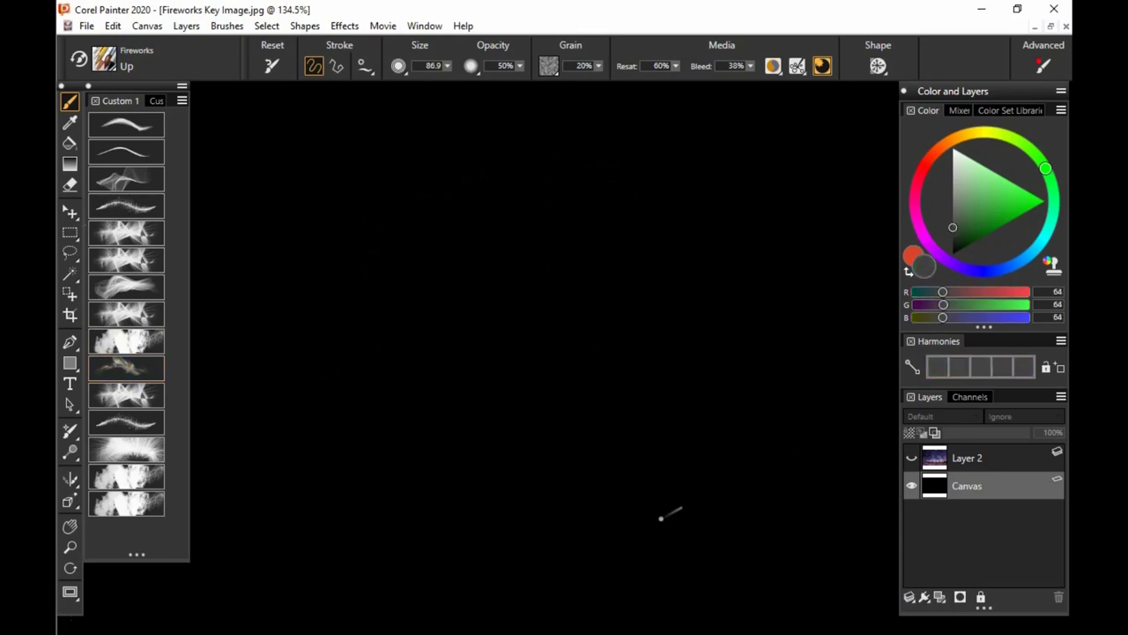
click(953, 219)
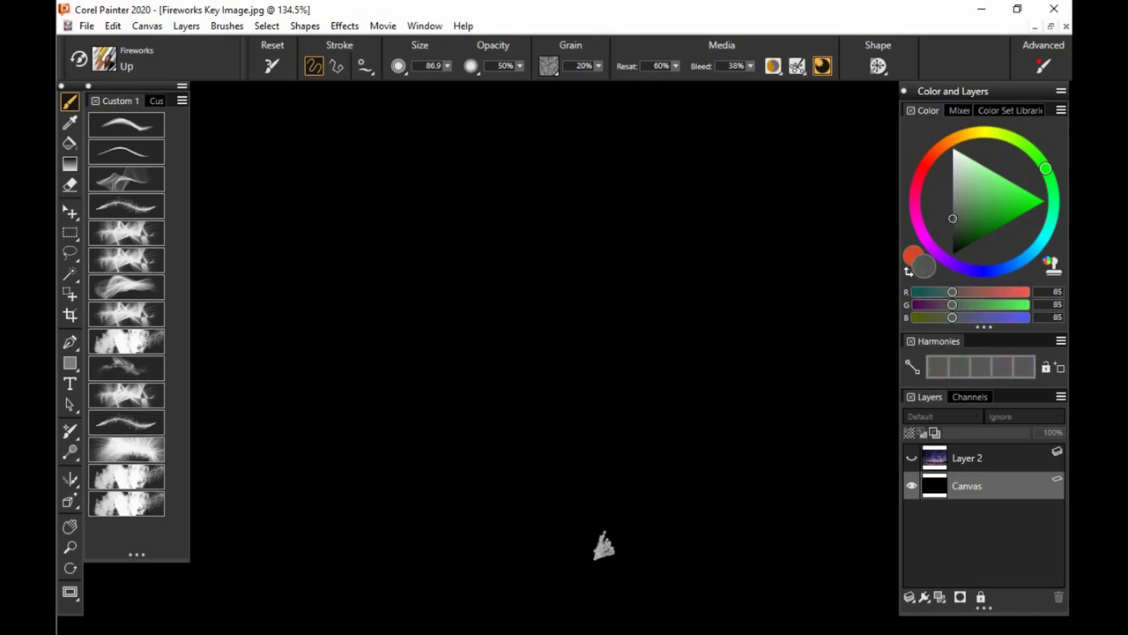
mouse_move(605, 544)
mouse_down()
mouse_move(597, 483)
mouse_move(438, 212)
mouse_up()
mouse_move(656, 542)
mouse_down()
mouse_move(579, 340)
mouse_move(467, 211)
mouse_up()
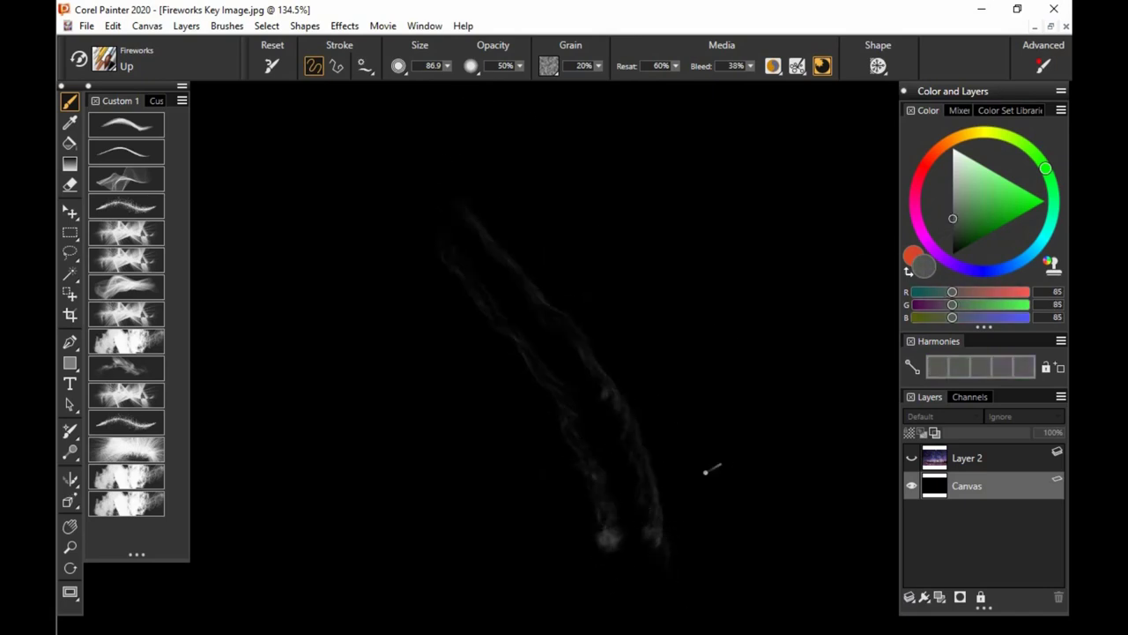
drag(743, 528, 463, 211)
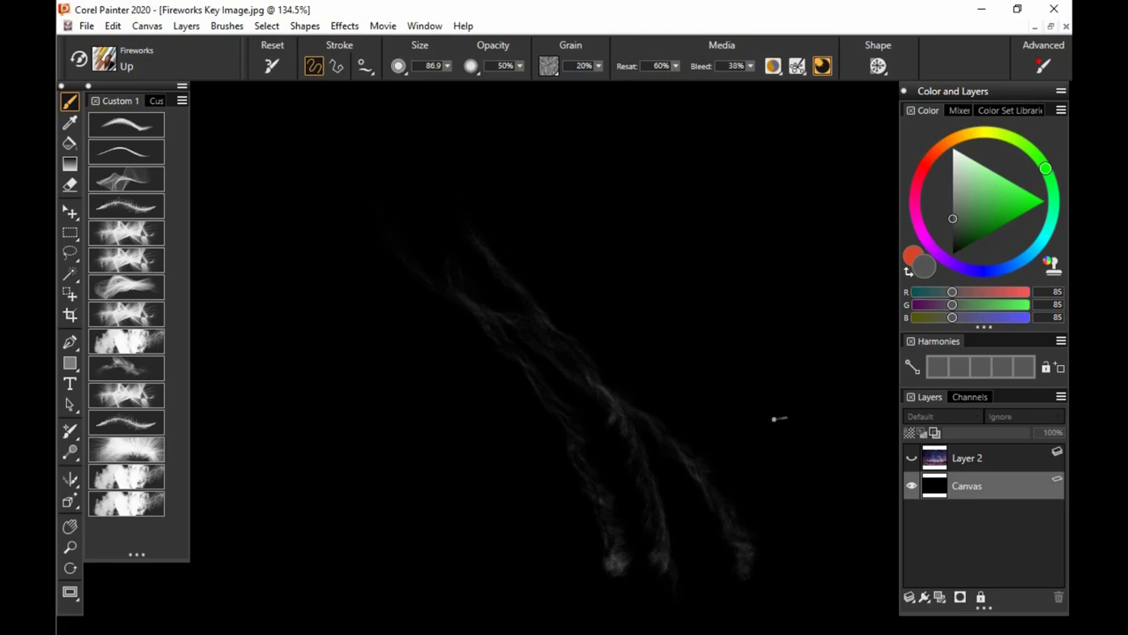
mouse_move(787, 533)
mouse_down()
mouse_move(727, 338)
mouse_move(726, 299)
mouse_move(671, 183)
mouse_move(627, 160)
mouse_up()
drag(715, 255, 674, 253)
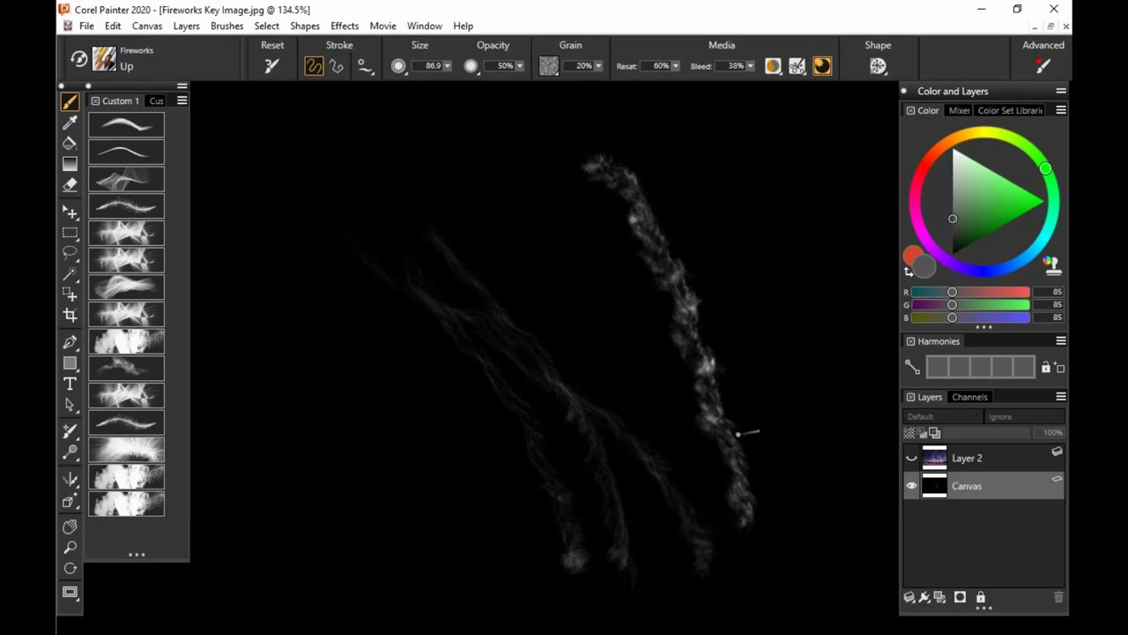
drag(748, 447, 756, 444)
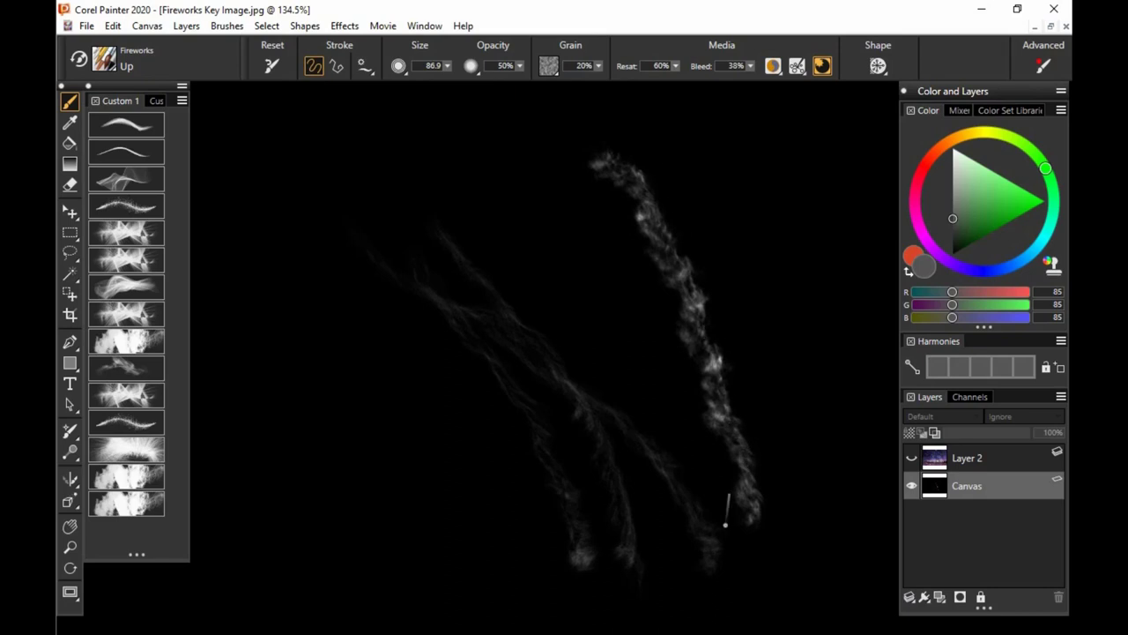
Step: Clear the Up trails and paint a radial burst with the Bang brush at size 67.1 in green, RGB 89, 183, 91
click(146, 386)
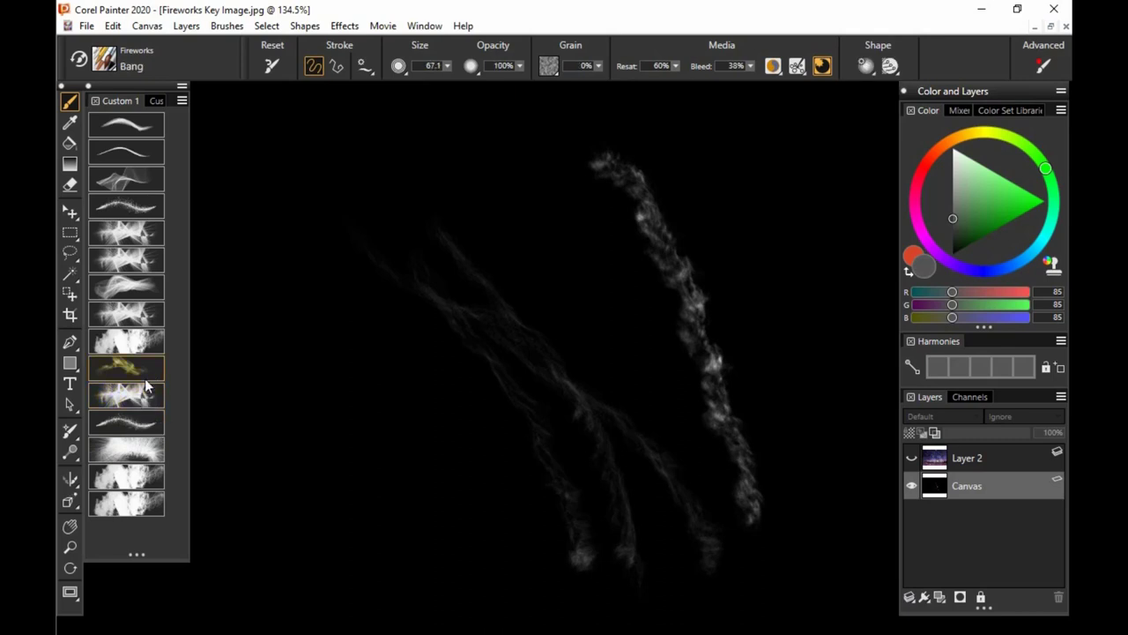
key(ctrl+z)
key(ctrl+z)
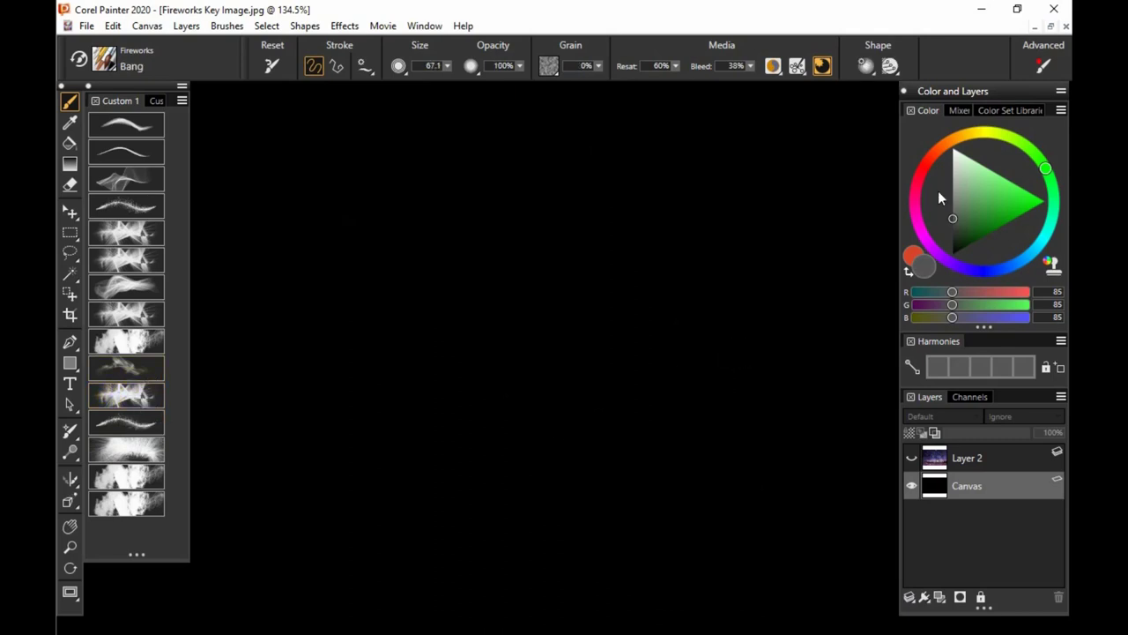
click(986, 198)
click(501, 294)
click(505, 292)
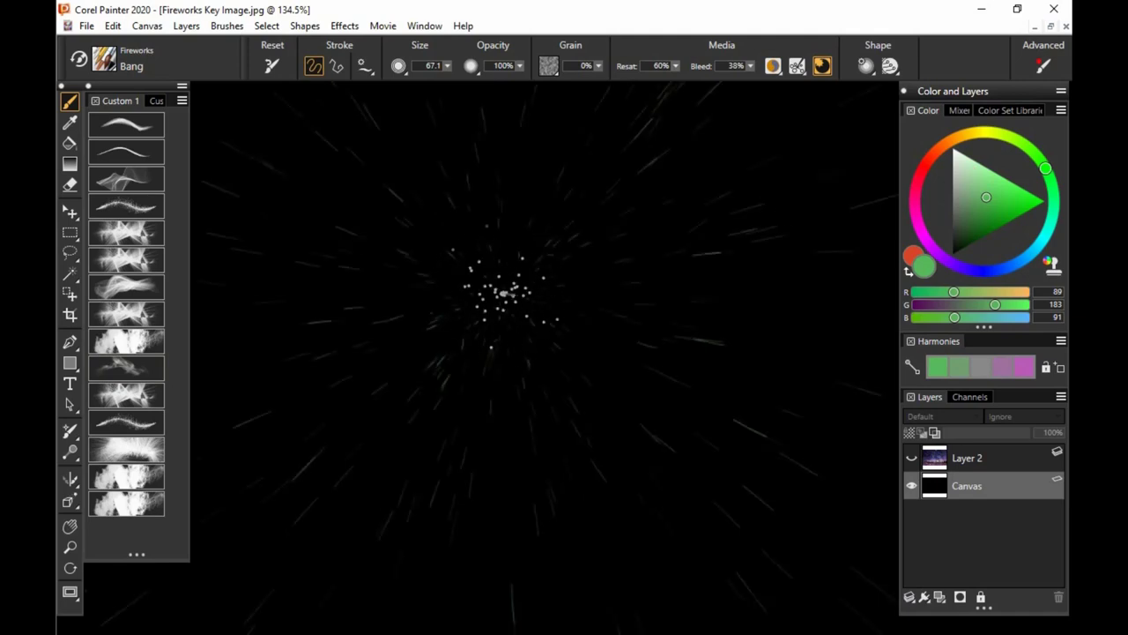
key(space)
drag(527, 333, 554, 335)
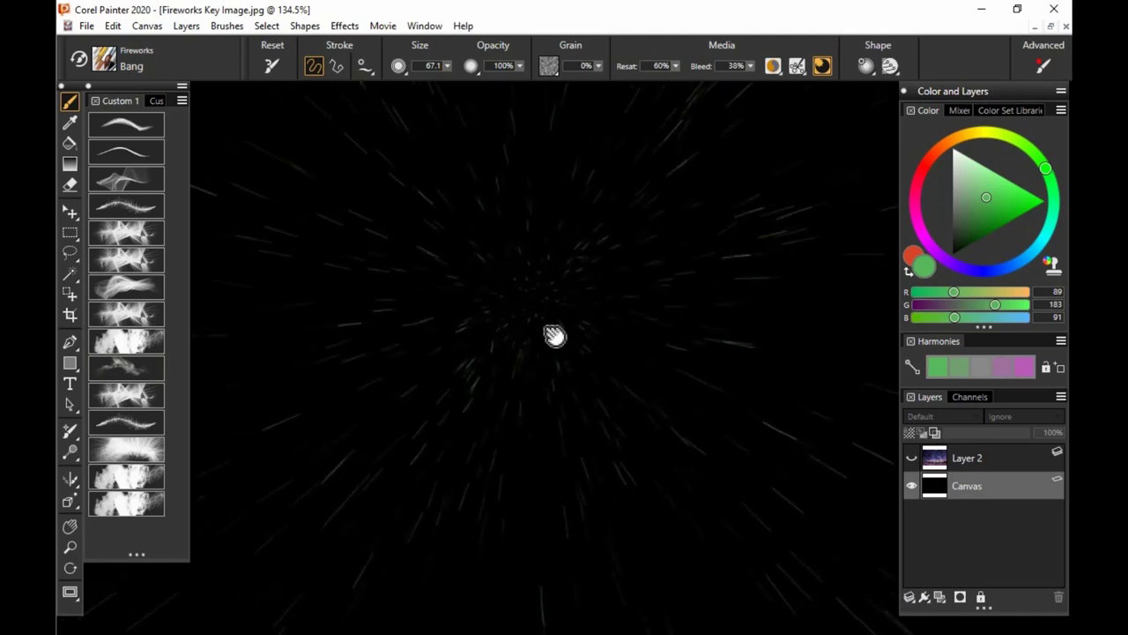
drag(696, 296, 701, 331)
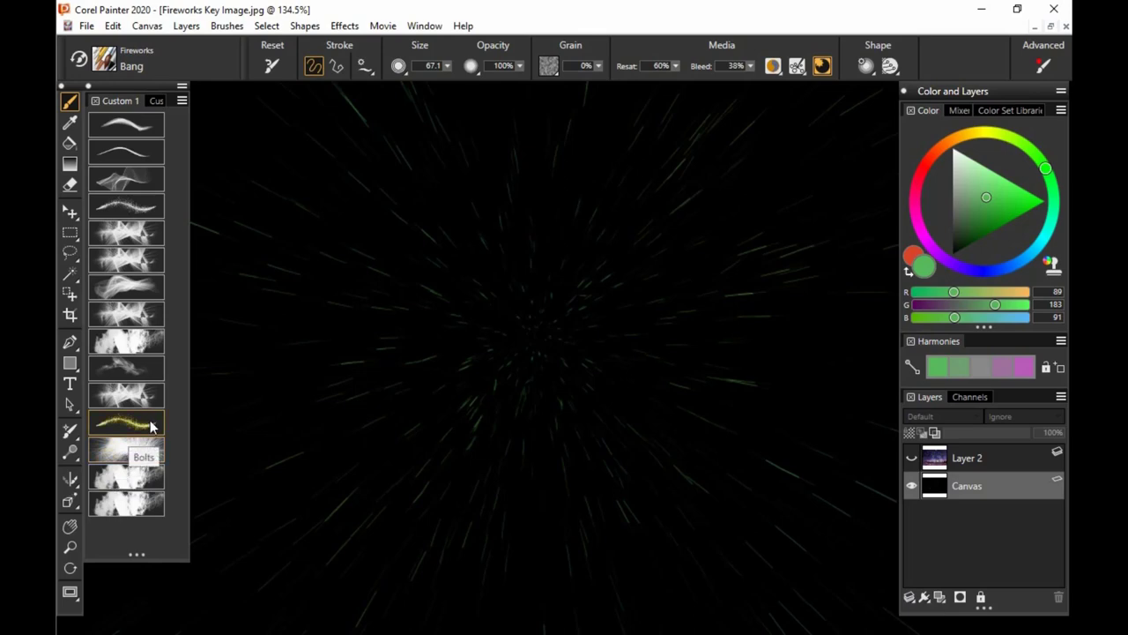
Step: Undo the Bang burst and paint a jagged green arch with the Bolts brush at size 90.1 and 100% opacity
click(146, 427)
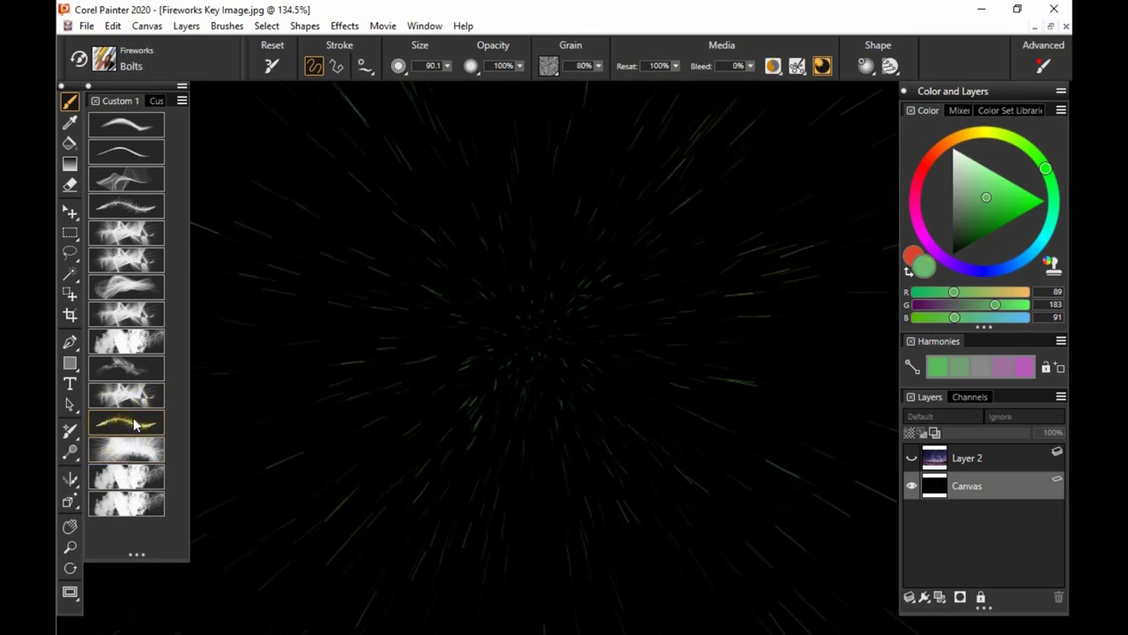
key(ctrl+z)
mouse_move(536, 383)
mouse_down()
mouse_move(697, 252)
mouse_move(819, 441)
mouse_up()
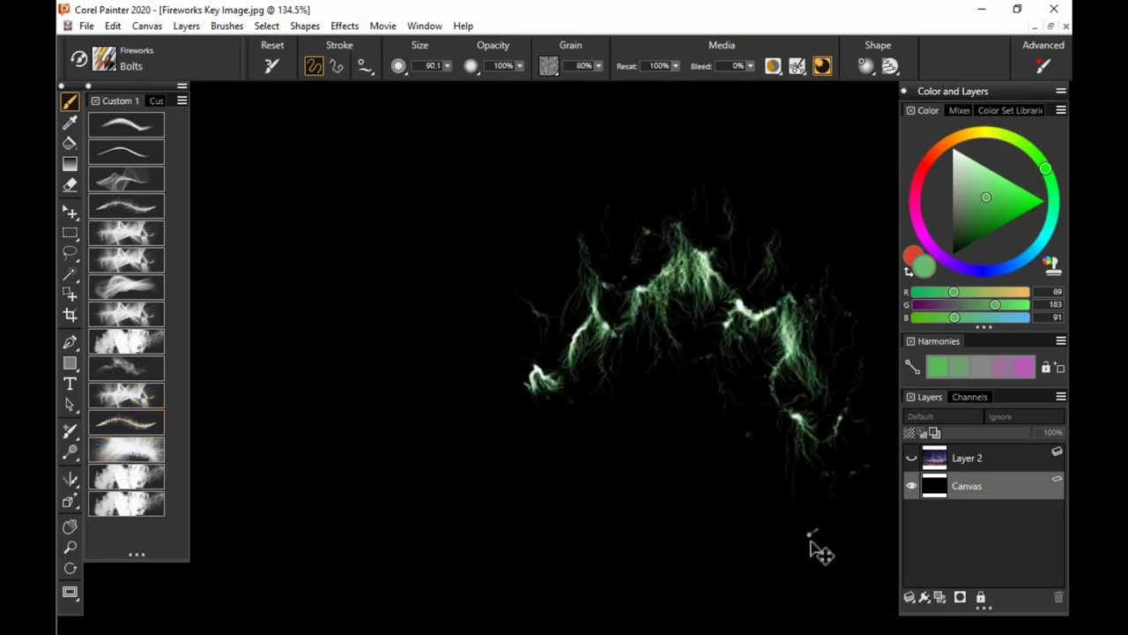
Step: Replace the green Bolts arch with a smaller one and paint orange bolts around it in RGB 183, 122, 89
key(ctrl+z)
drag(716, 298, 554, 514)
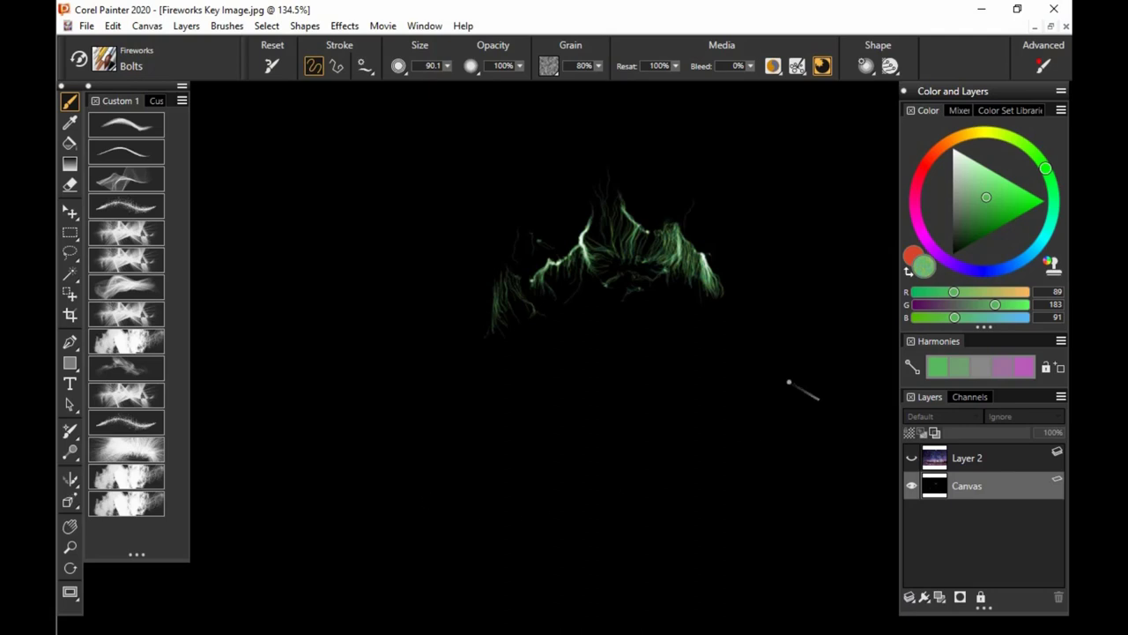
click(958, 155)
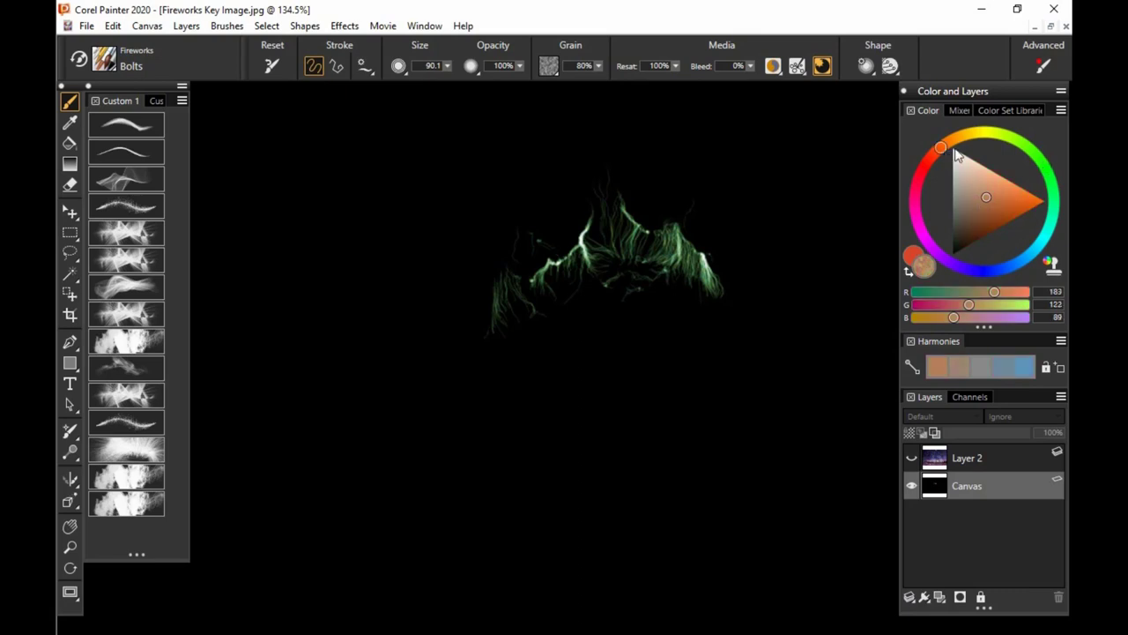
mouse_move(666, 225)
mouse_down()
mouse_move(718, 277)
mouse_move(729, 247)
mouse_move(750, 305)
mouse_move(732, 349)
mouse_move(749, 390)
mouse_move(702, 358)
mouse_move(666, 275)
mouse_move(540, 329)
mouse_move(566, 408)
mouse_move(466, 274)
mouse_move(500, 366)
mouse_move(526, 387)
mouse_move(547, 368)
mouse_move(728, 323)
mouse_move(740, 371)
mouse_up()
drag(804, 331, 741, 366)
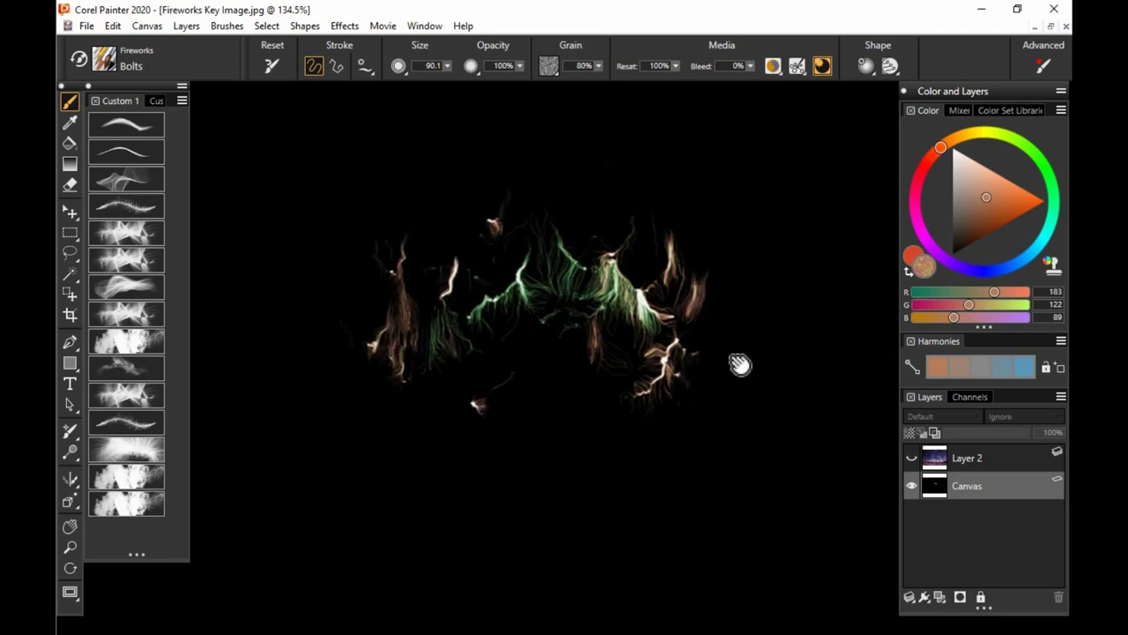
mouse_move(767, 289)
mouse_down()
mouse_move(759, 337)
mouse_move(738, 340)
mouse_up()
drag(648, 437, 645, 495)
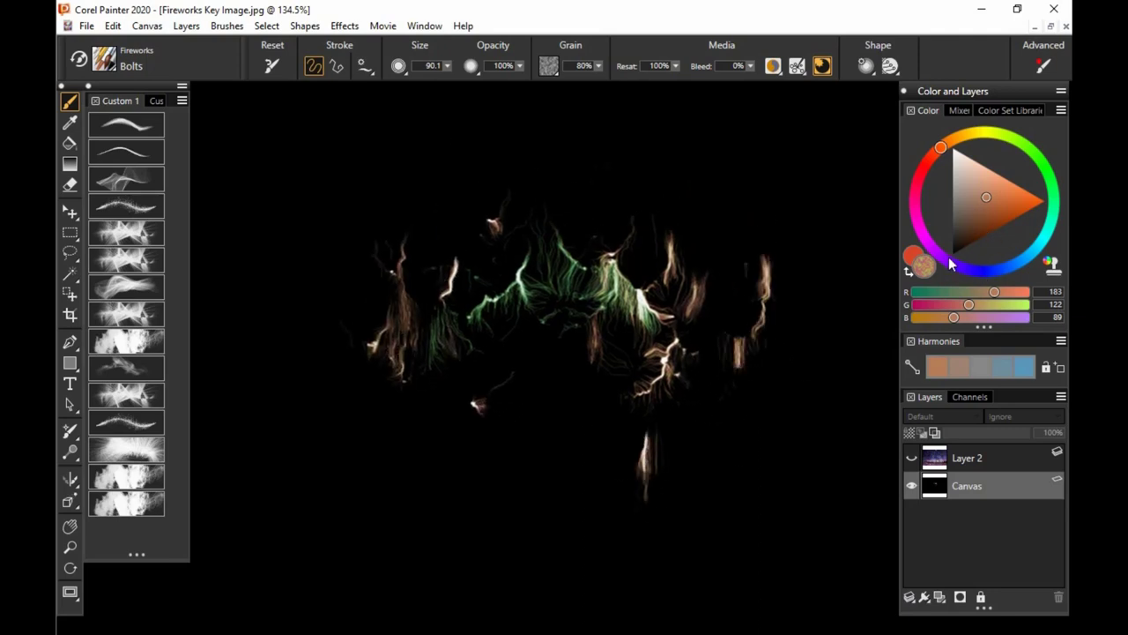
Step: Paint purple Bolts strokes hanging below the green arch in RGB 175, 89, 183 at 100% opacity
click(927, 242)
drag(650, 346, 626, 417)
drag(602, 321, 597, 432)
drag(648, 366, 643, 436)
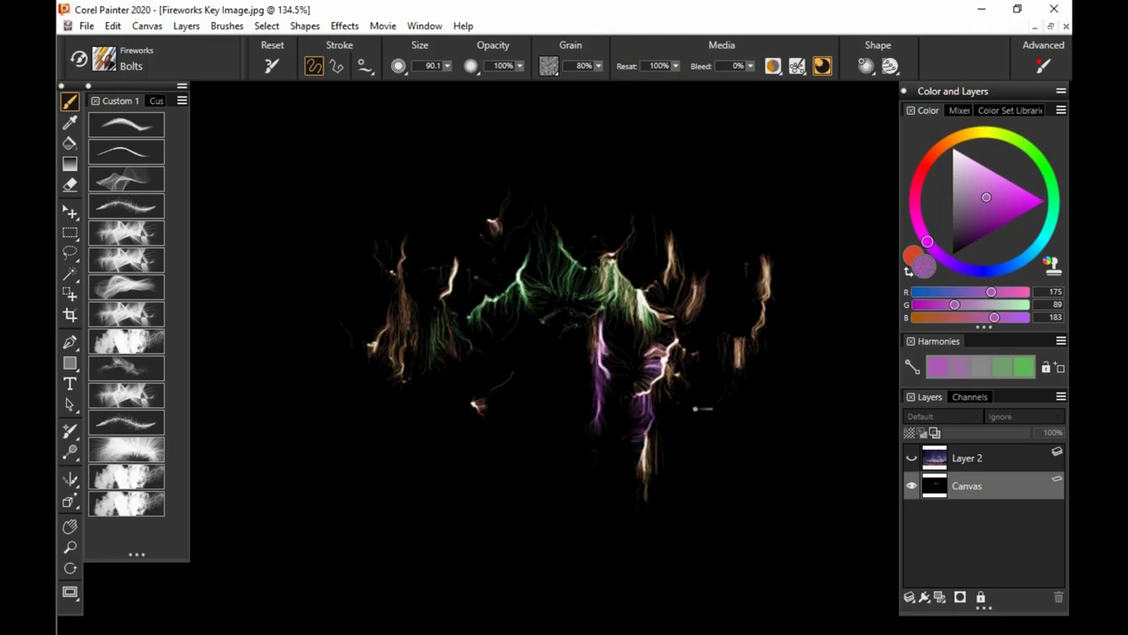
mouse_move(702, 408)
mouse_down()
mouse_move(731, 410)
mouse_move(756, 353)
mouse_move(767, 382)
mouse_up()
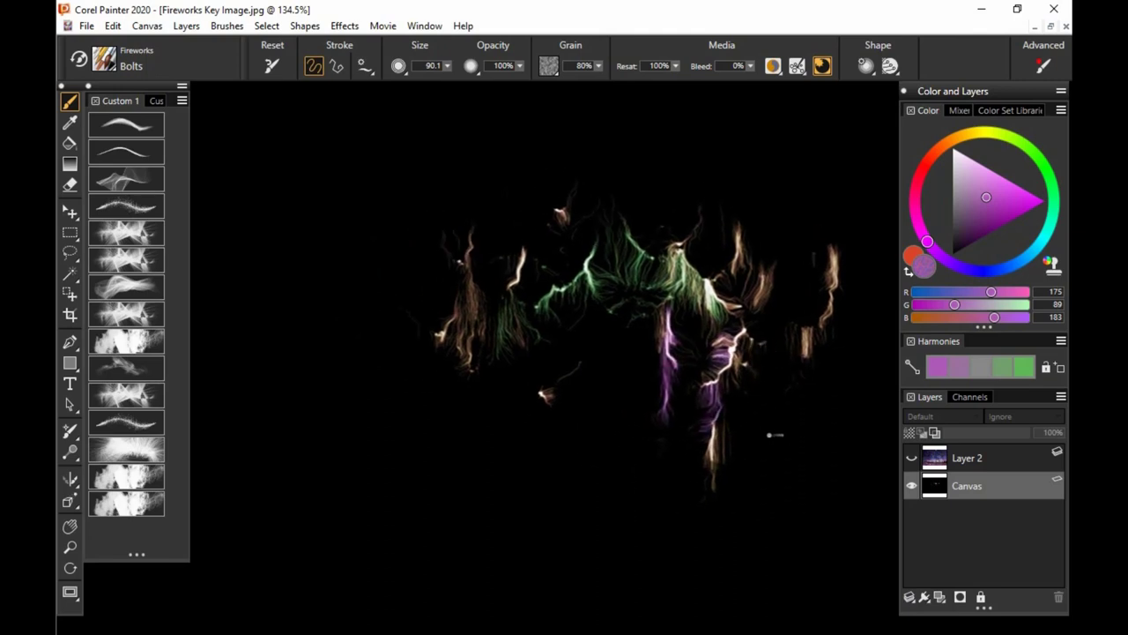
Step: Lower the Bolts opacity to 30%, clear the canvas and paint a cluster of thin purple bolts across its centre
drag(357, 255, 377, 406)
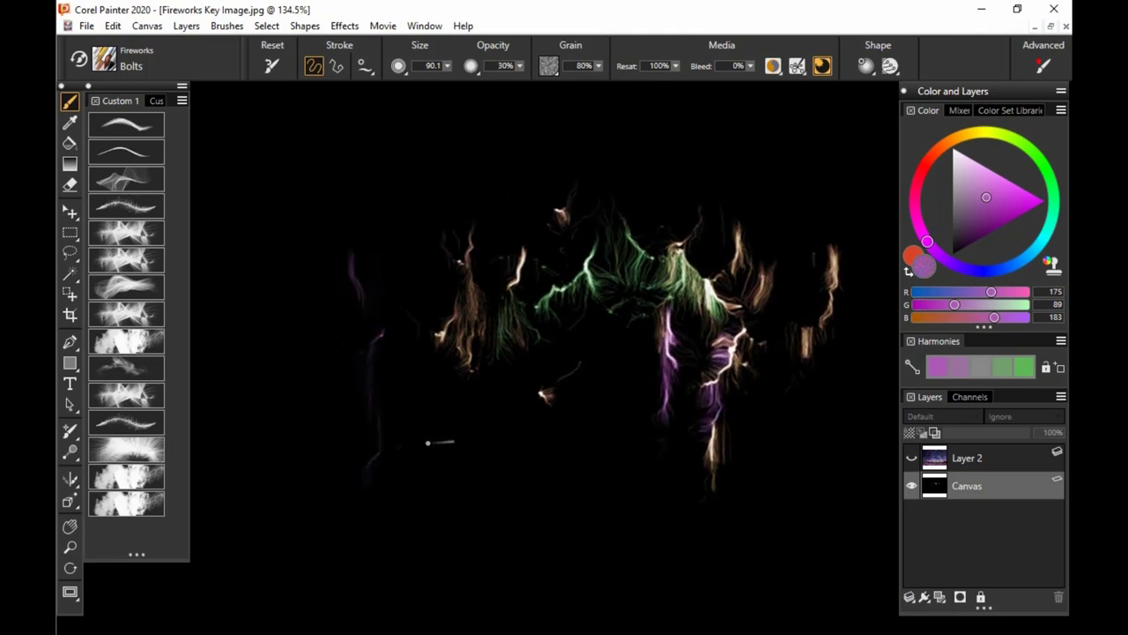
drag(441, 236, 459, 316)
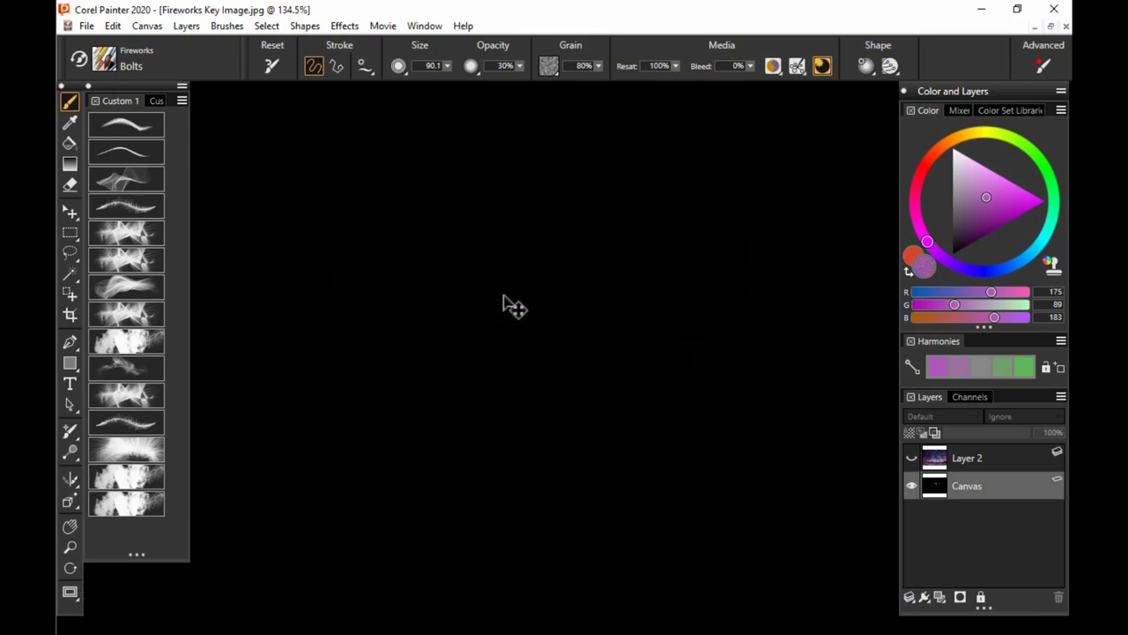
drag(507, 260, 502, 353)
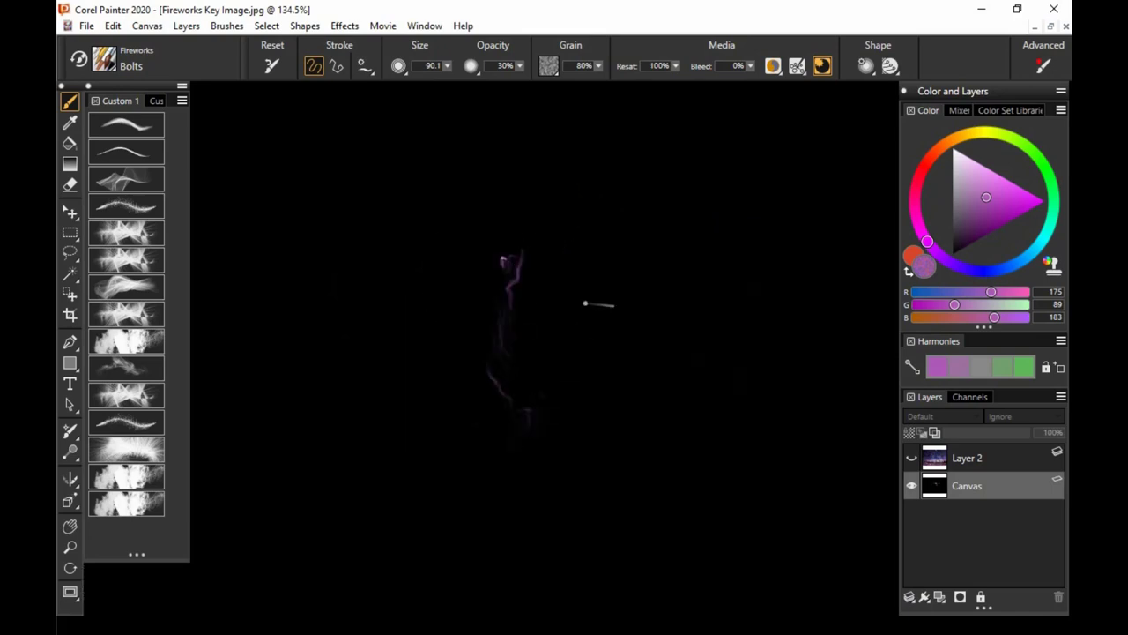
drag(582, 264, 573, 388)
drag(639, 299, 631, 370)
drag(675, 265, 683, 423)
drag(592, 251, 610, 280)
drag(561, 249, 552, 363)
mouse_move(505, 154)
mouse_down()
mouse_move(517, 202)
mouse_move(506, 216)
mouse_up()
drag(470, 220, 461, 252)
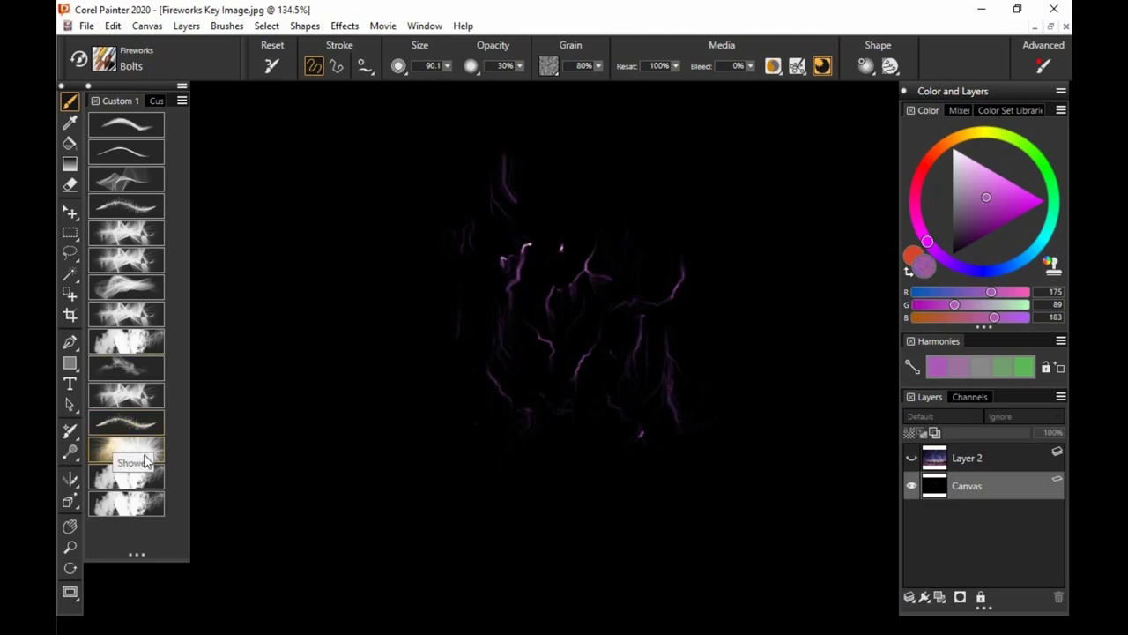
Step: On a cleared canvas, try a diagonal Shower stroke at size 74.9 in purple, RGB 195, 74, 206, and undo it
click(150, 460)
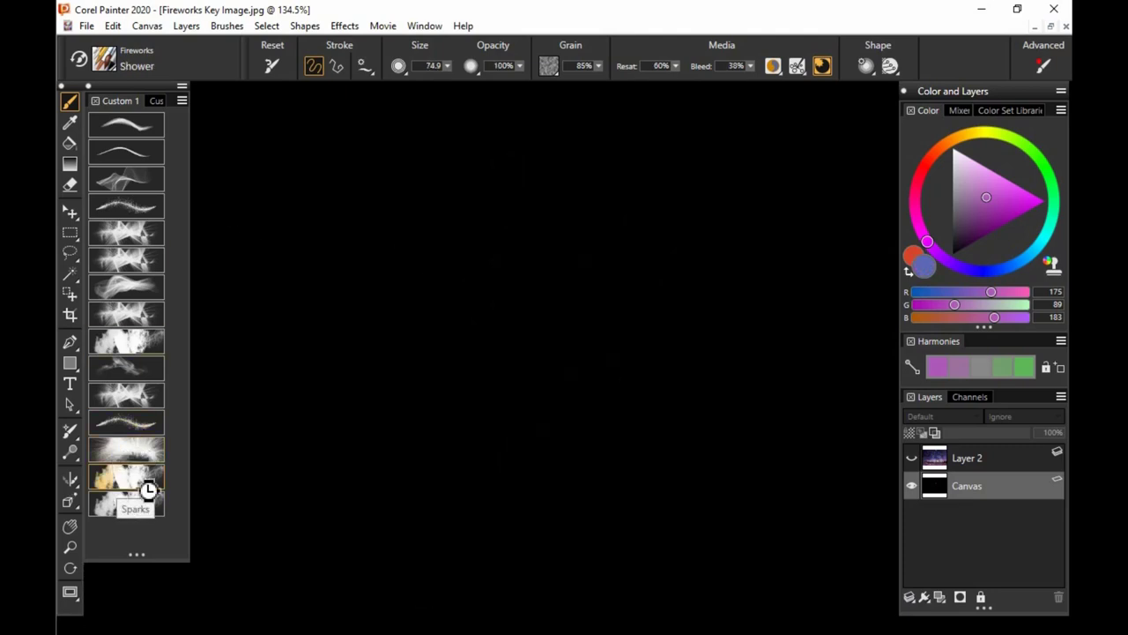
mouse_move(481, 348)
mouse_down()
mouse_move(538, 317)
mouse_move(756, 295)
mouse_up()
drag(987, 205, 1000, 196)
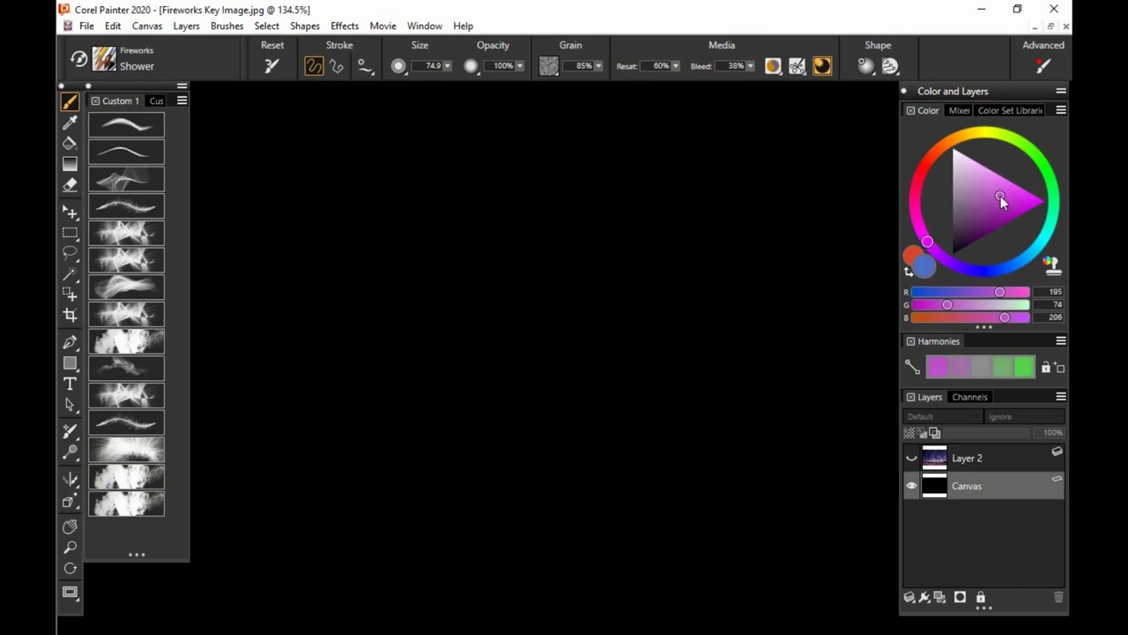
drag(441, 187, 618, 361)
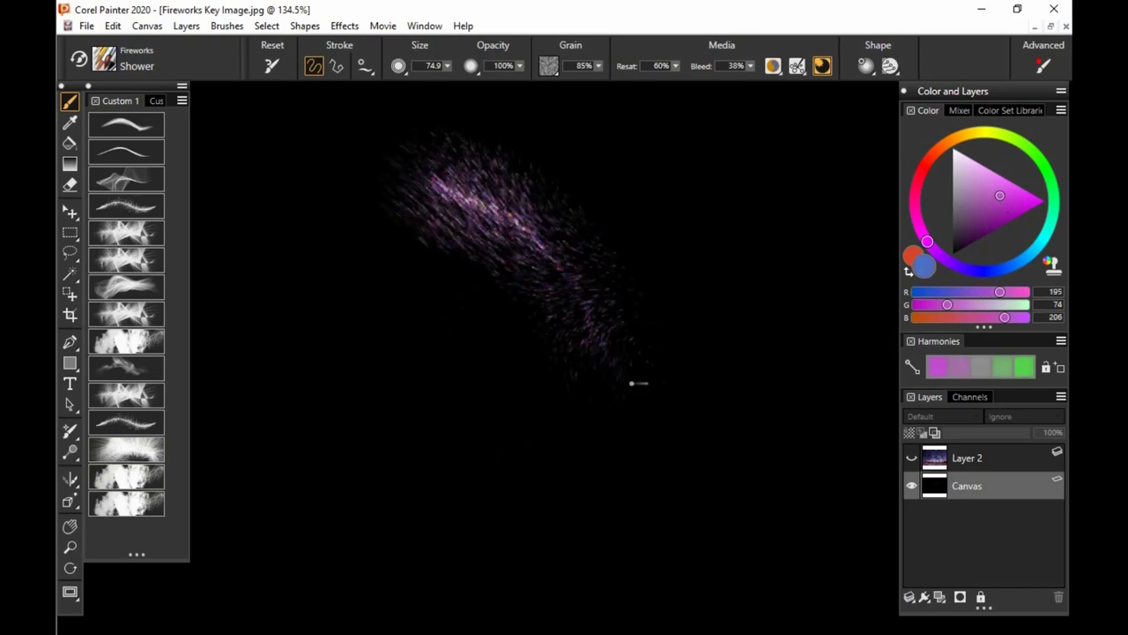
key(ctrl+z)
Step: Paint broad diagonal sweeps with the Shower brush at size 122.6 and a compact purple burst below them at size 45.1
drag(444, 165, 454, 237)
mouse_move(362, 205)
mouse_down()
mouse_move(545, 270)
mouse_move(656, 331)
mouse_up()
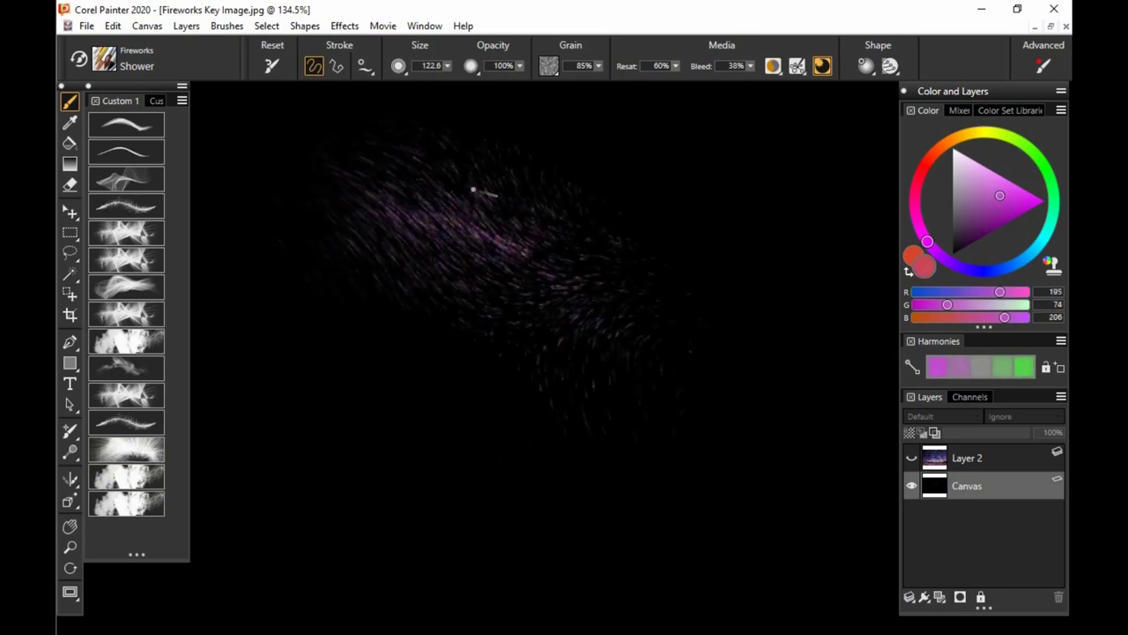
key(ctrl+z)
drag(342, 168, 725, 294)
drag(479, 138, 773, 373)
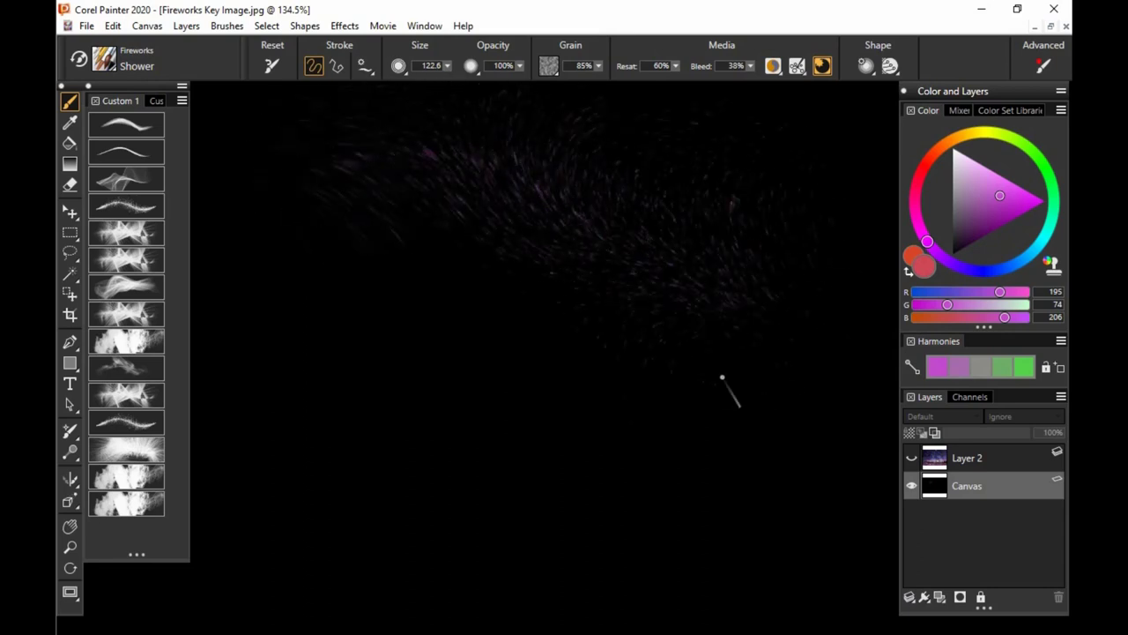
drag(682, 358, 706, 371)
mouse_move(678, 391)
mouse_down()
mouse_move(740, 427)
mouse_move(728, 398)
mouse_up()
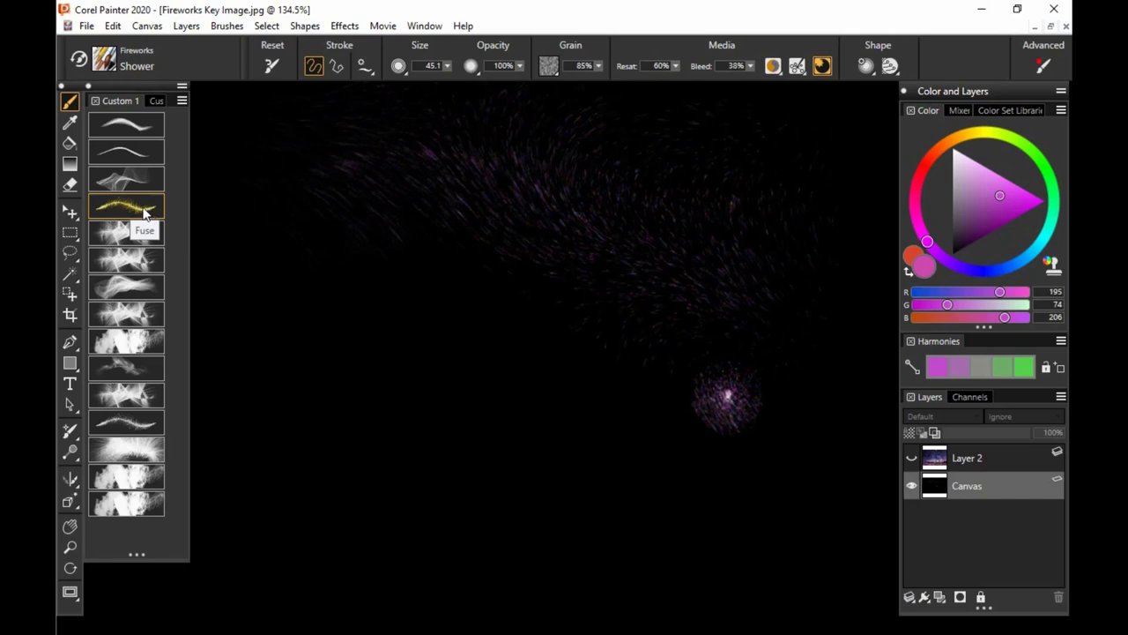
Step: Undo a purple Fuse burst at size 133.9 and paint an orange one at size 44.6 in RGB 217, 73, 29
click(628, 380)
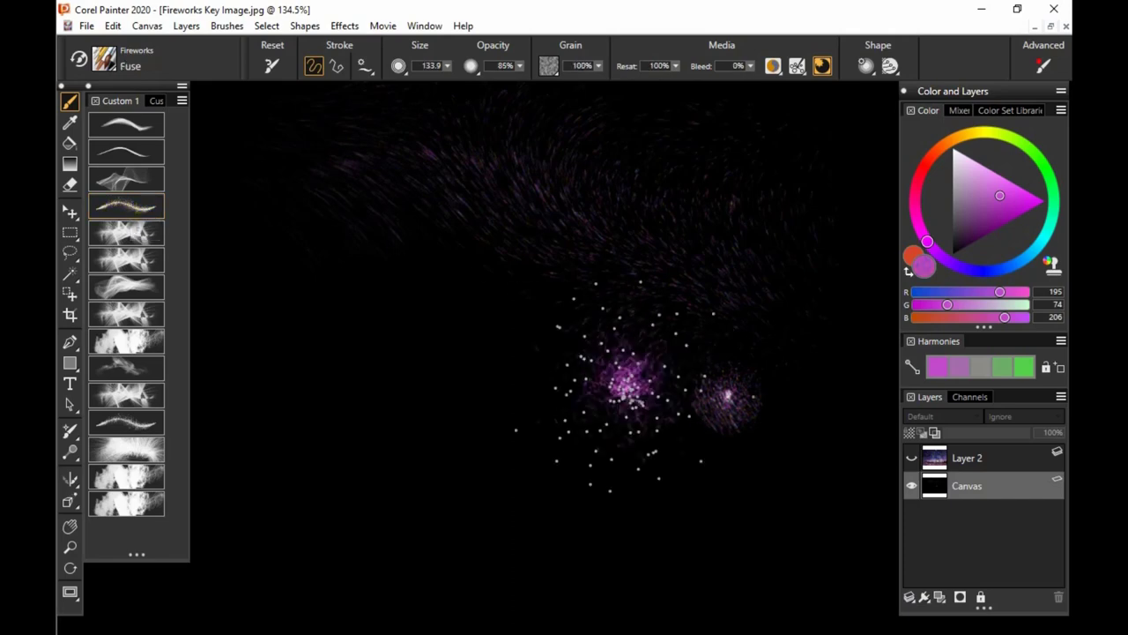
key(ctrl+z)
click(1022, 203)
click(935, 153)
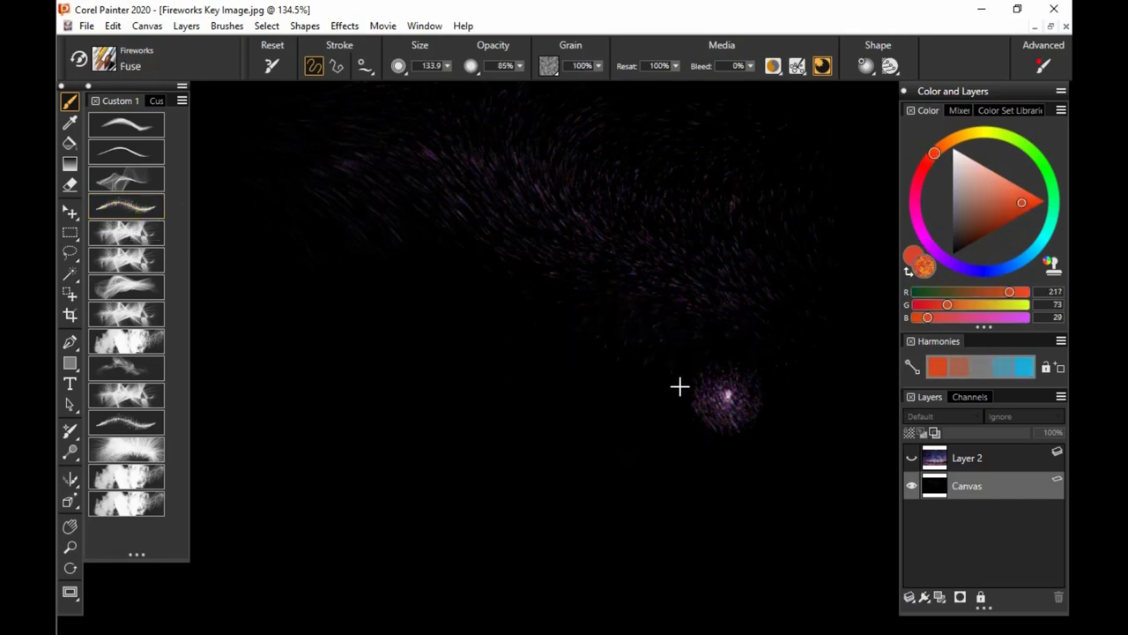
click(643, 391)
drag(766, 470, 738, 473)
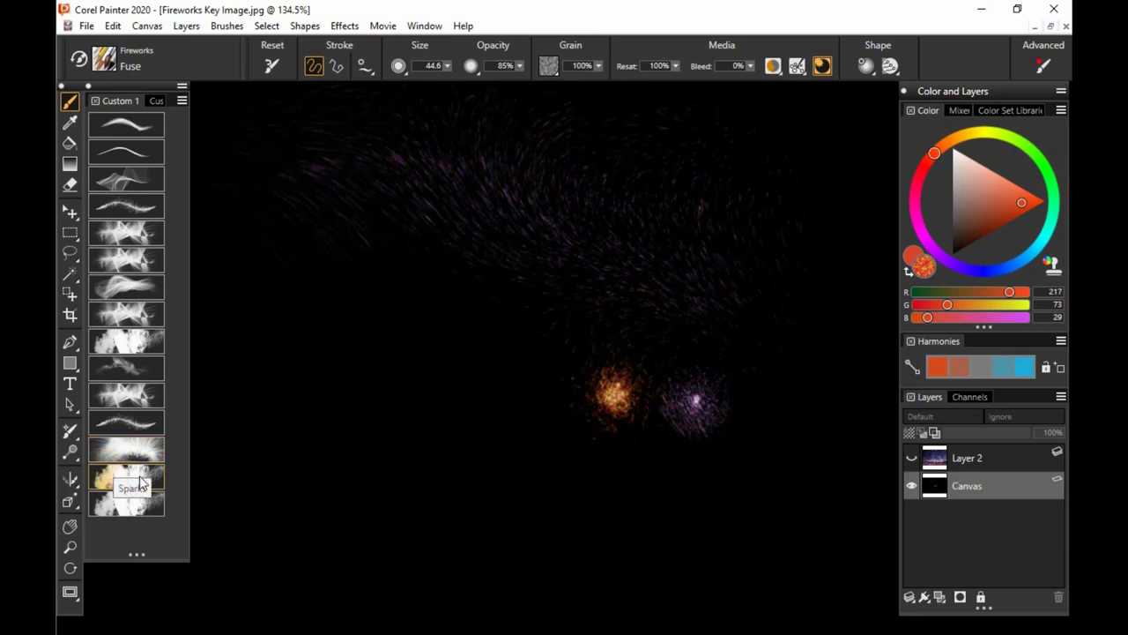
Step: Try a diagonal stroke with the Sparks brush and undo back to an empty canvas
click(141, 481)
mouse_move(438, 382)
mouse_down()
mouse_move(484, 301)
mouse_move(578, 255)
mouse_up()
key(ctrl+z)
key(ctrl+z)
key(ctrl+z)
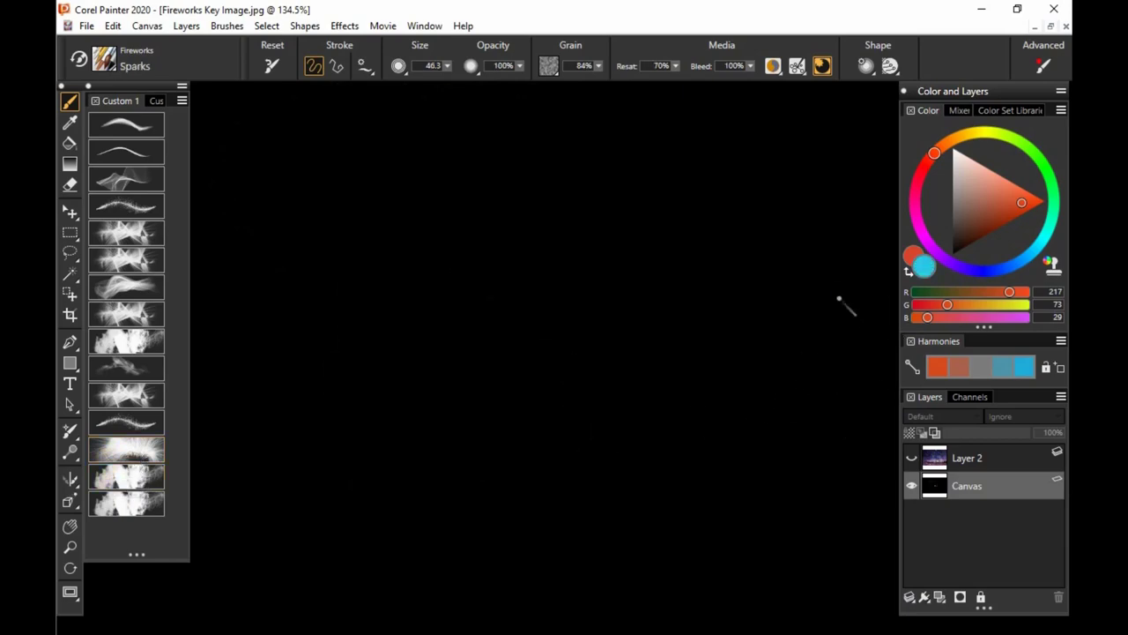
Step: Paint two bright multicoloured stars and a scatter of tiny ones with the Sparks brush at 100% opacity
mouse_move(527, 350)
mouse_down()
mouse_move(529, 392)
mouse_move(547, 402)
mouse_up()
key(ctrl+z)
key(ctrl+z)
drag(547, 402, 549, 405)
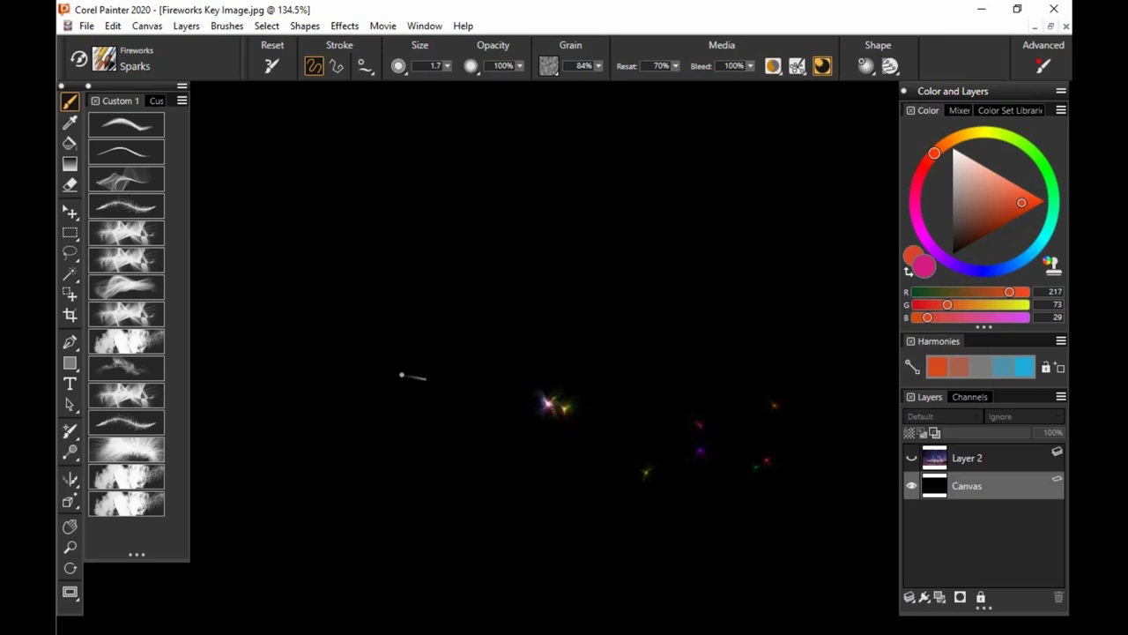
drag(520, 340, 559, 327)
drag(491, 352, 516, 350)
Step: Paint a large faint burst around the central star with the Sparks brush at size 141.7 and 40% opacity
drag(605, 351, 565, 348)
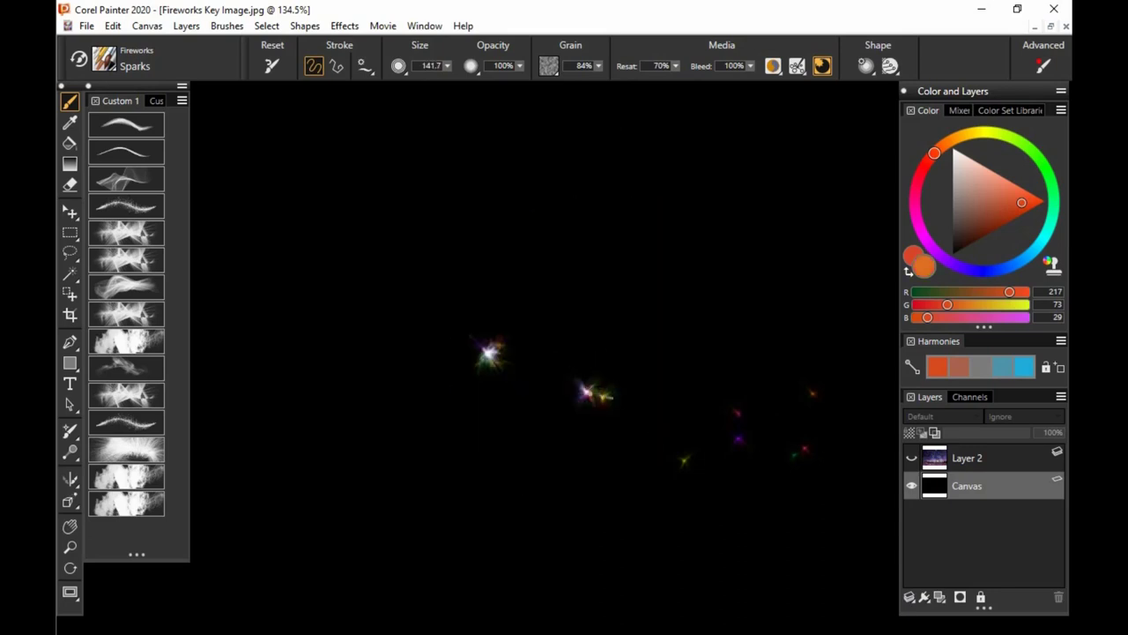
key(2)
key(4)
click(595, 391)
drag(784, 379, 759, 393)
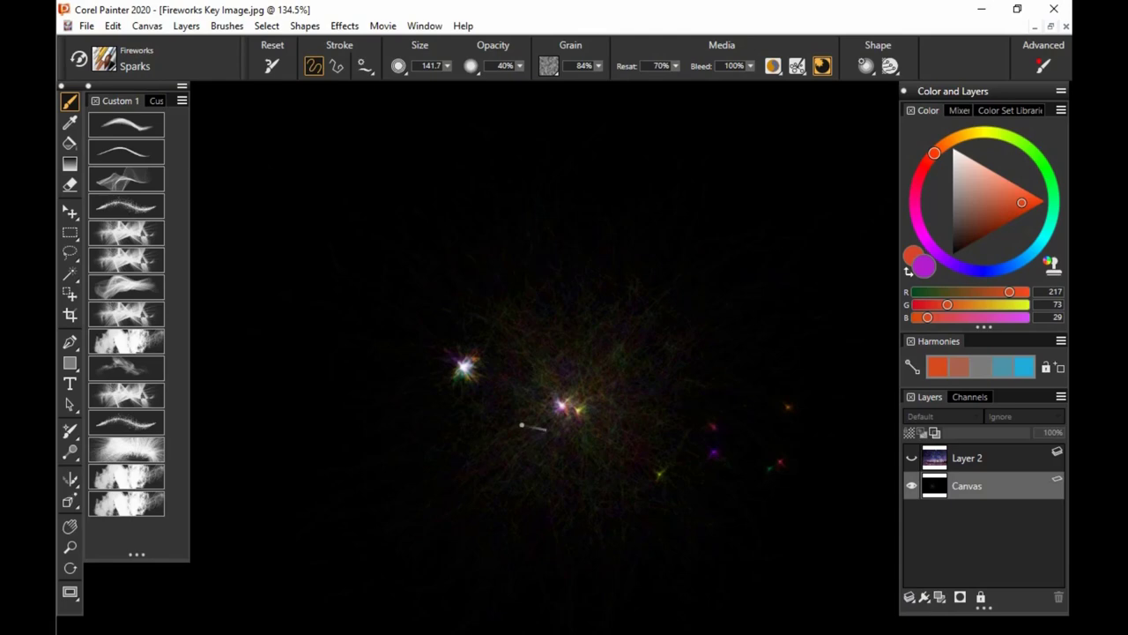
Step: Add a bright Sparks star beside the large burst at size 5.3 and surround it with faint bursts at sizes 181.9 and 68.3
drag(693, 366, 696, 369)
drag(750, 345, 764, 355)
key(ctrl+z)
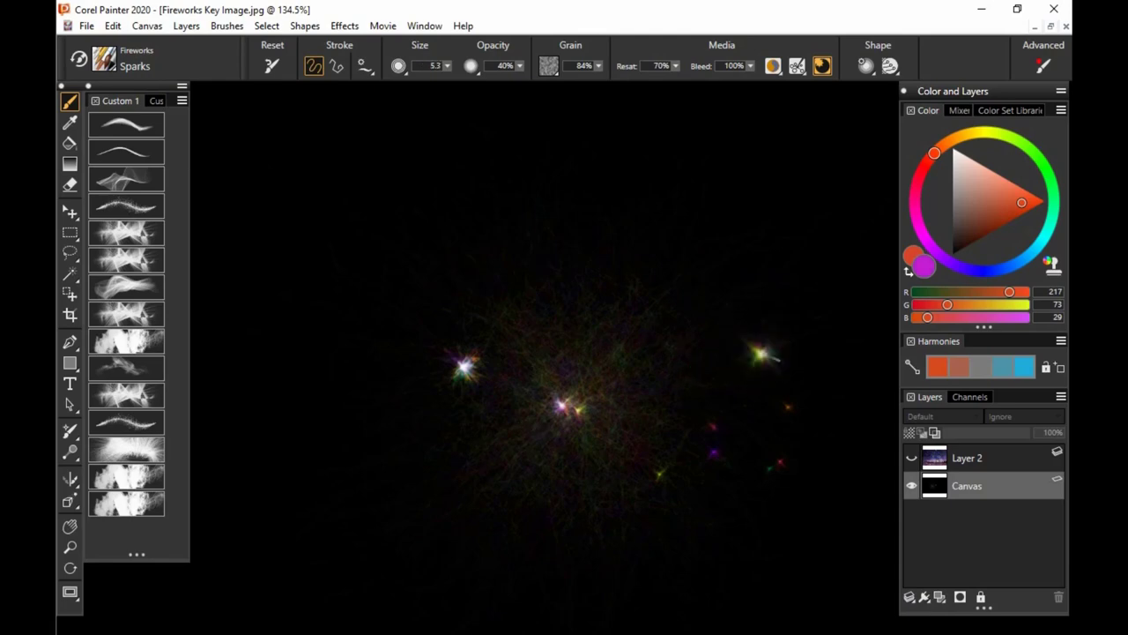
drag(751, 313, 791, 418)
drag(734, 278, 778, 472)
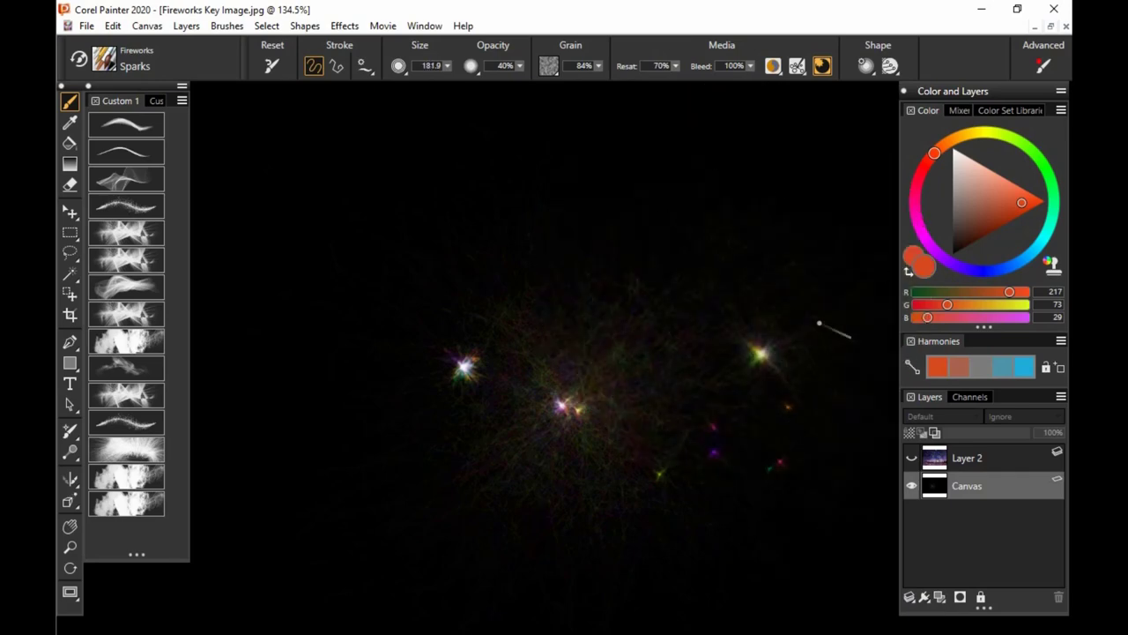
drag(761, 353, 761, 353)
drag(749, 307, 763, 381)
drag(760, 353, 761, 355)
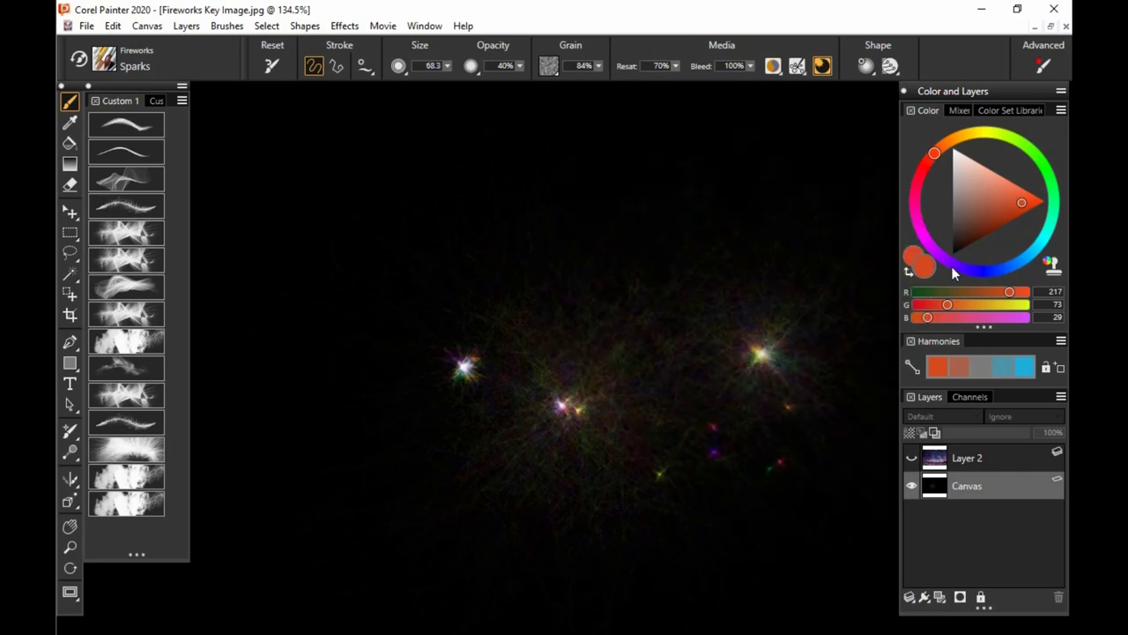
mouse_move(785, 415)
mouse_down()
mouse_move(791, 432)
mouse_move(769, 409)
mouse_up()
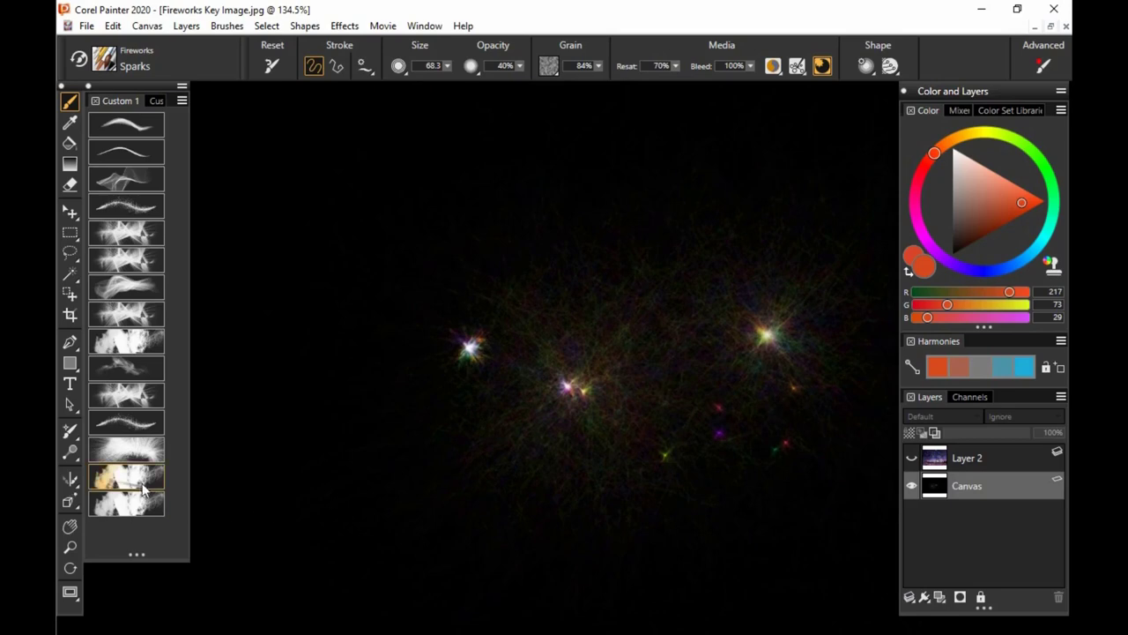
Step: Choose the Grain brush and show Layer 2 with the fireworks picture
click(131, 504)
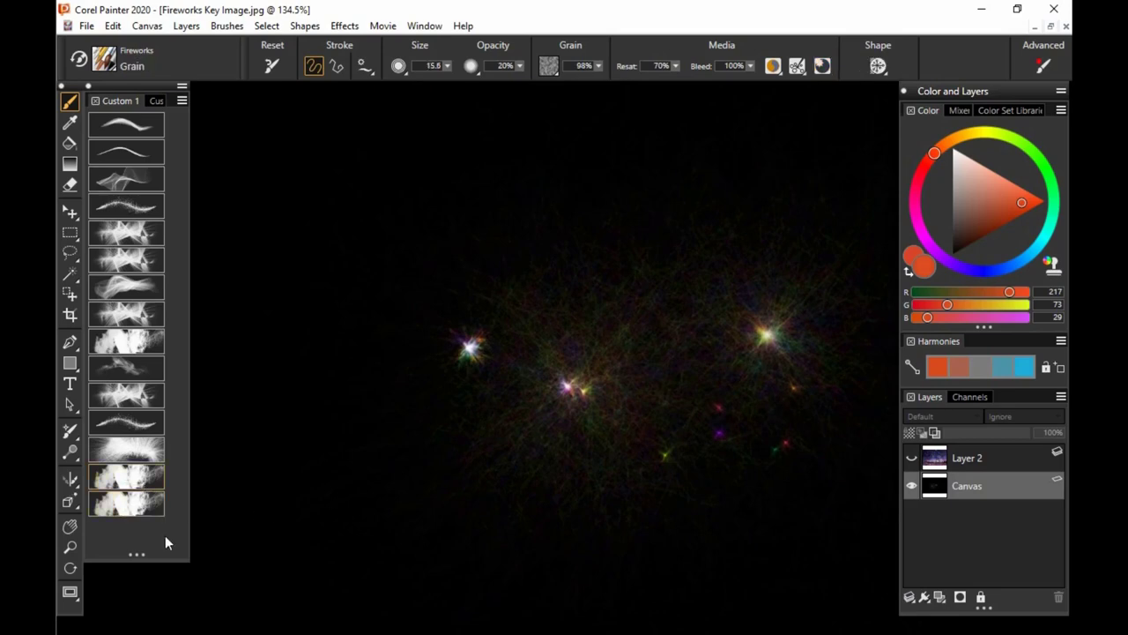
click(911, 457)
drag(711, 469, 660, 506)
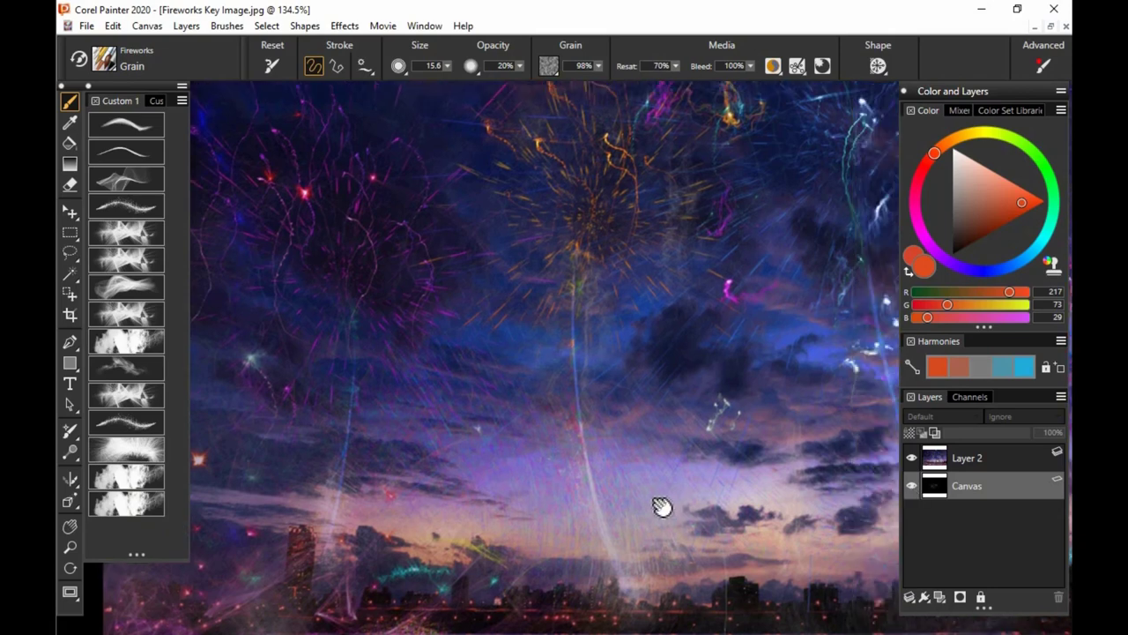
drag(752, 388, 756, 441)
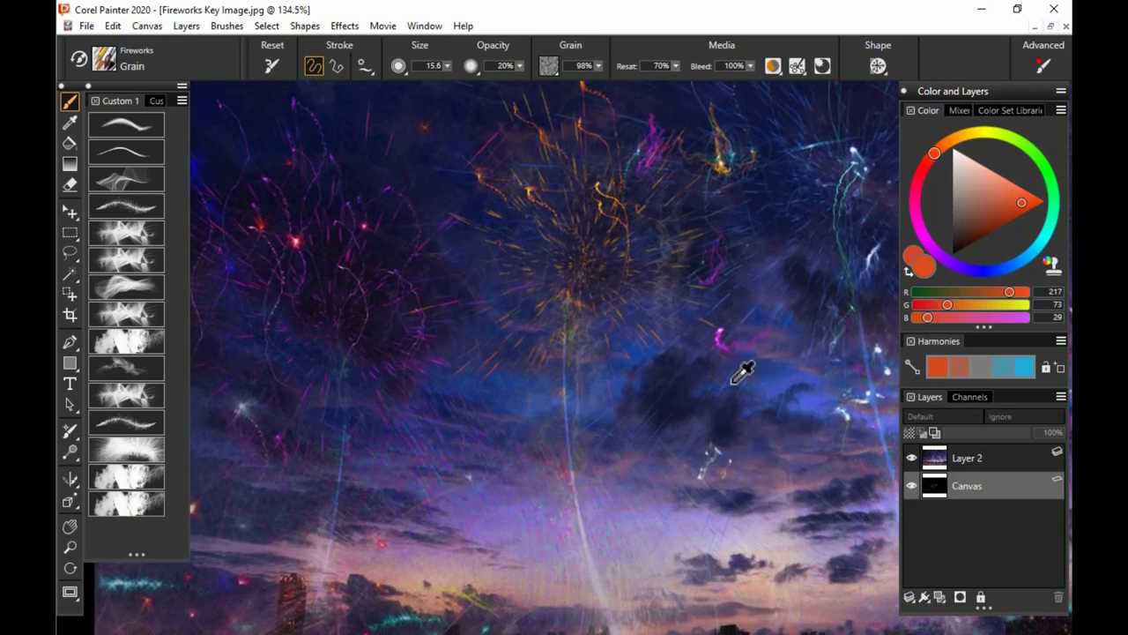
Step: Sample blue from the sky and try Grain strokes on the Canvas layer in RGB 73, 79, 157, darkening the colour to RGB 21, 26, 81
alt+click(751, 398)
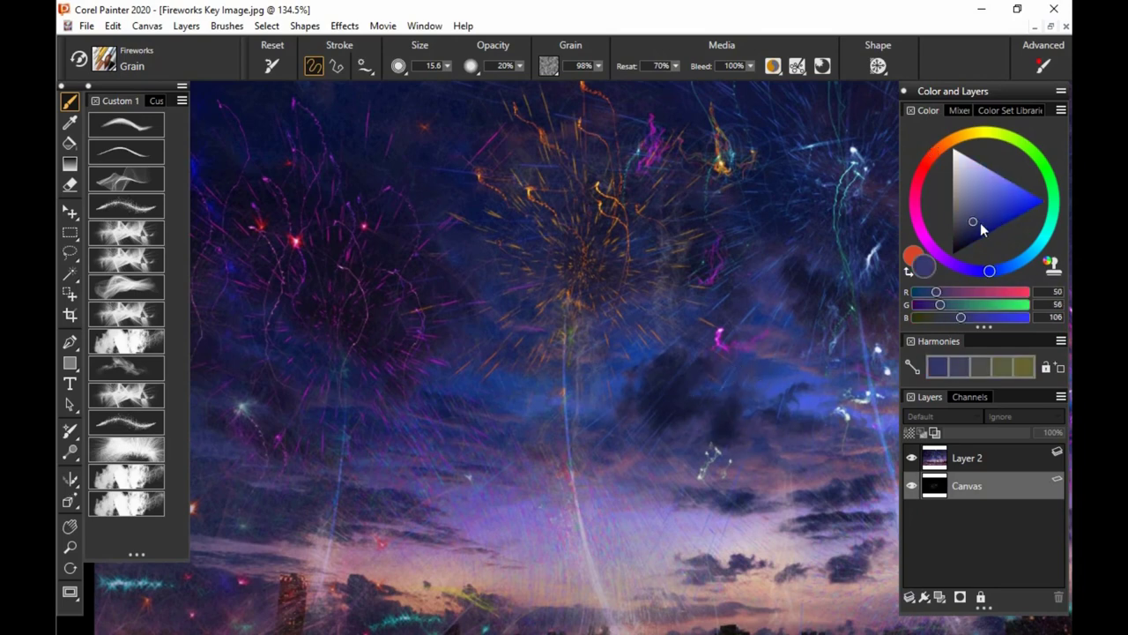
drag(981, 223, 984, 207)
drag(608, 361, 554, 393)
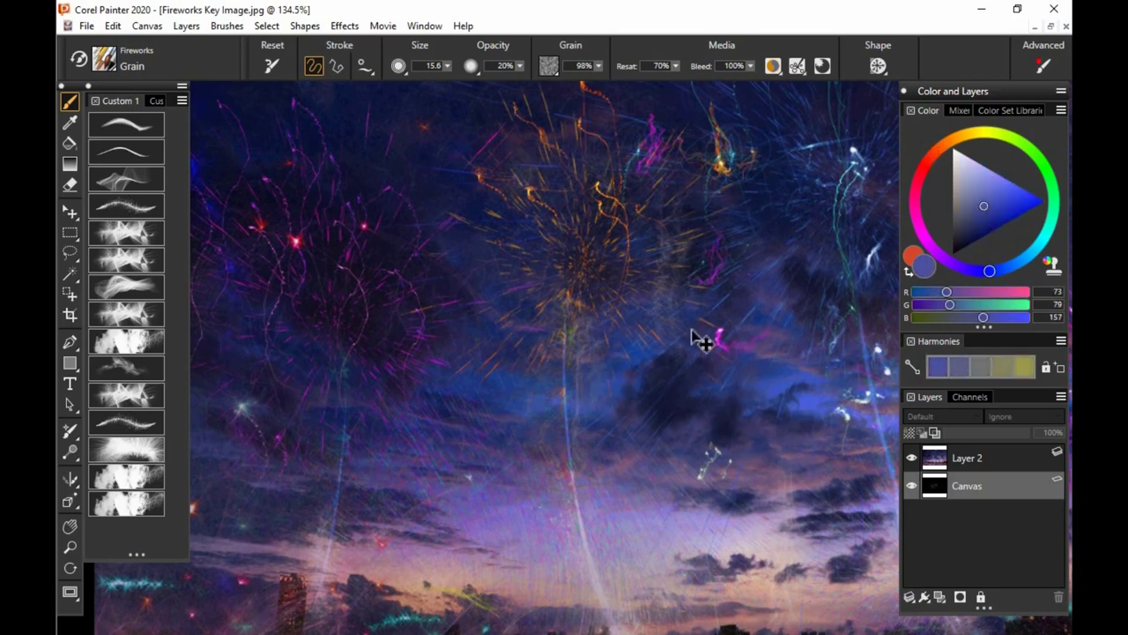
mouse_move(984, 205)
mouse_down()
mouse_move(986, 182)
mouse_move(1003, 180)
mouse_up()
drag(665, 275, 774, 440)
drag(978, 230, 974, 233)
drag(711, 282, 767, 288)
Step: Select Layer 2 and paint Grain strokes over the sky at size 137.8, changing the colour from dark blue to RGB 100, 104, 146
click(961, 457)
drag(707, 399, 811, 326)
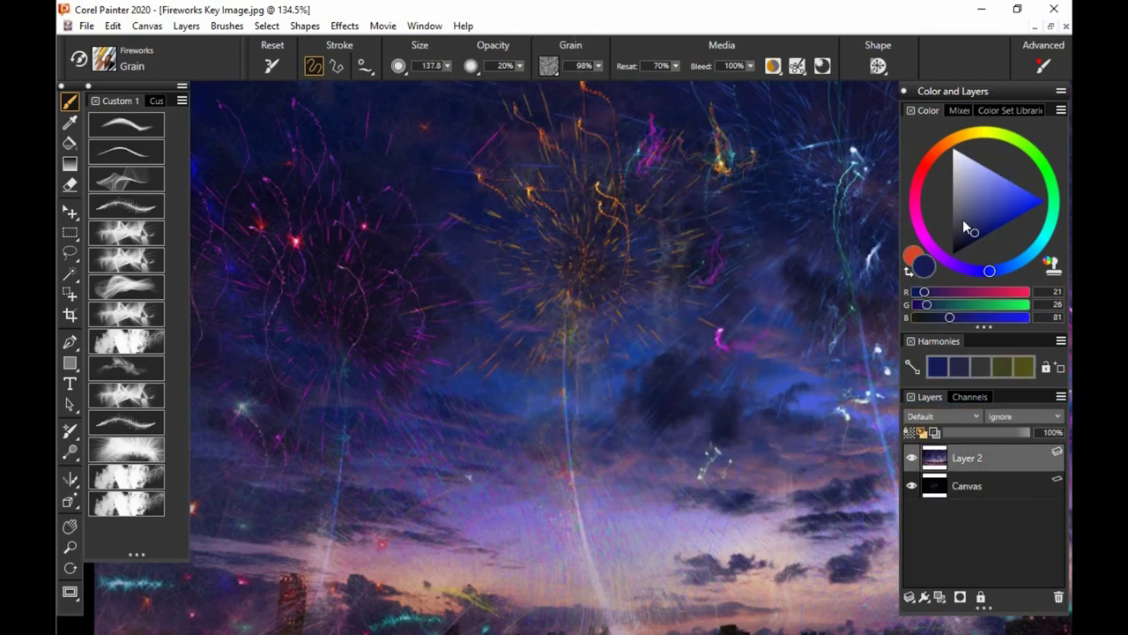
drag(965, 223, 970, 202)
drag(637, 257, 859, 291)
Step: Paint grayish-blue Grain texture across the upper sky around the fireworks at size 49.8 and 20% opacity
mouse_move(667, 190)
mouse_down()
mouse_move(657, 315)
mouse_move(705, 296)
mouse_up()
mouse_move(678, 339)
mouse_down()
mouse_move(706, 311)
mouse_move(723, 420)
mouse_up()
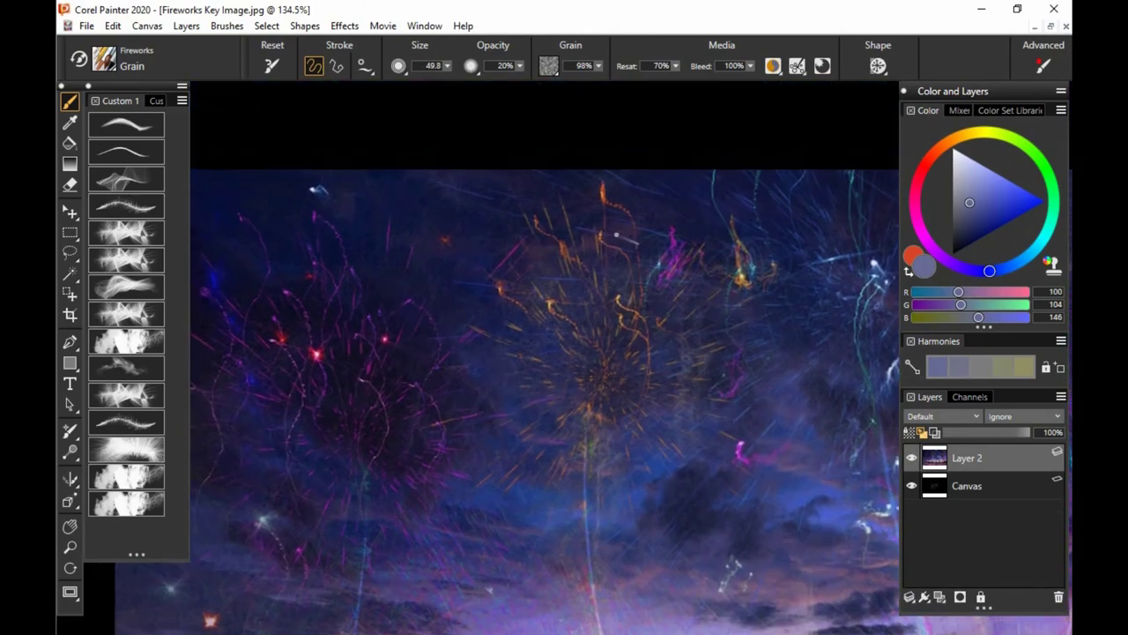
drag(562, 256, 600, 270)
mouse_move(481, 299)
mouse_down()
mouse_move(514, 190)
mouse_move(420, 354)
mouse_up()
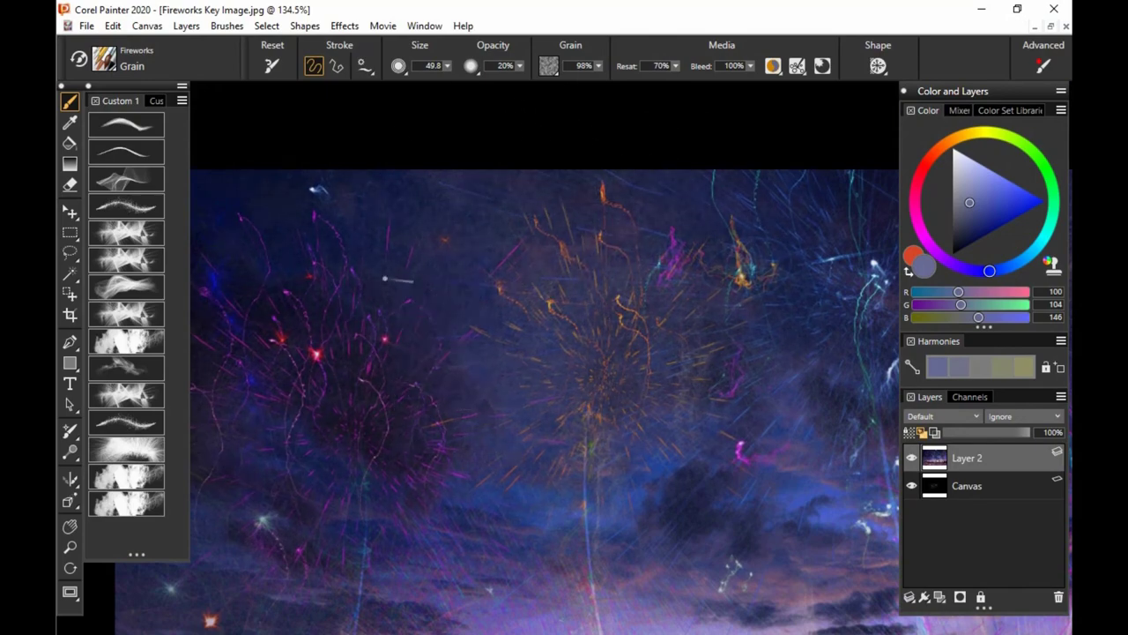
mouse_move(391, 278)
mouse_down()
mouse_move(522, 250)
mouse_move(644, 169)
mouse_up()
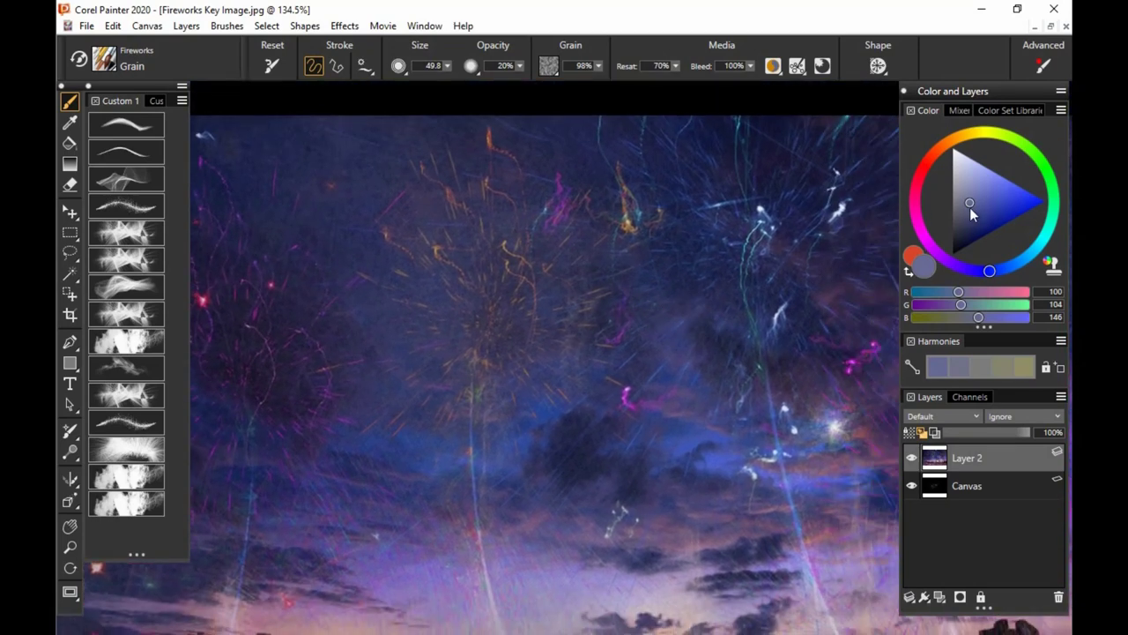
Step: Paint Grain texture over the skyline and lower sky in dark red, RGB 151, 45, 53, at size 38.1
click(982, 205)
click(923, 172)
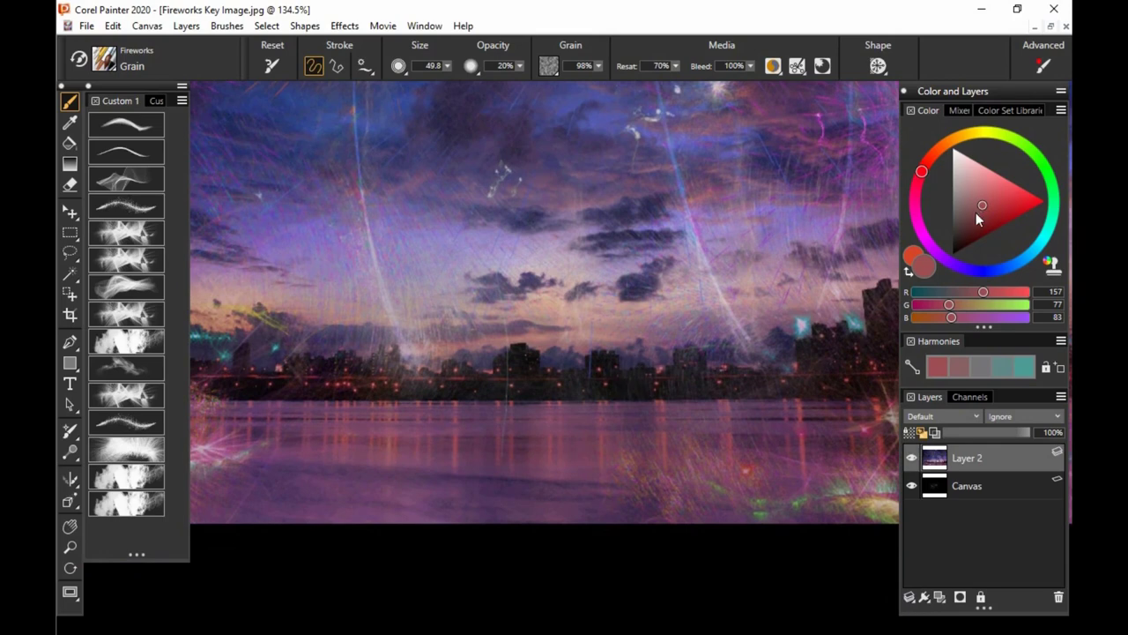
drag(976, 212, 992, 212)
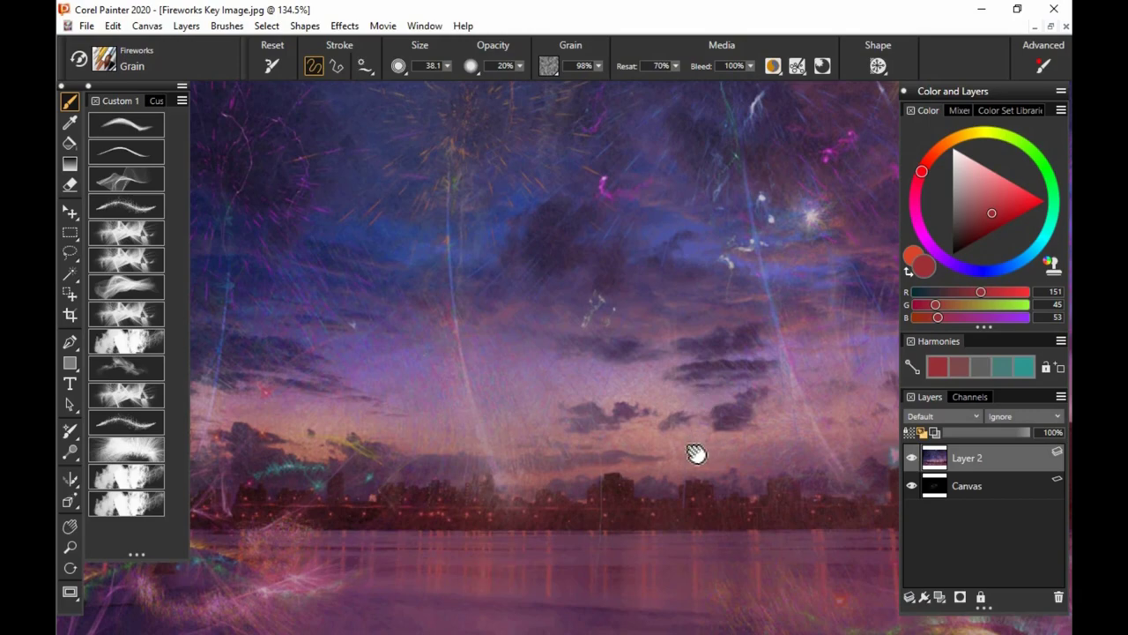
key(m)
alt+click(714, 423)
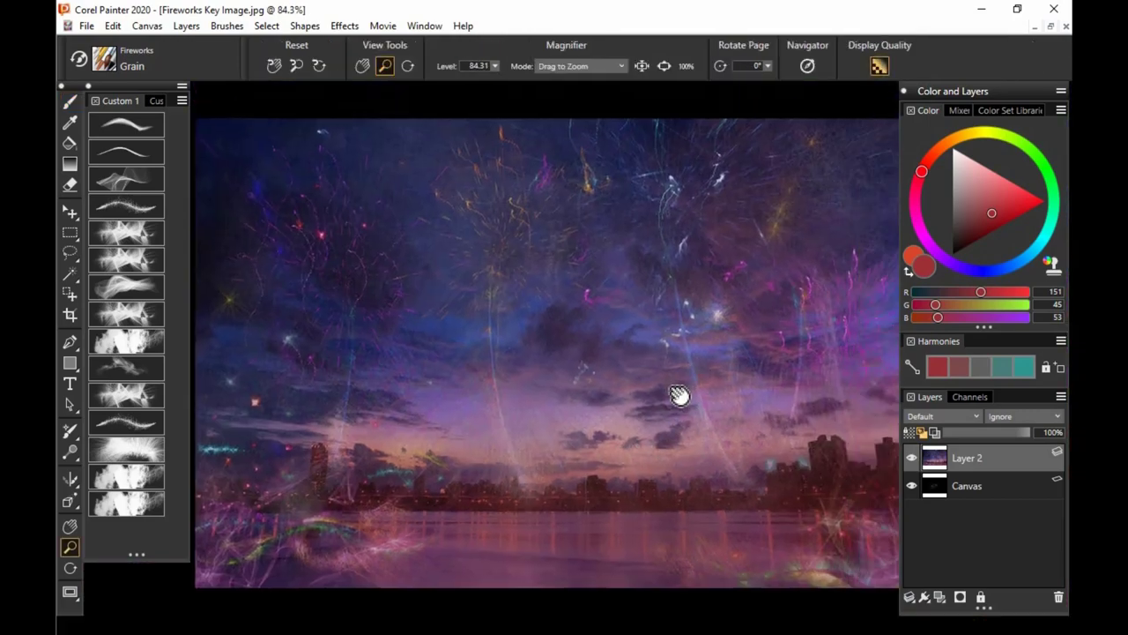